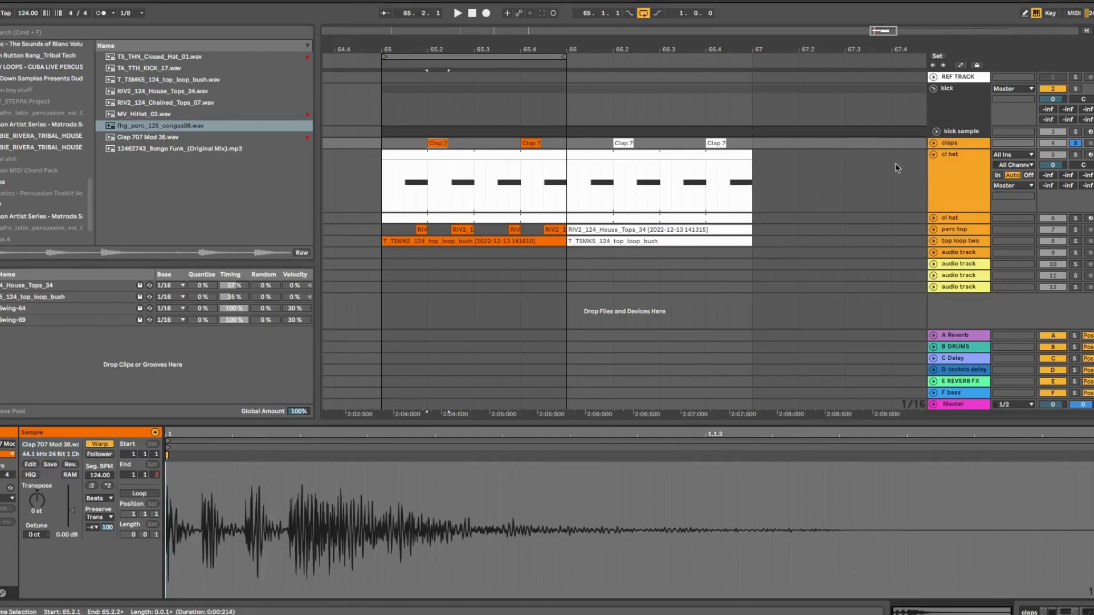
Replace the first clap with Clap 707 Mod 38.wav and turn on warping for it
click(950, 180)
double_click(950, 180)
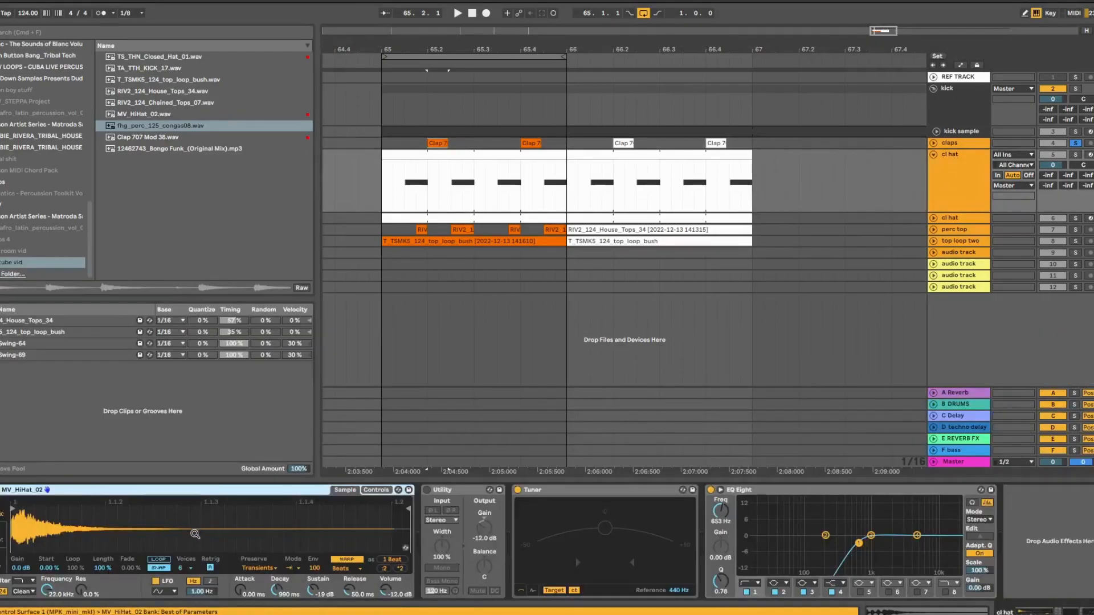
click(437, 143)
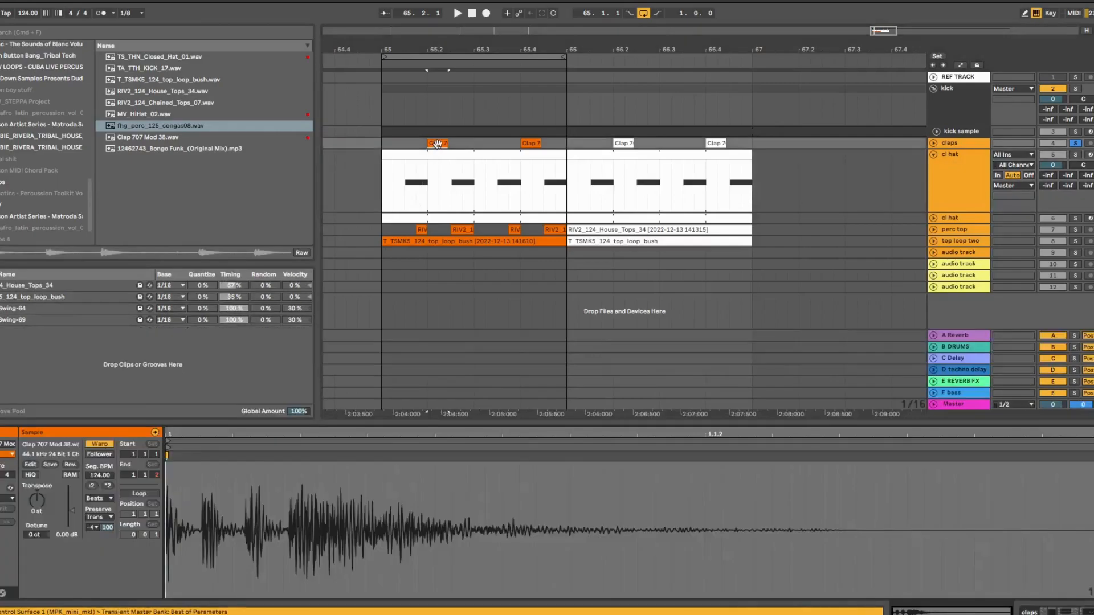
click(933, 143)
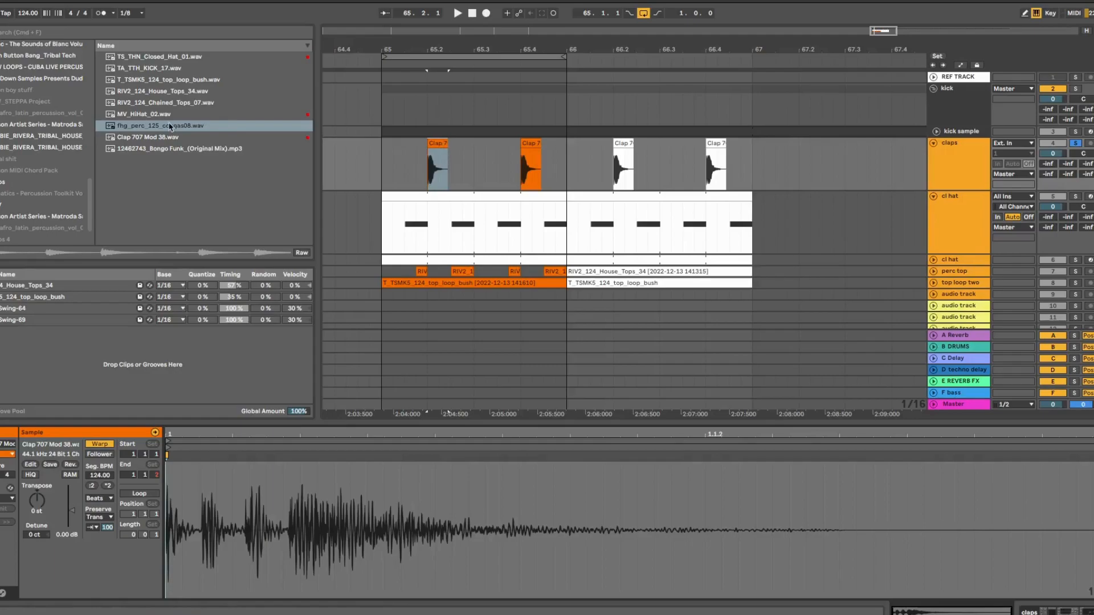
drag(162, 139, 426, 157)
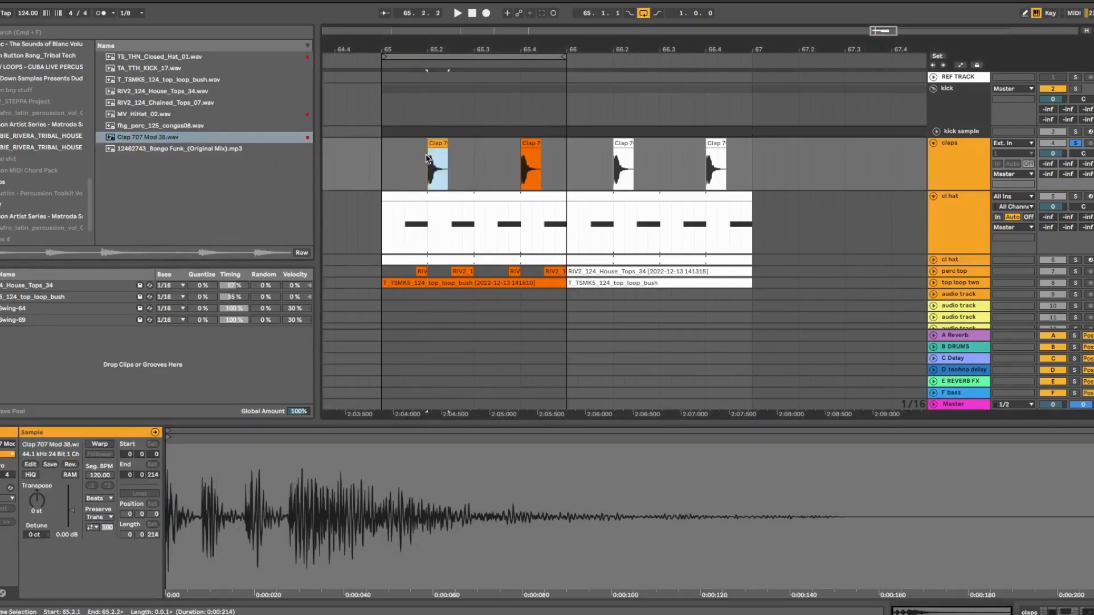
click(100, 444)
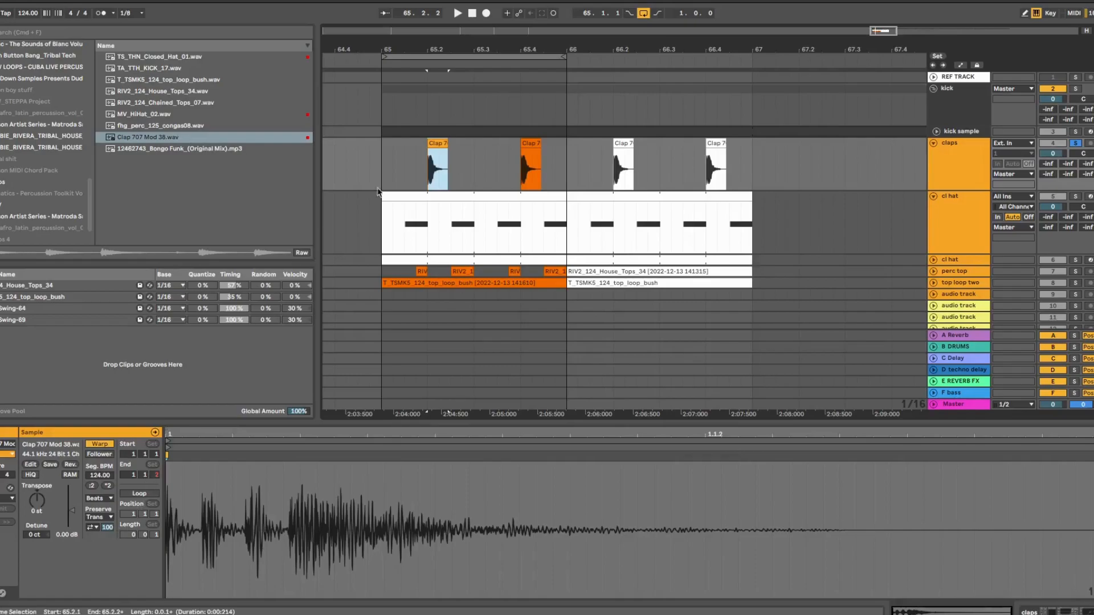
Set the clap's transient loop mode to Loop Off and envelope to 73, then loop the first half bar
click(99, 518)
click(102, 580)
click(89, 526)
click(91, 537)
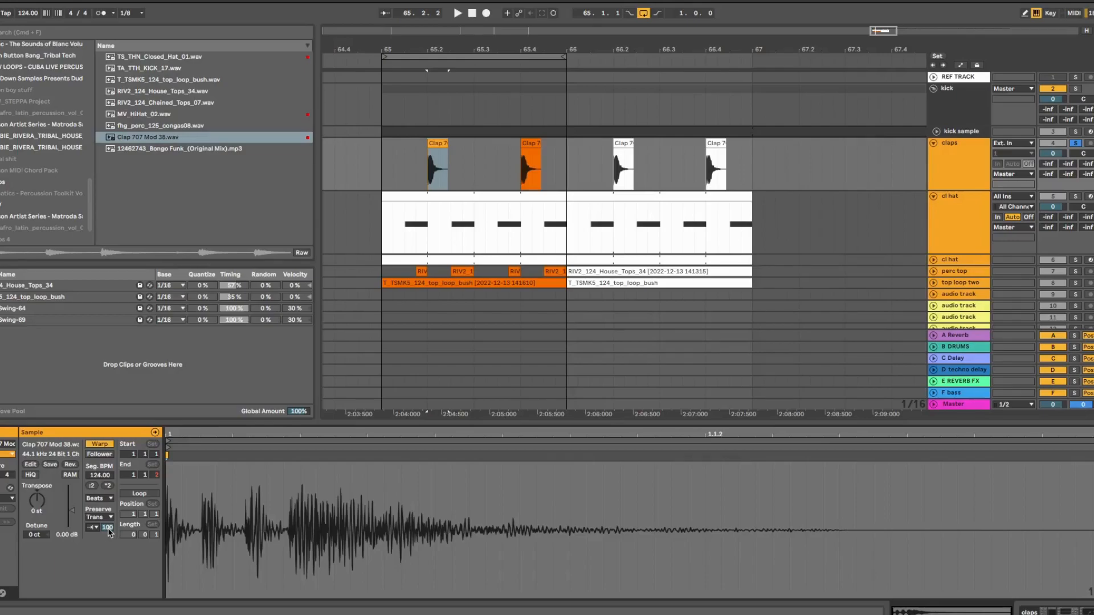
drag(108, 532, 108, 548)
drag(567, 62, 470, 64)
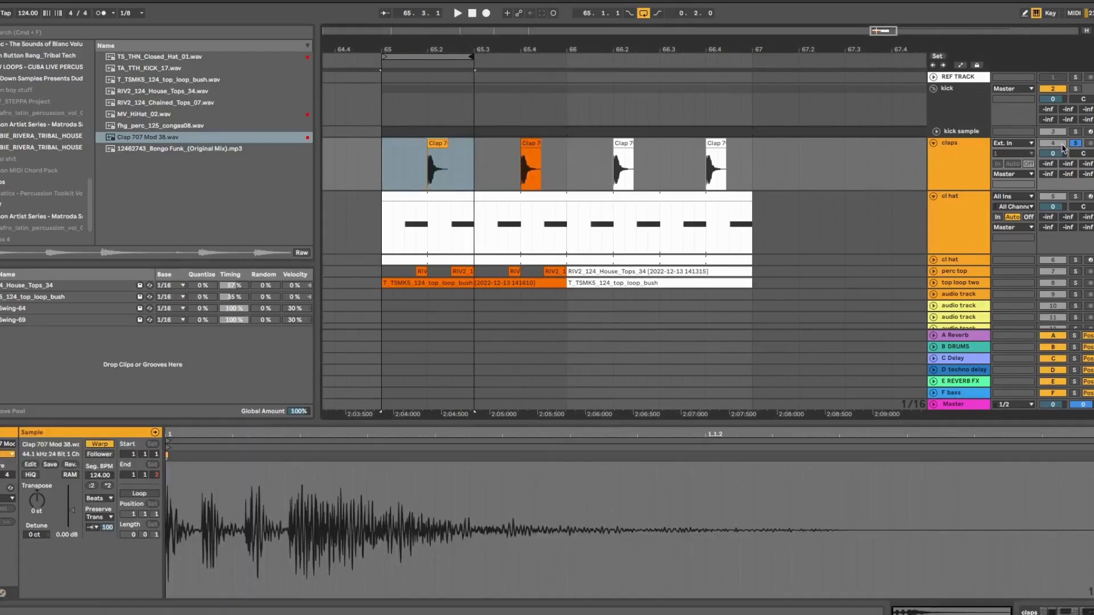
Play the loop, lower the transient envelope to 67, and extend the loop to the full first bar
key(space)
mouse_move(107, 528)
mouse_down()
mouse_move(107, 580)
mouse_move(107, 529)
mouse_up()
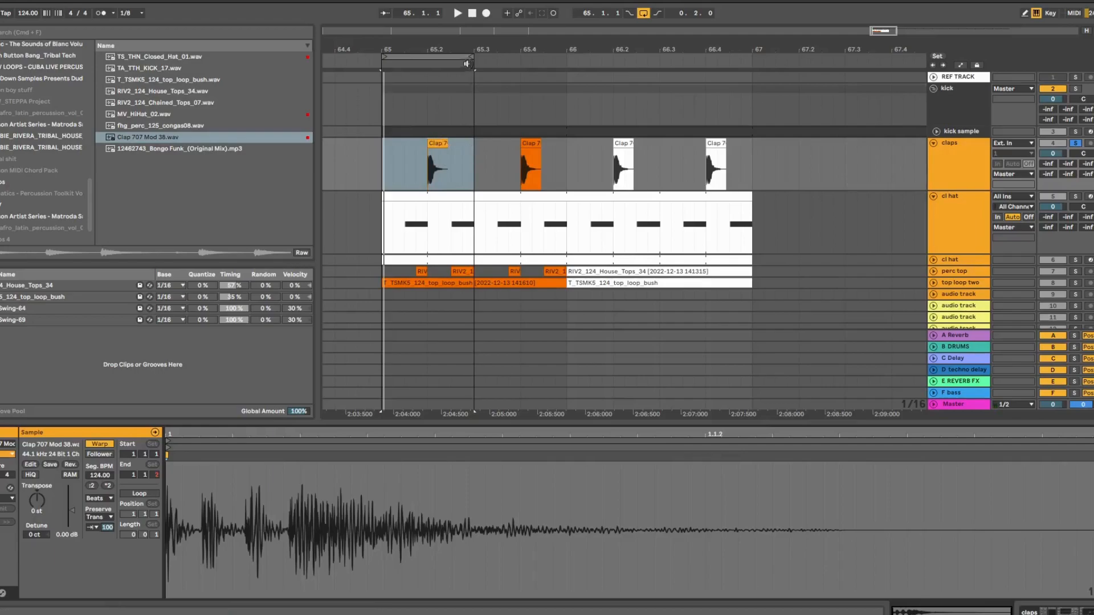
drag(472, 57, 565, 58)
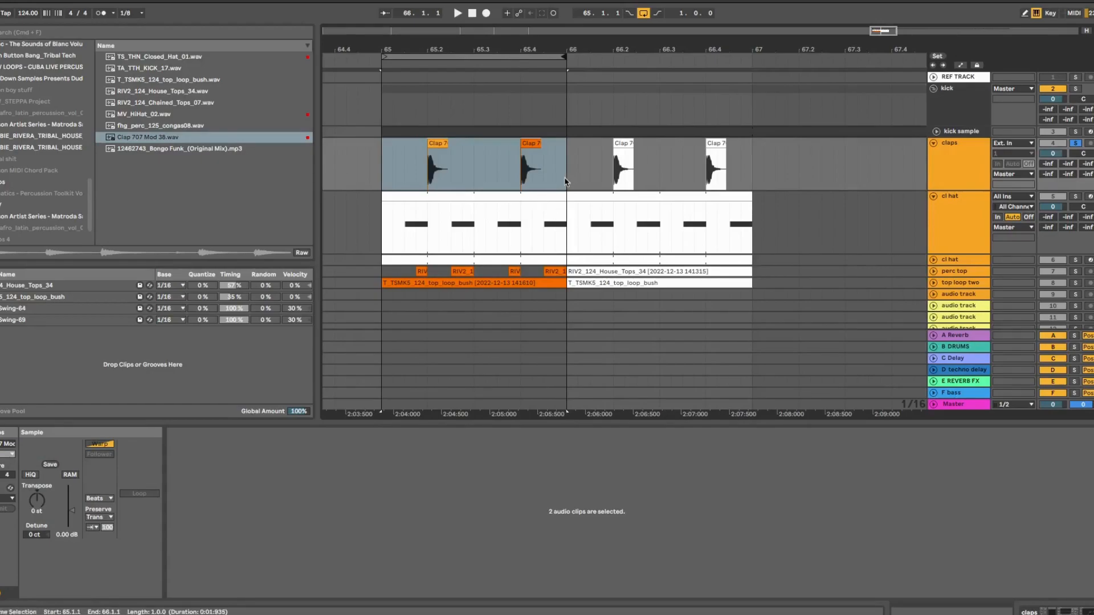
Consolidate the two claps in bar 65 of the claps track into one clip
drag(565, 170, 385, 167)
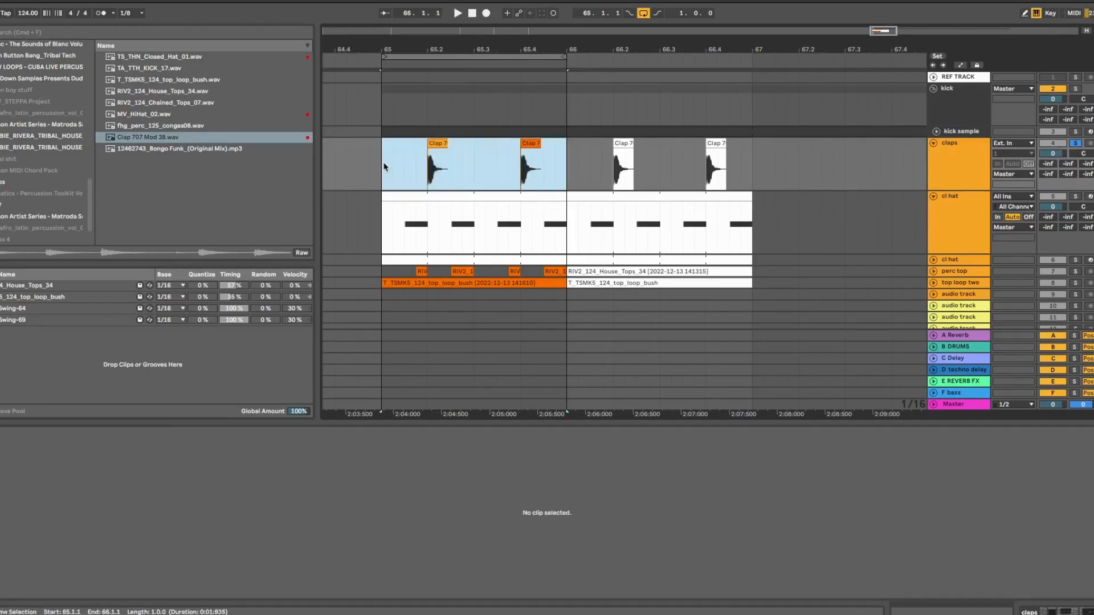
right_click(410, 159)
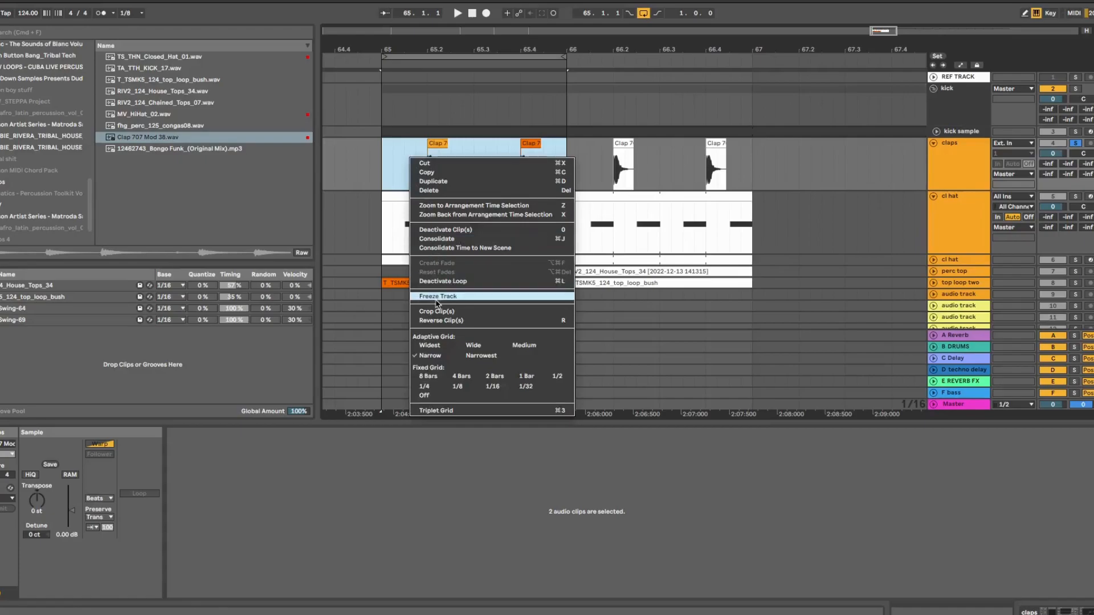
click(442, 239)
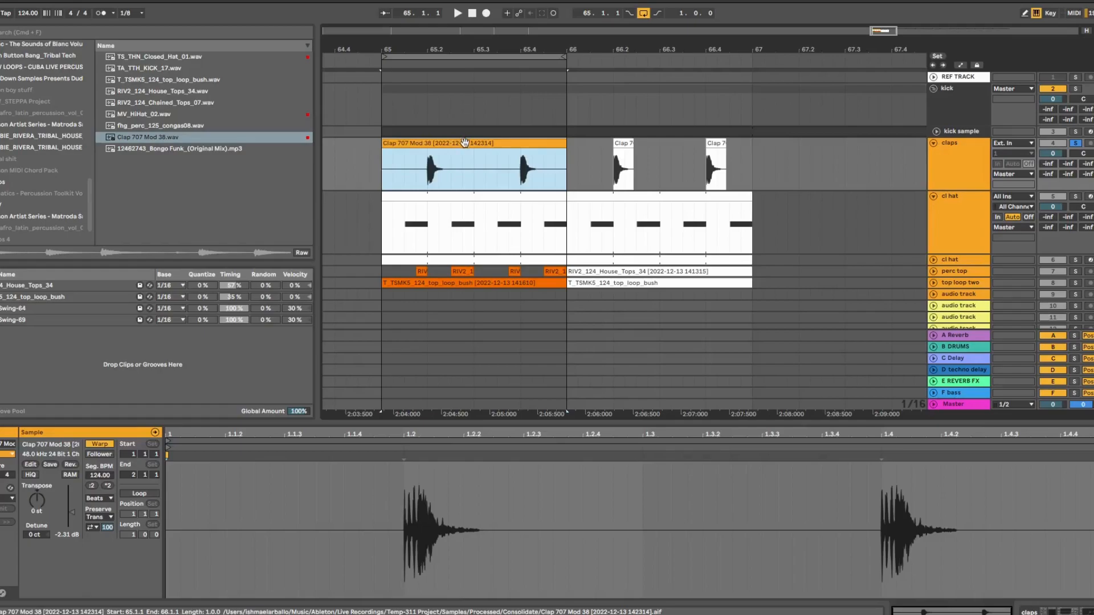
Undo the duplicate and consolidation, then set the first clap clip's transient envelope to 79
key(super+d)
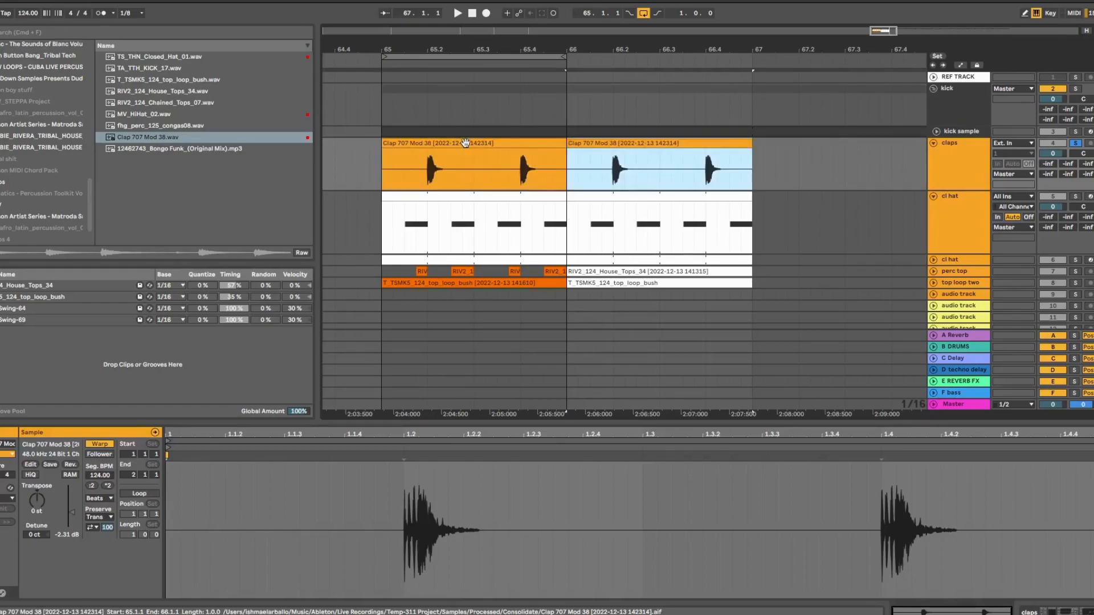
key(super+z)
key(super+z)
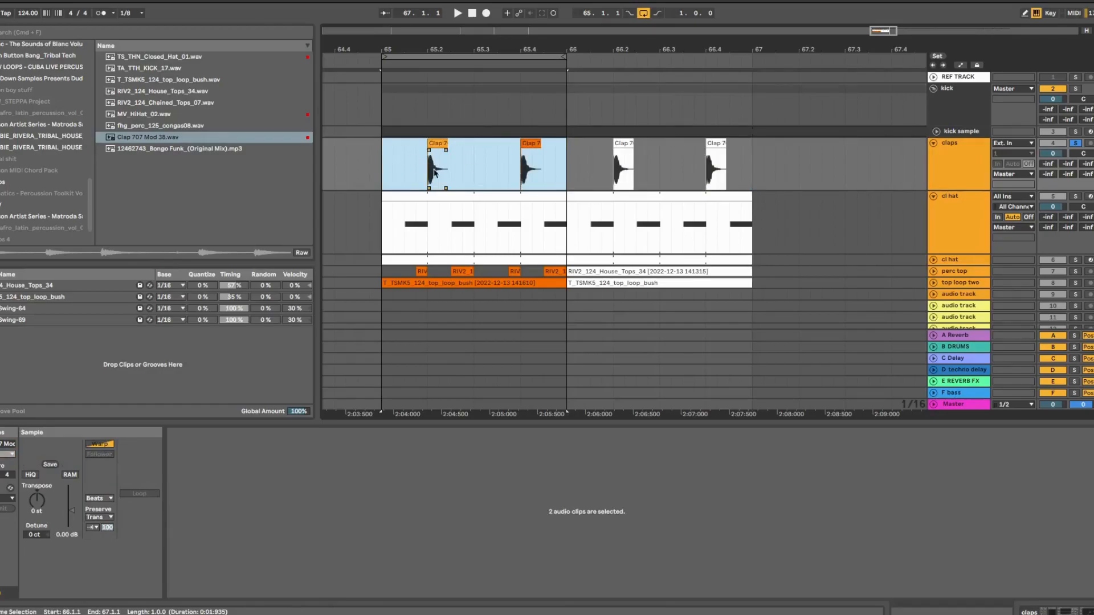
click(434, 173)
click(439, 143)
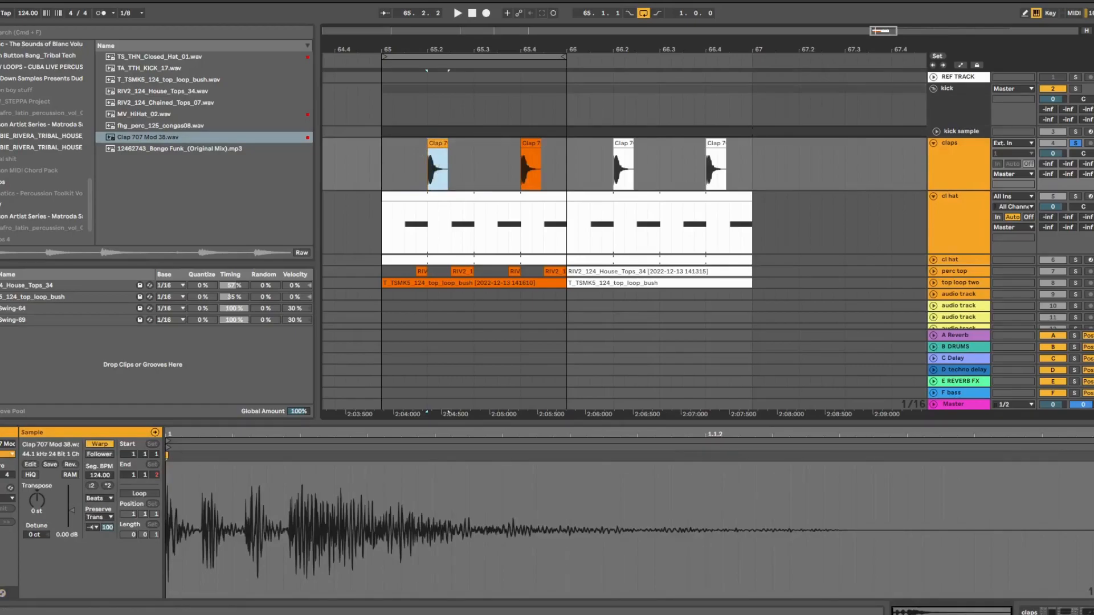
drag(107, 527, 107, 539)
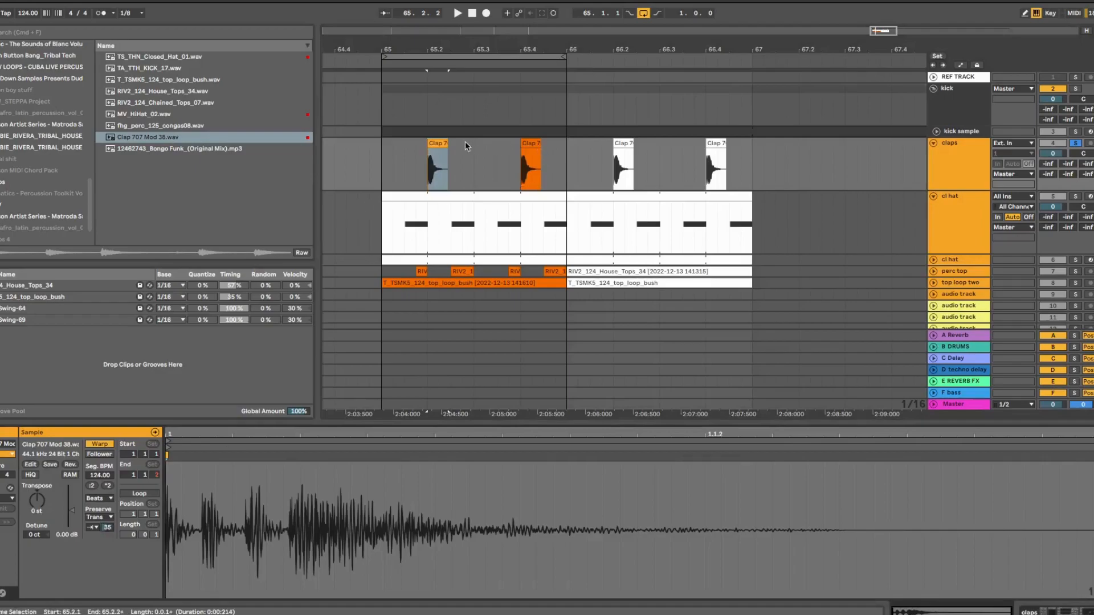
Repeat the half-bar claps across the bar, consolidate it into one clip, and set transient looping off
drag(471, 158, 377, 153)
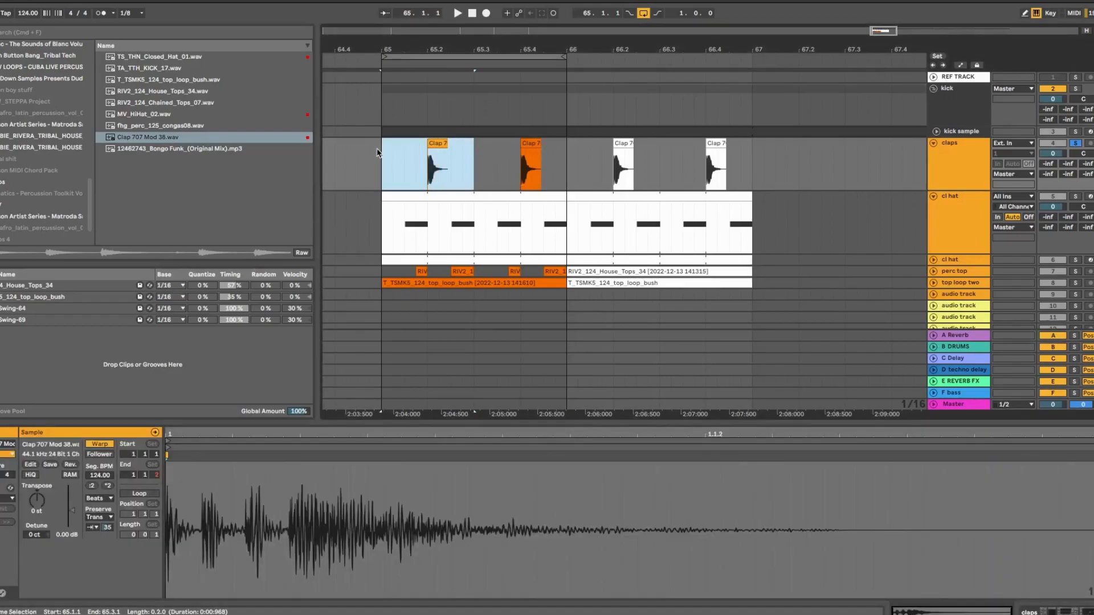
key(super+d)
drag(566, 165, 383, 151)
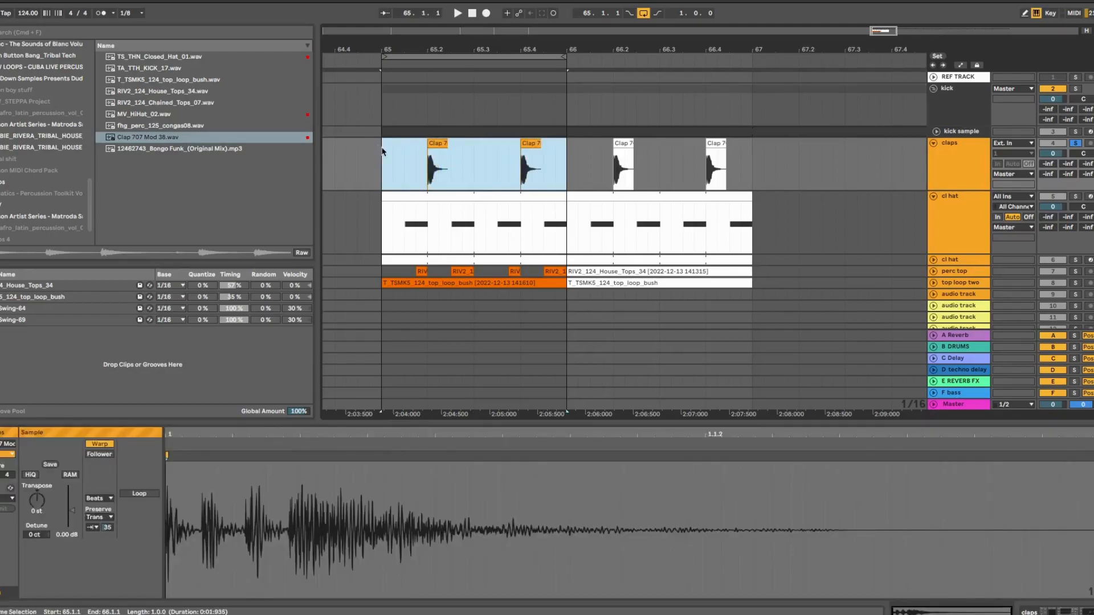
key(super+j)
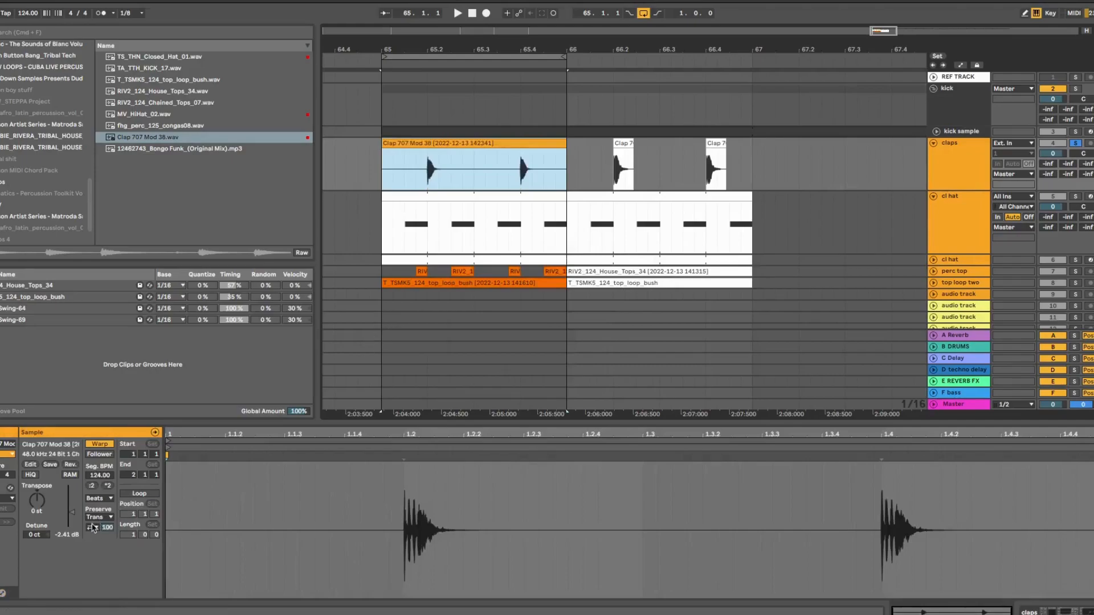
click(94, 527)
click(90, 536)
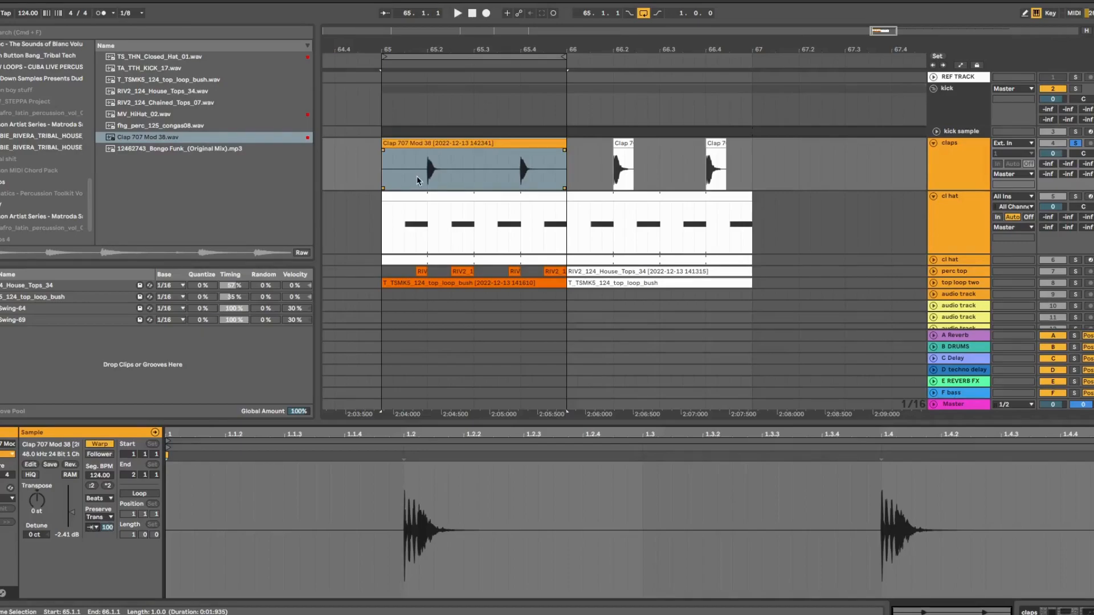
Play the claps, raise the transient envelope to 88, and bring up the cl hat clip's devices
key(space)
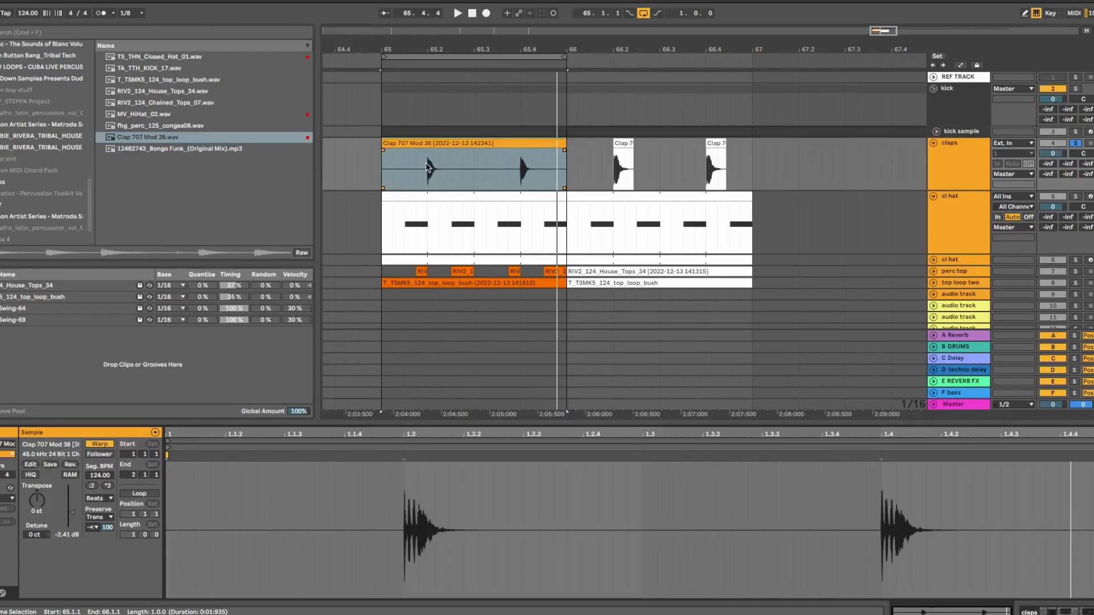
mouse_move(107, 527)
mouse_down()
mouse_move(107, 547)
mouse_move(107, 519)
mouse_up()
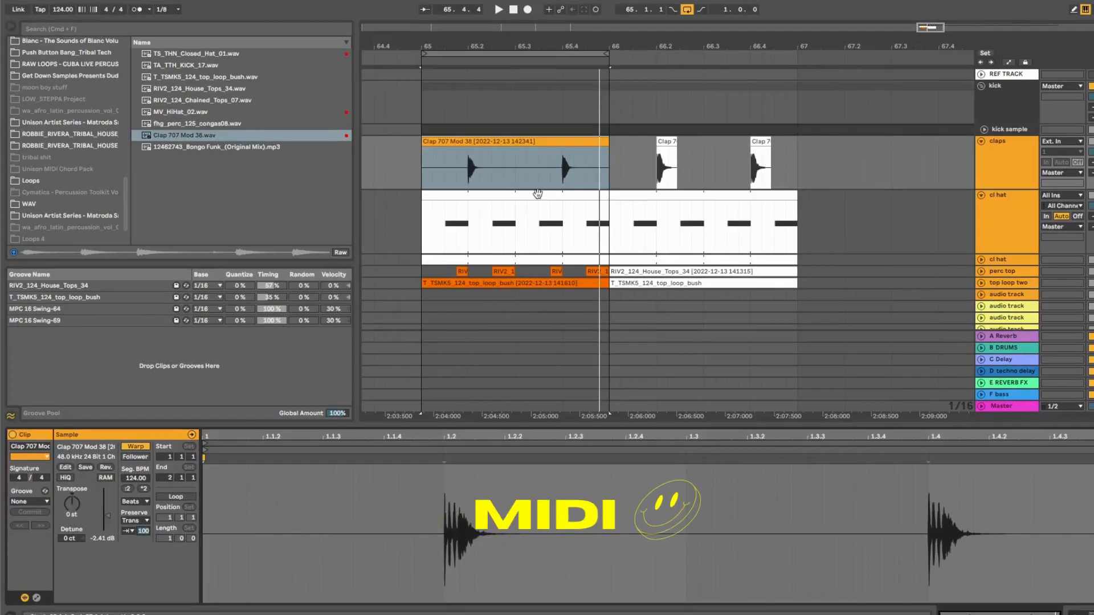
click(538, 195)
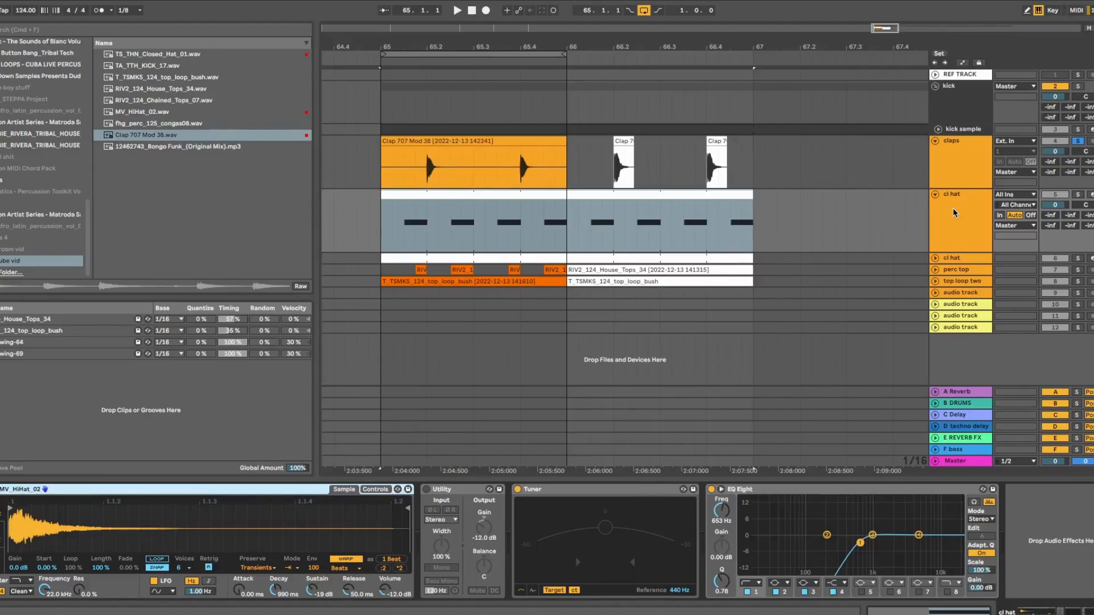
Set the hi-hat Simpler's volume to -10 and reset the cl hat track volume to 0
mouse_move(1056, 205)
mouse_down()
mouse_move(1055, 233)
mouse_move(1055, 219)
mouse_up()
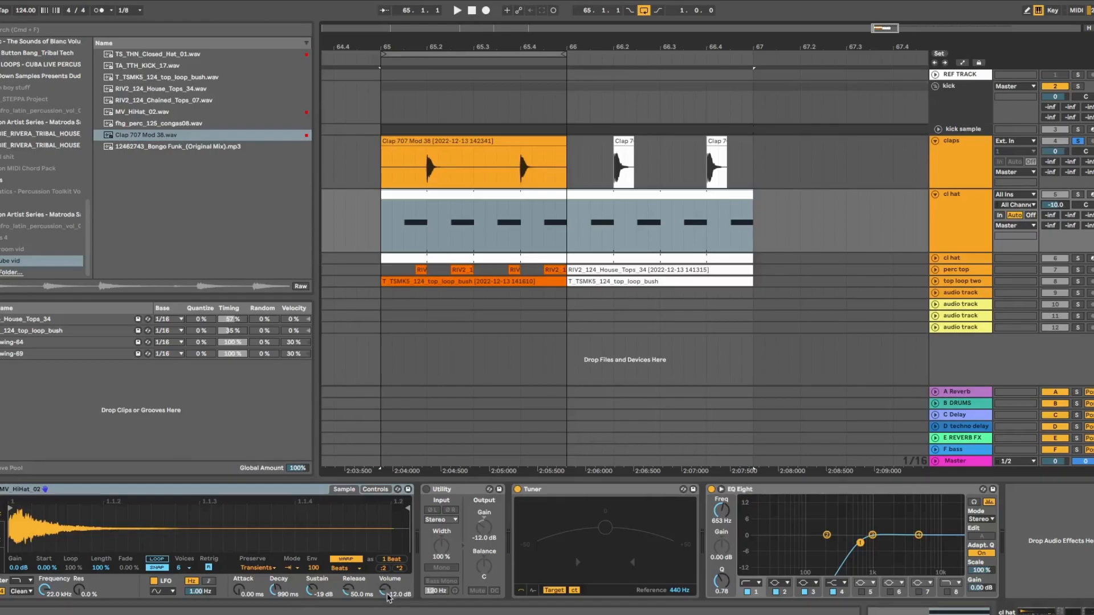
drag(386, 594, 387, 595)
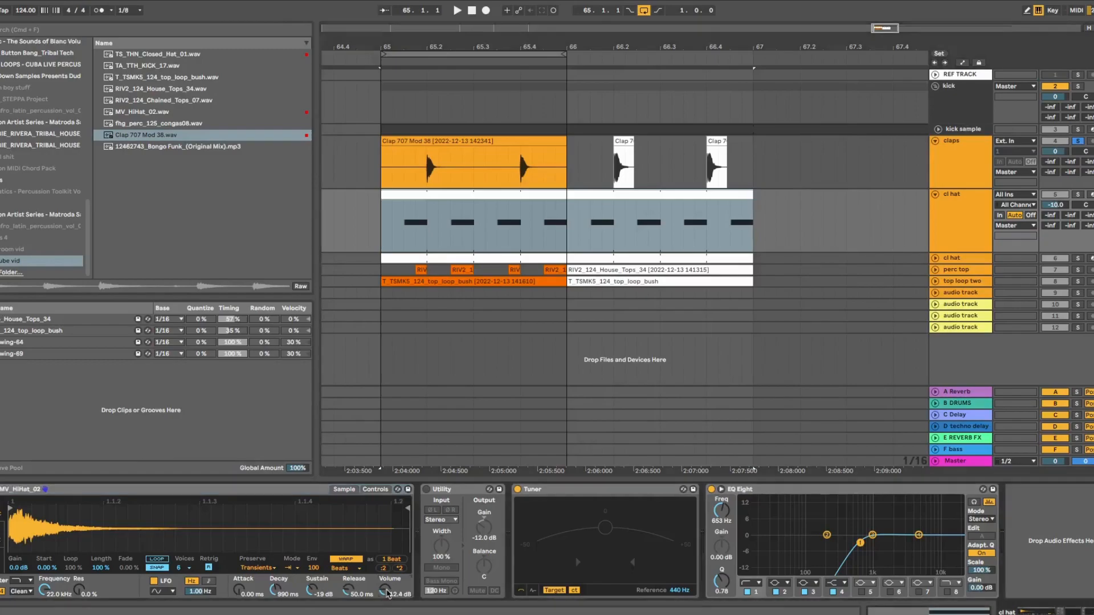
text(-1)
text(0)
key(Return)
double_click(1065, 205)
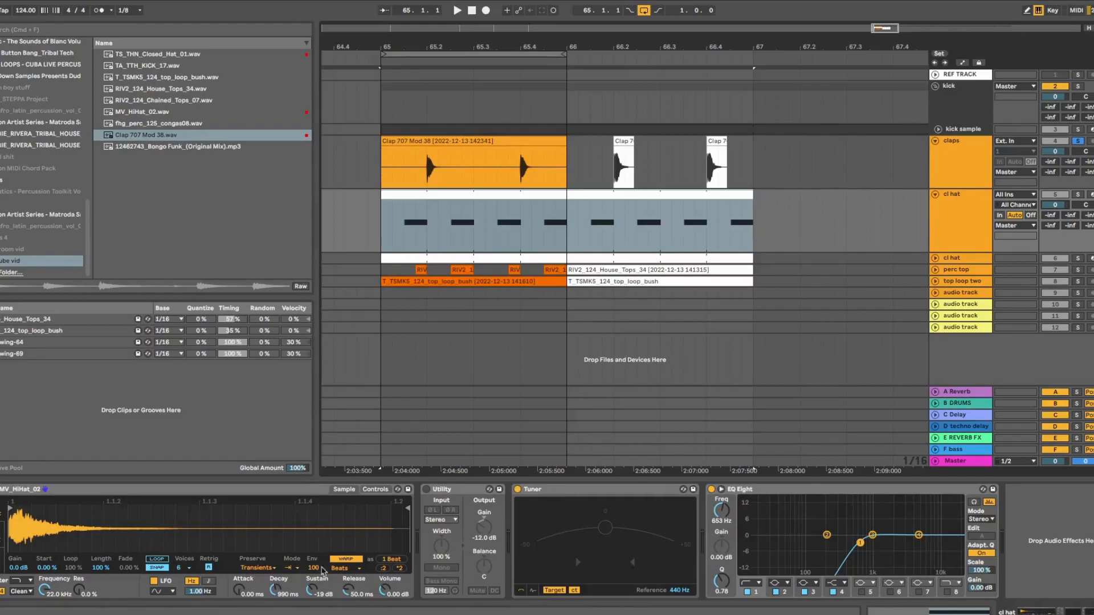
Keep the hi-hat sampler warped in Beats mode and set the clap's transient loop mode to Loop Off
click(345, 561)
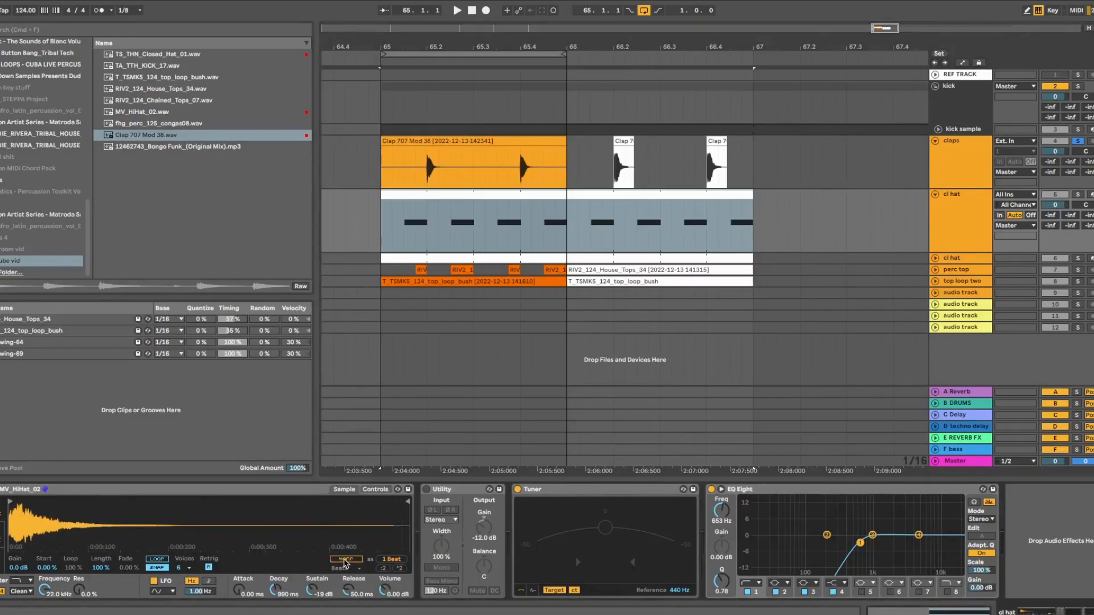
click(344, 561)
click(346, 569)
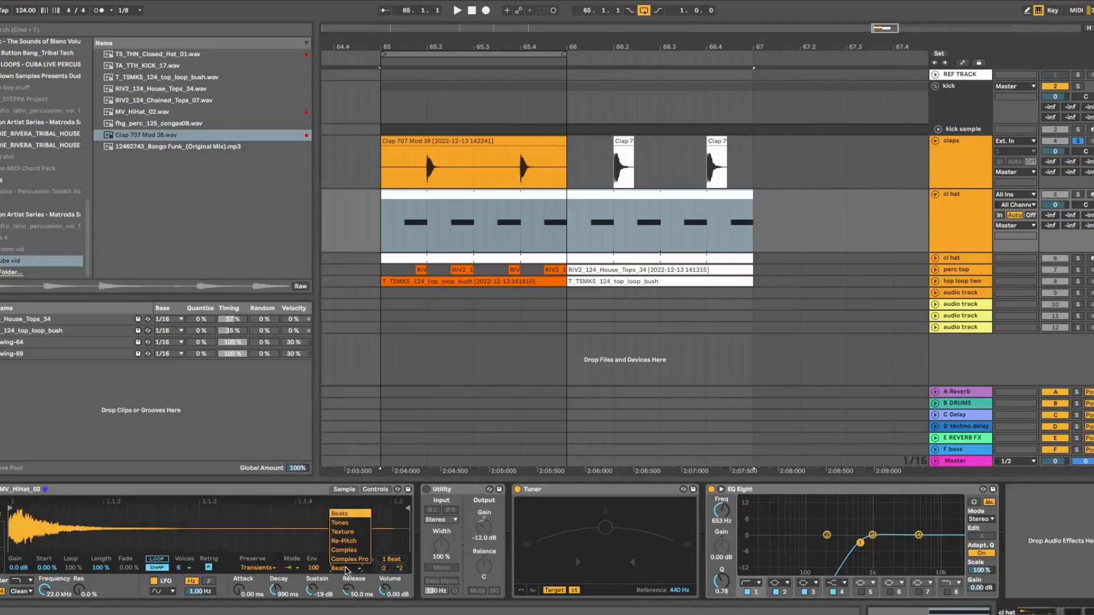
click(344, 568)
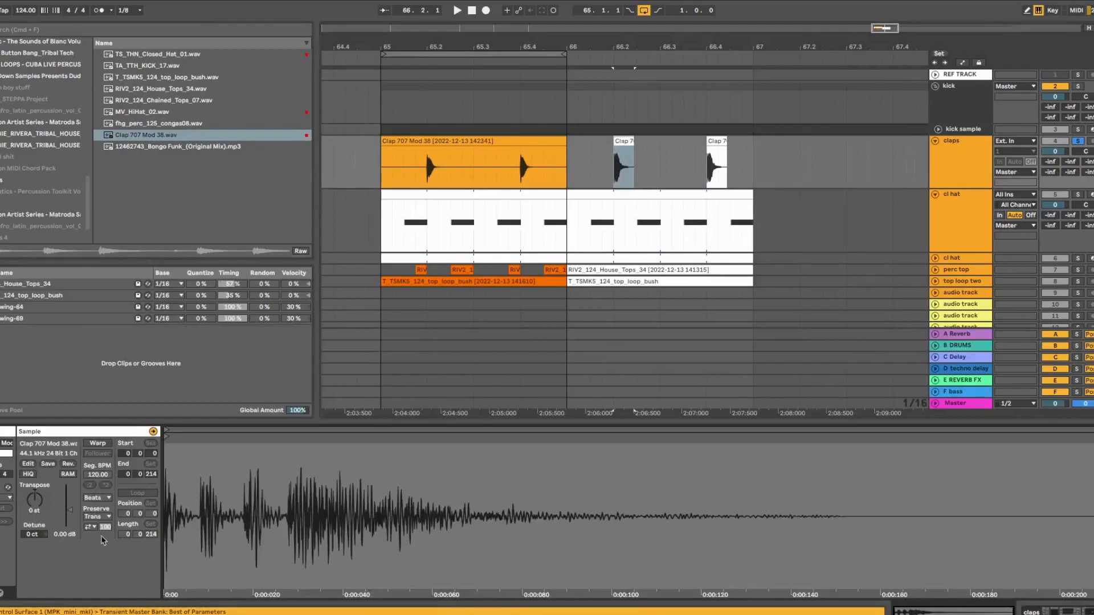
click(98, 443)
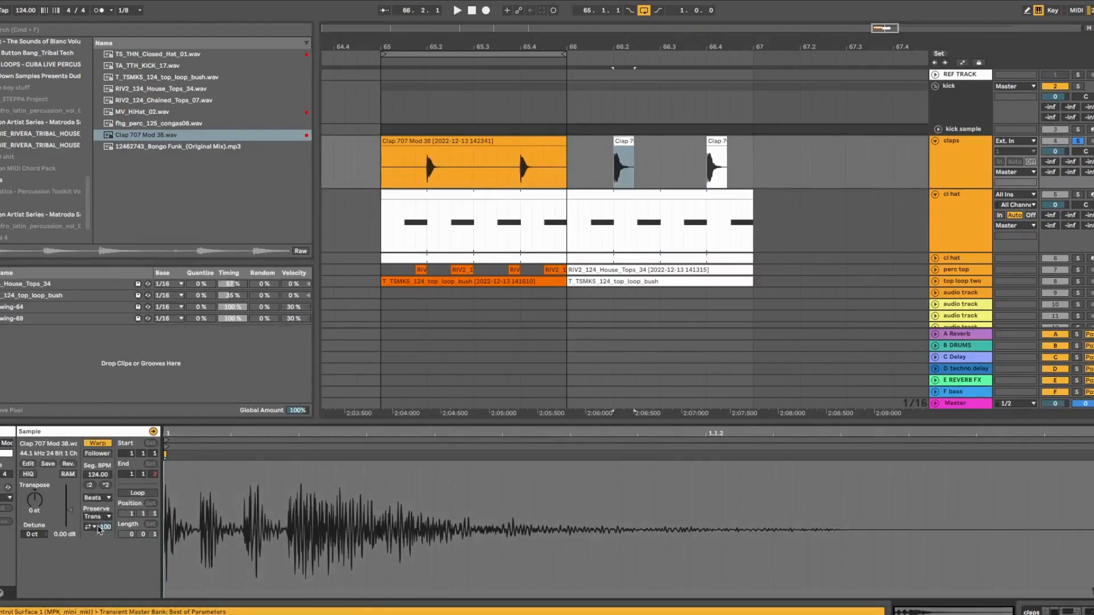
click(94, 527)
click(93, 531)
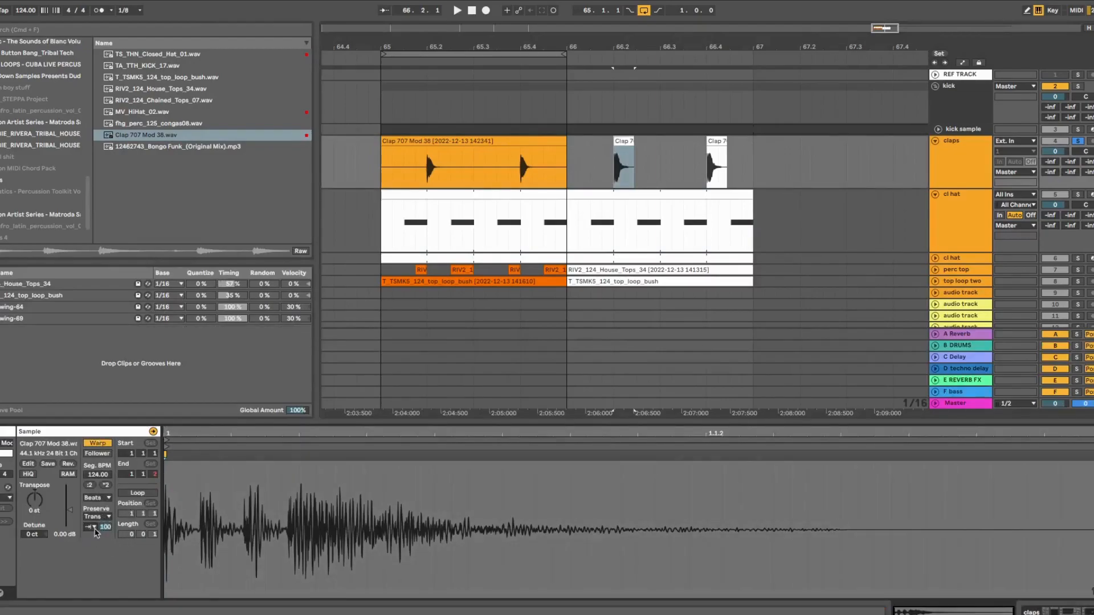
Lower the cl hat Simpler's envelope amount to 95 and its sustain to -22 dB
click(945, 201)
click(563, 195)
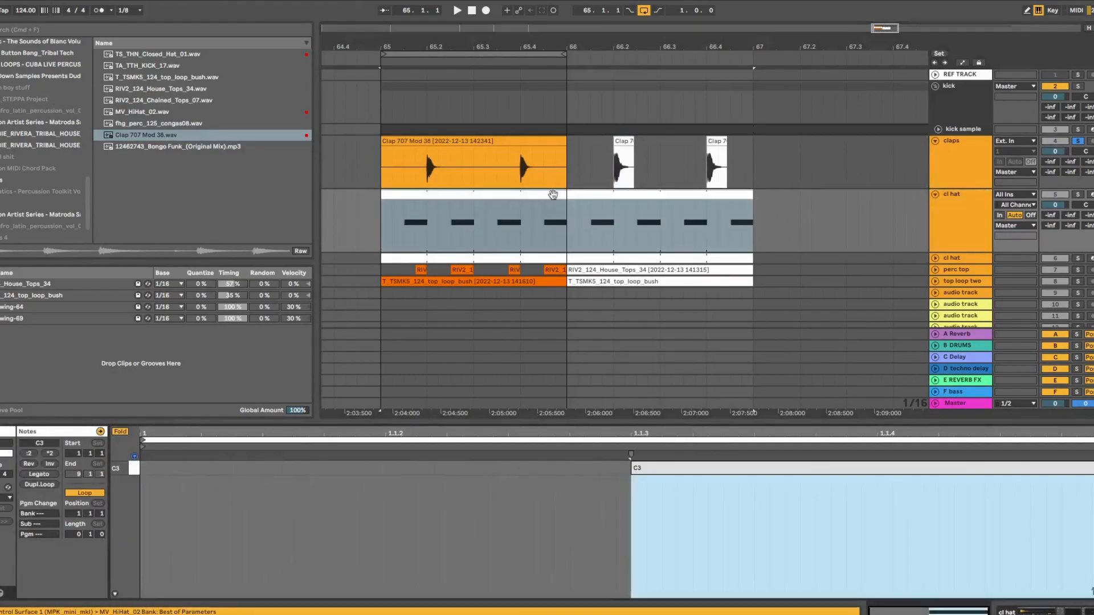
click(553, 195)
double_click(954, 203)
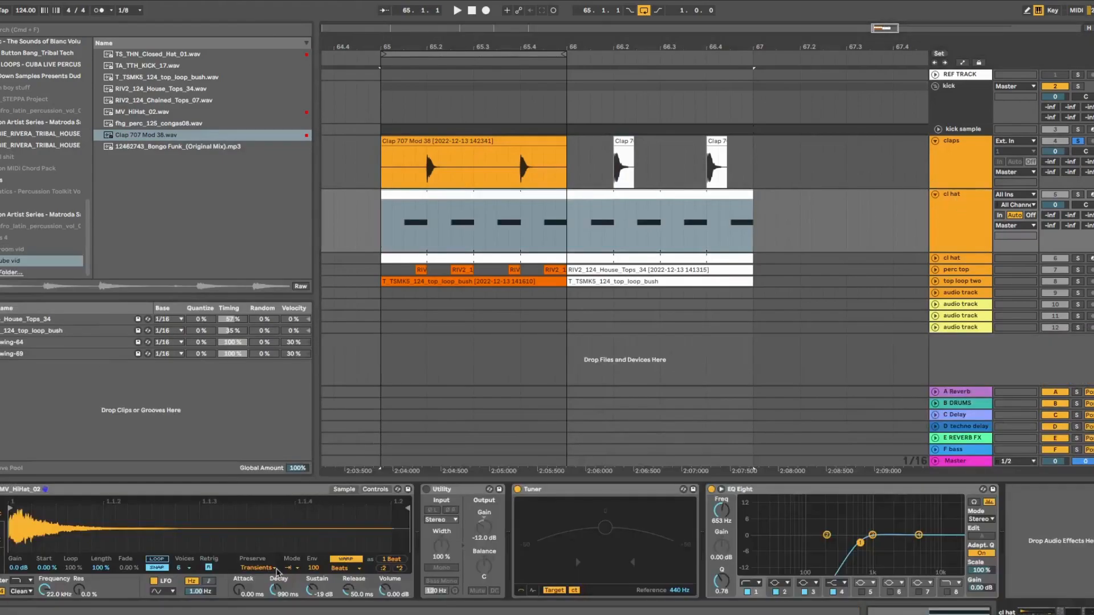
drag(314, 568, 313, 572)
drag(313, 589, 314, 591)
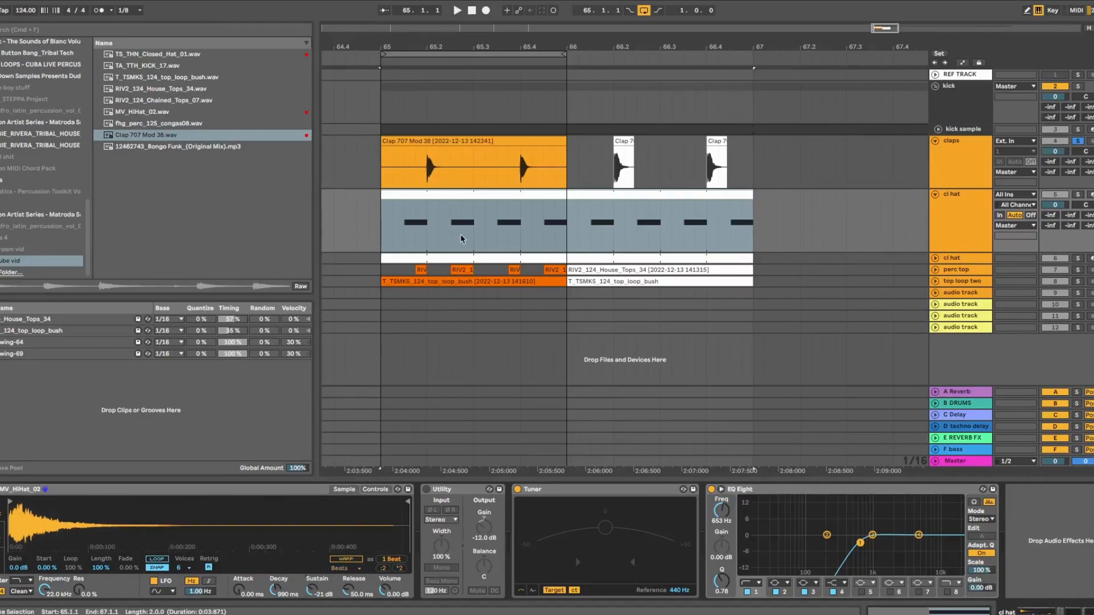
Select the Clap 707 Mod 38 clip and duplicate it with Cmd+D into bar 66
click(481, 255)
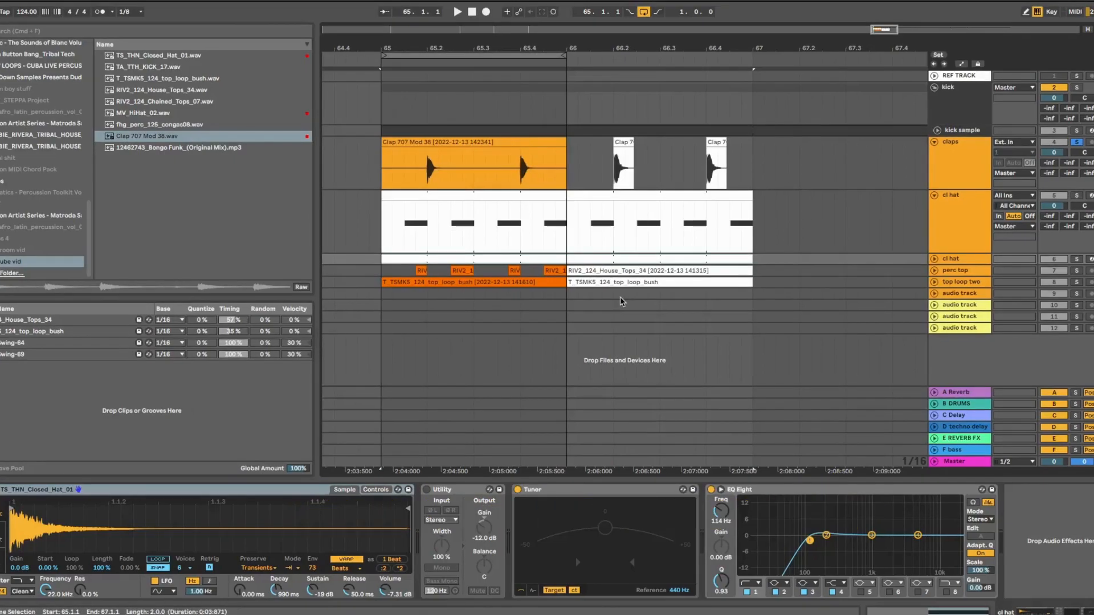
click(624, 282)
click(528, 207)
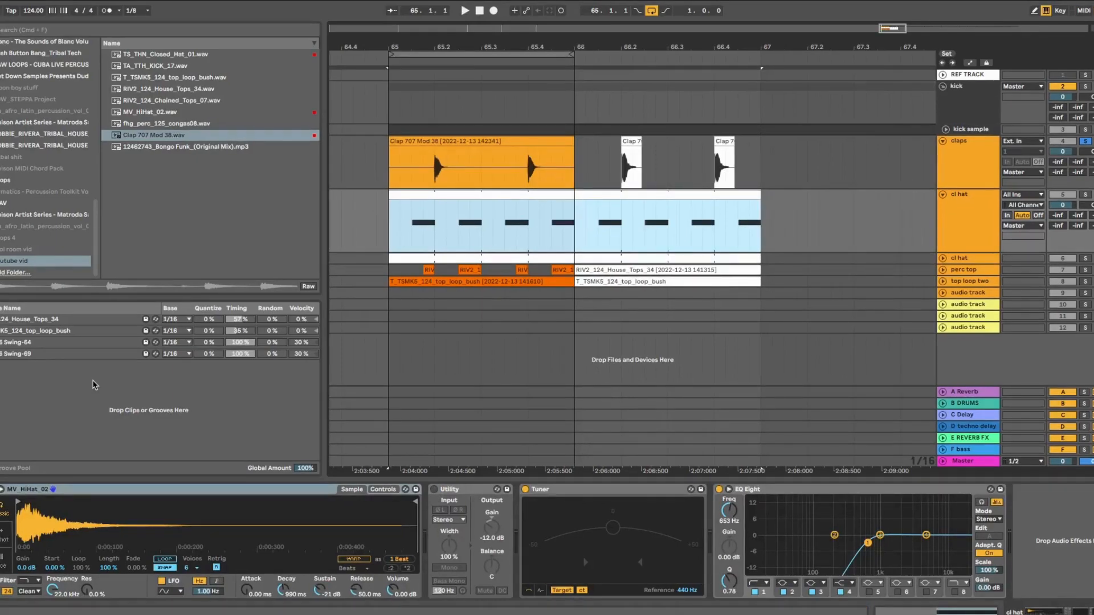
click(446, 142)
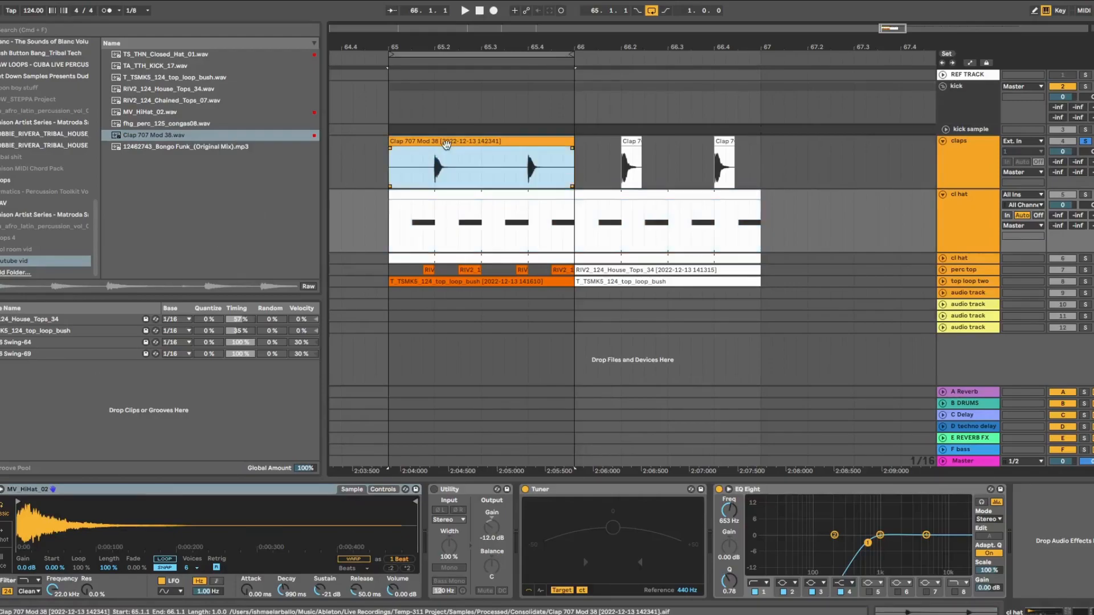
key(super+d)
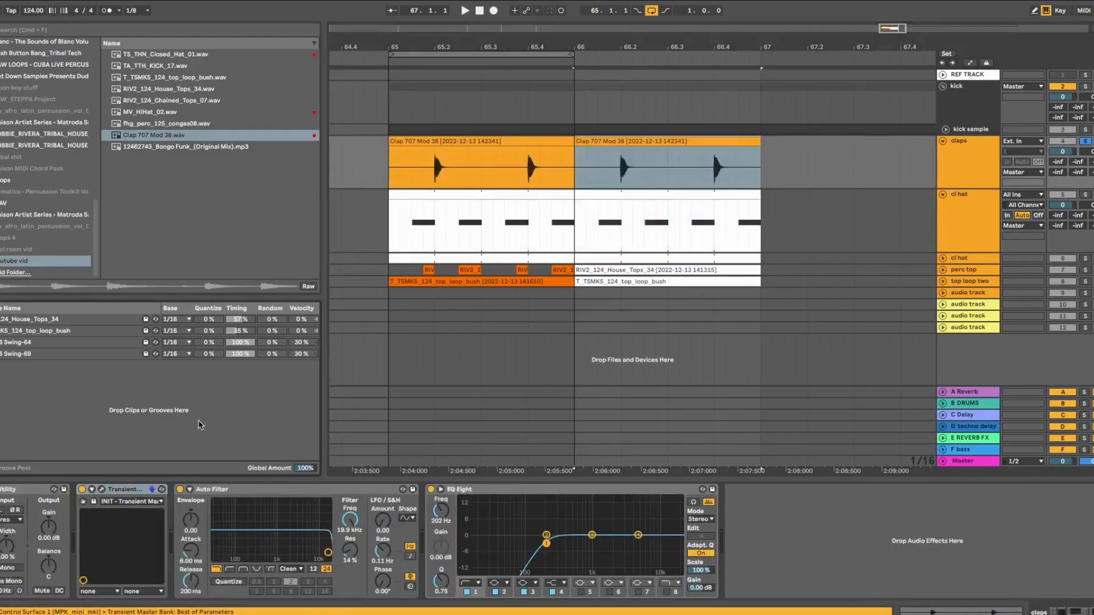
Audition the MPC 16 Swing-69, Swing-66 and Swing-64 grooves from the groove library
click(209, 424)
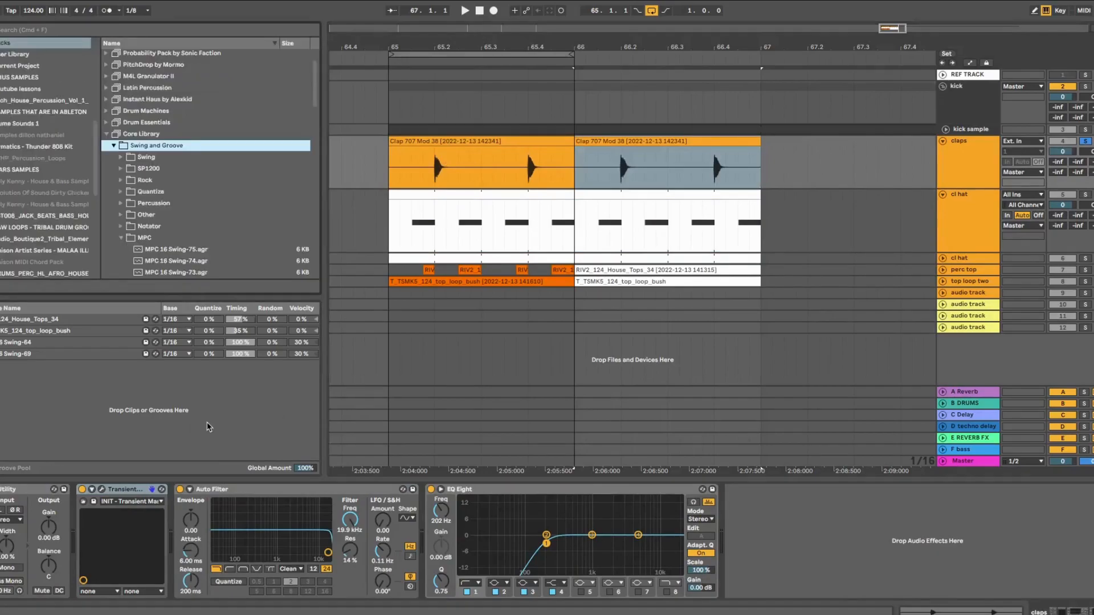
scroll(123, 219, down, 4)
click(120, 142)
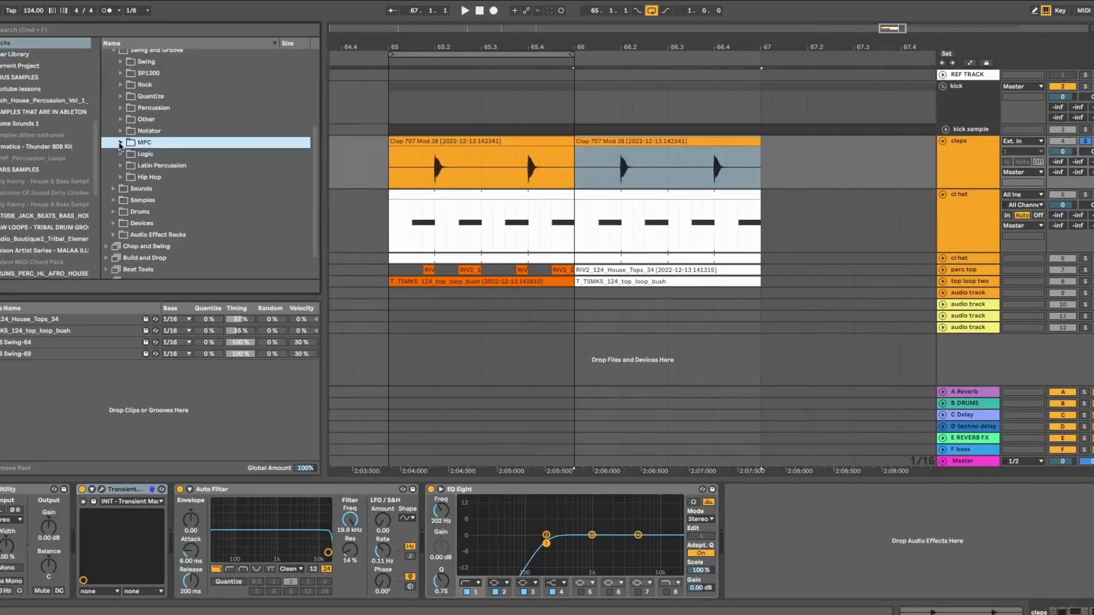
click(120, 142)
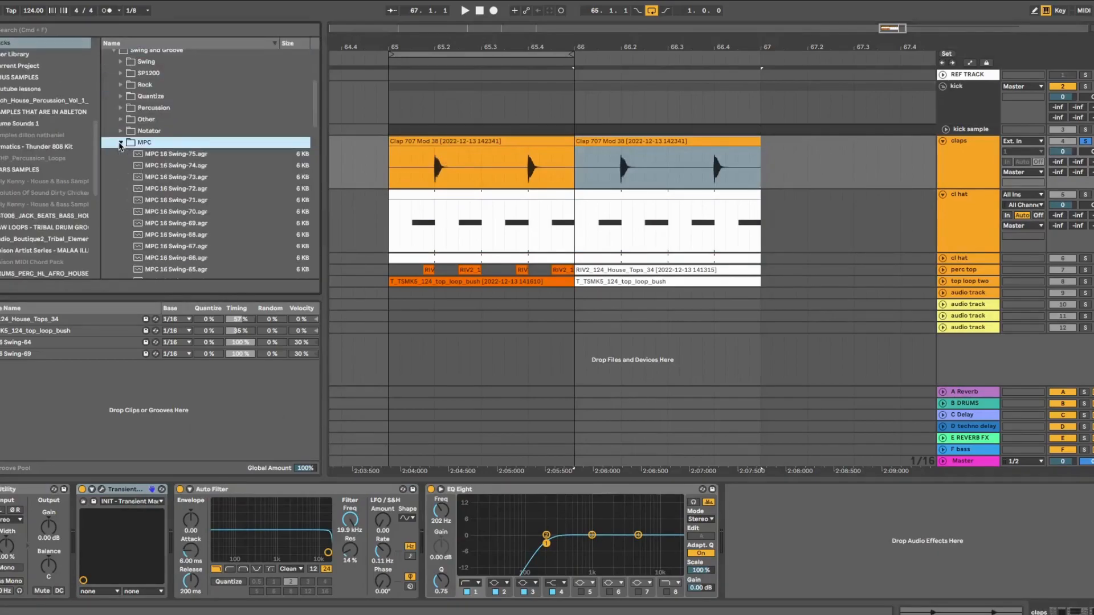
scroll(137, 154, down, 2)
click(161, 167)
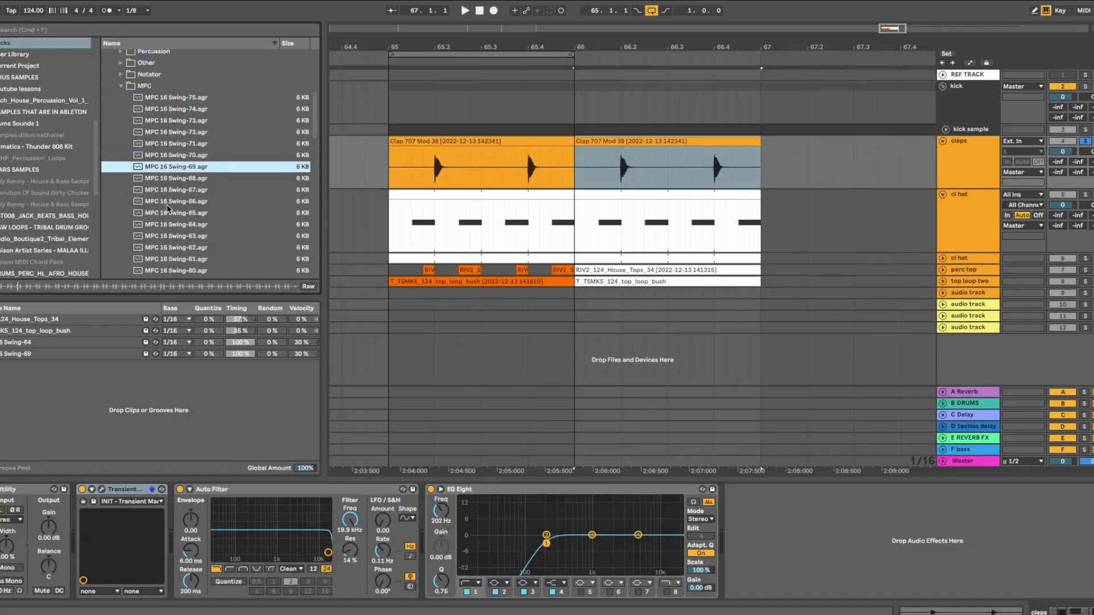
click(170, 202)
click(170, 225)
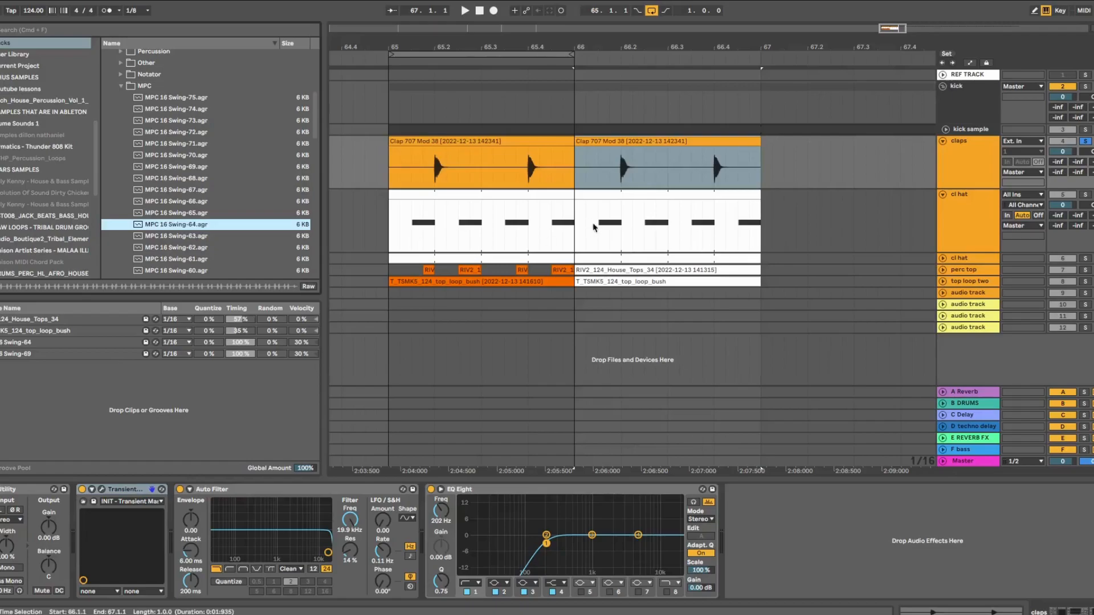
Select every groove in the Groove Pool and delete them all
click(620, 292)
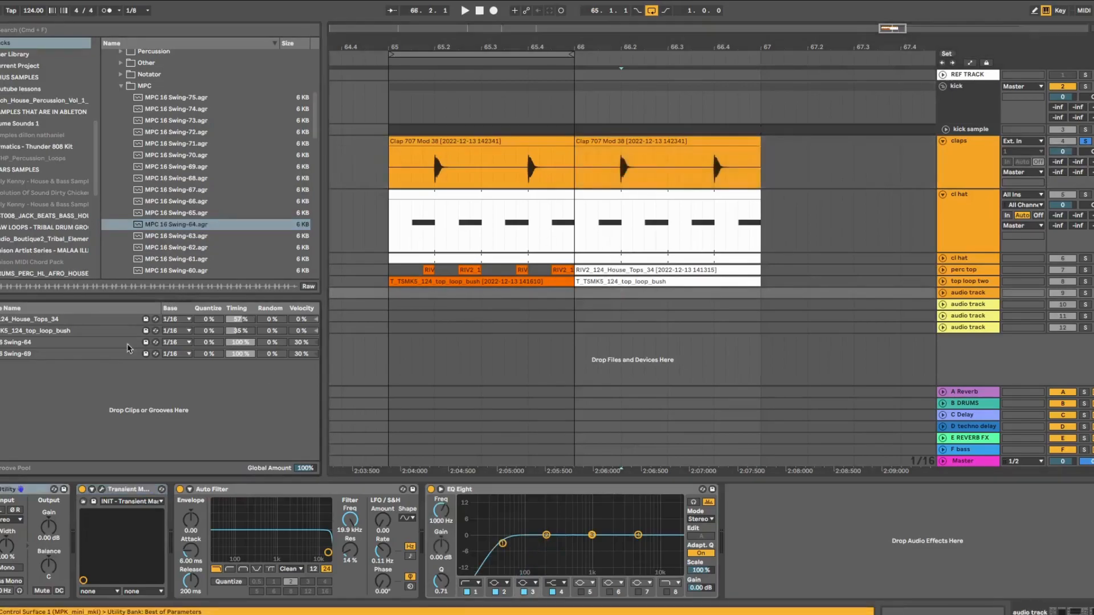
click(108, 351)
shift+click(96, 319)
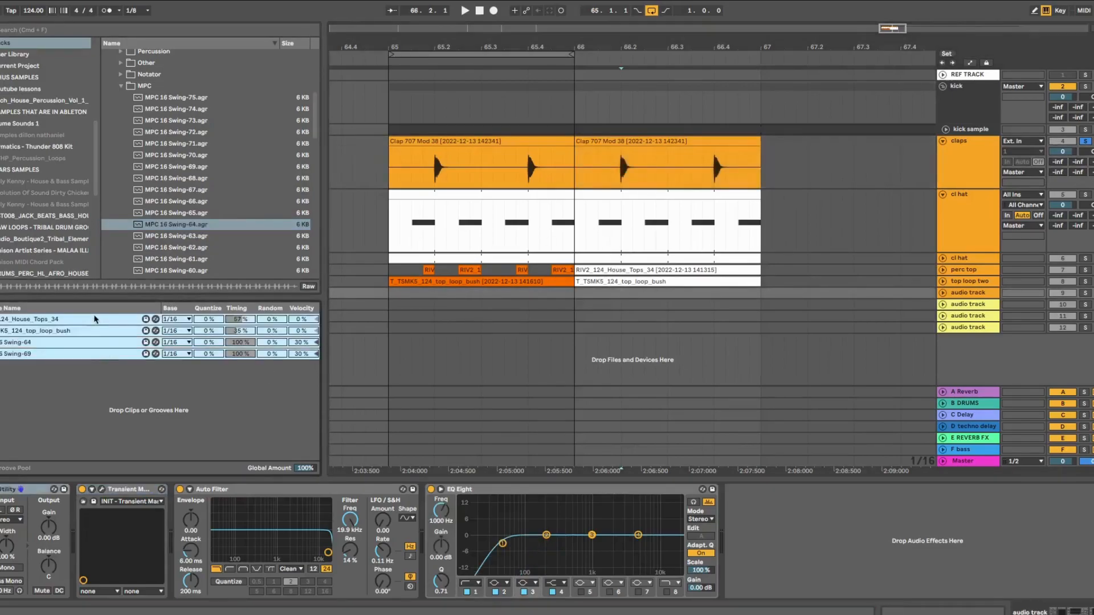
key(Delete)
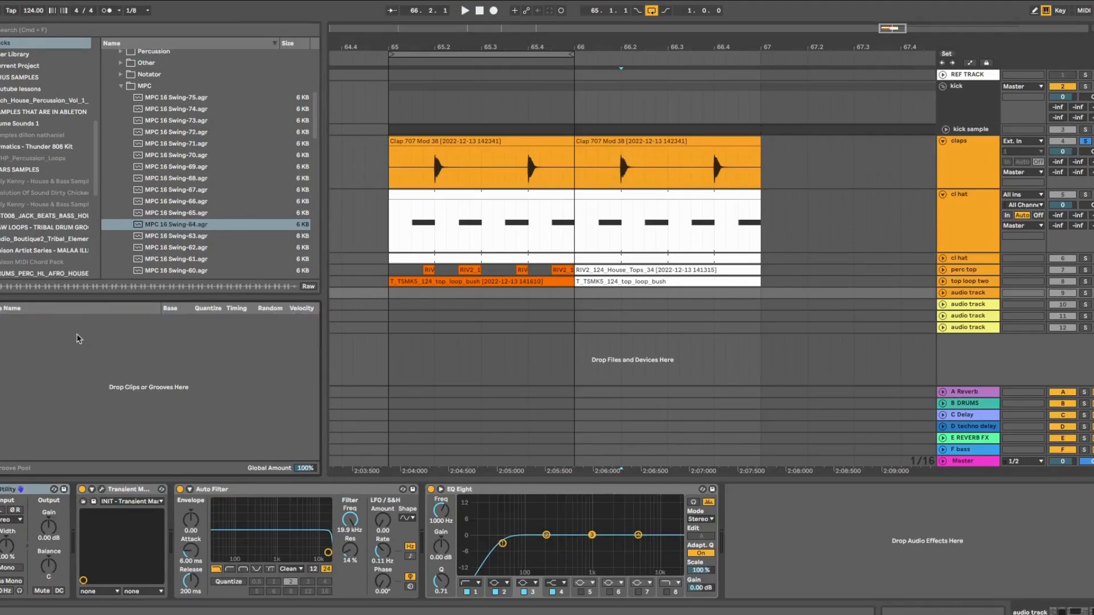
click(618, 282)
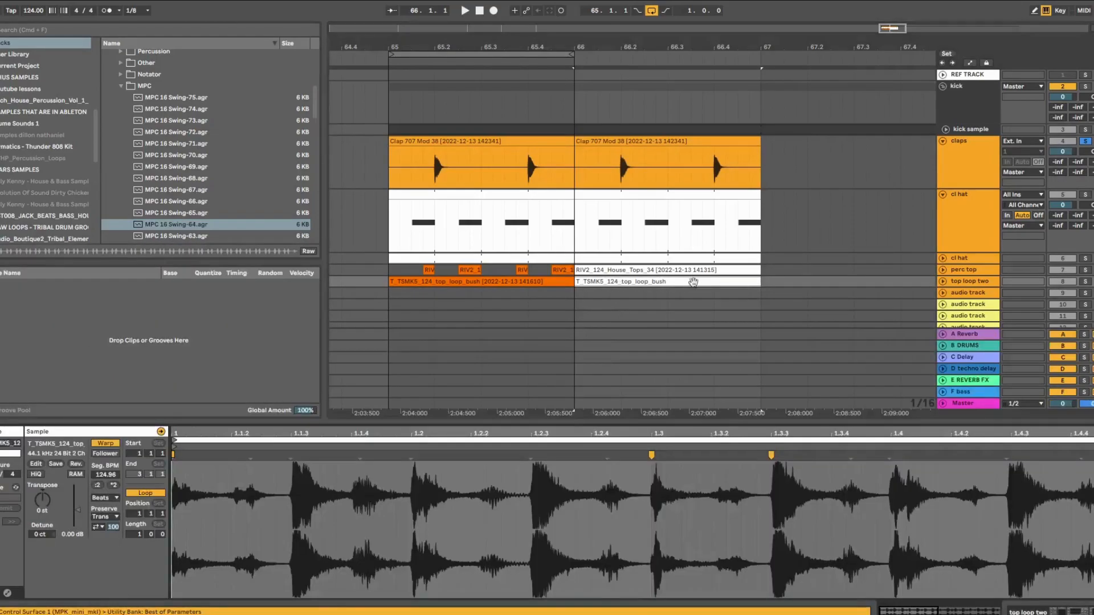
Expand the top loop two track and play, then stop, the T_TSMK5_124_top_loop_bush clip
click(943, 281)
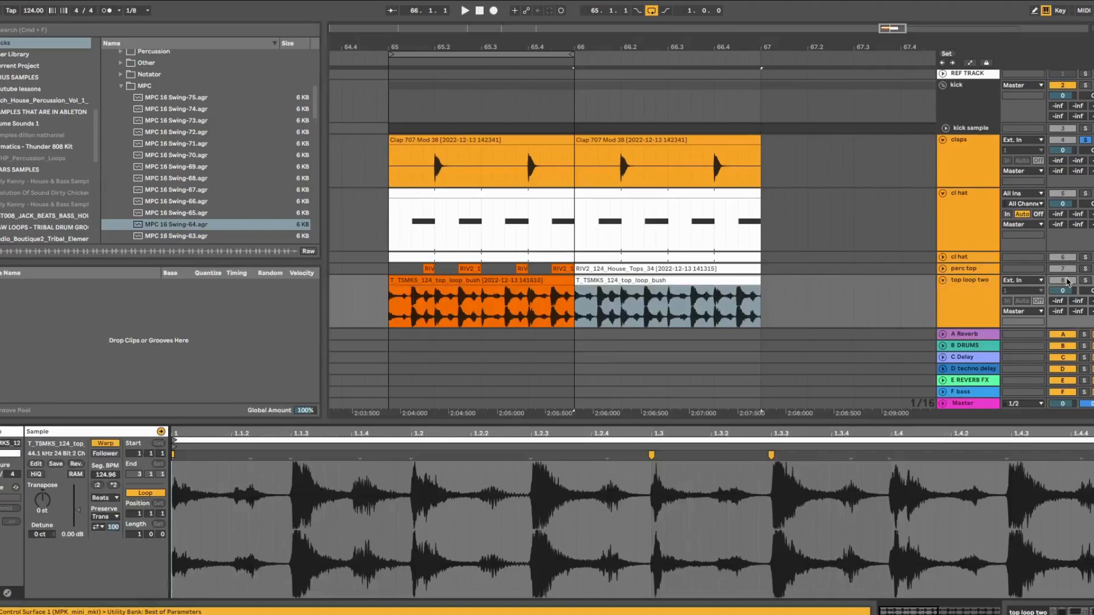
click(699, 283)
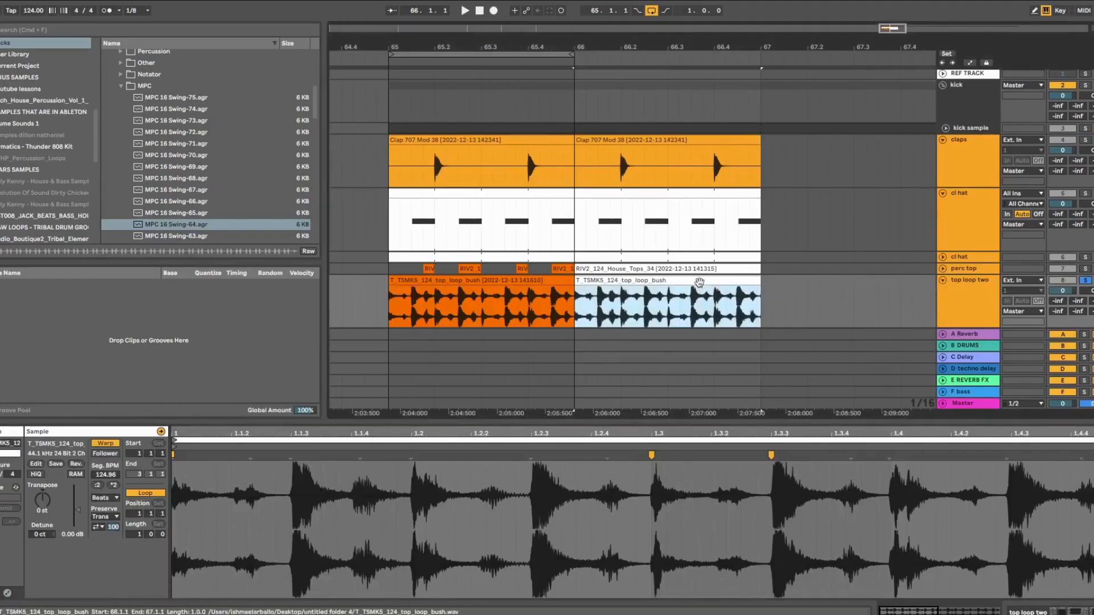
key(space)
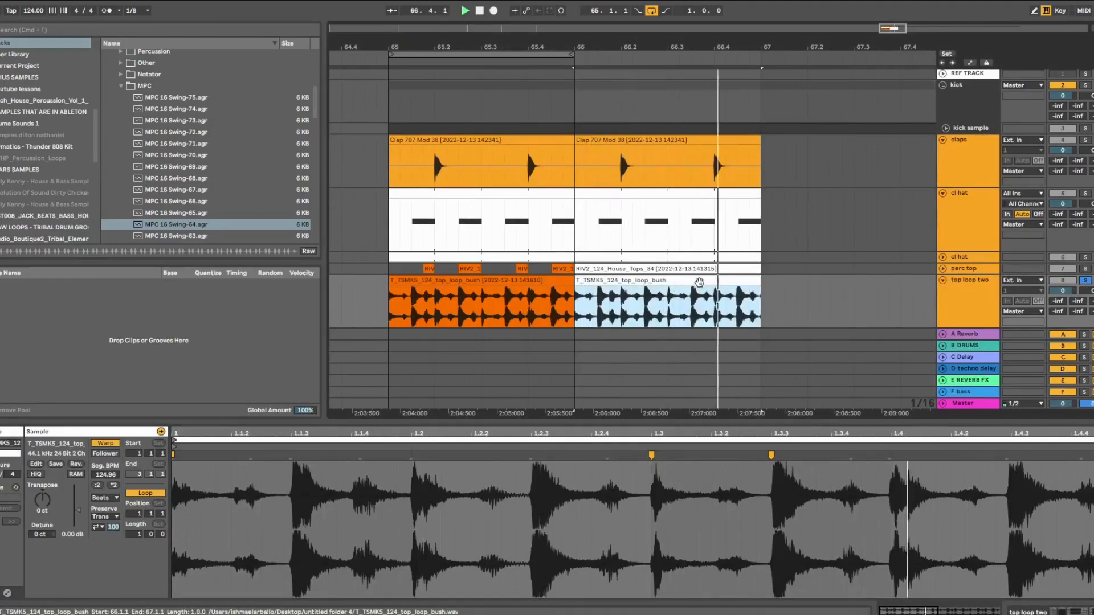
key(space)
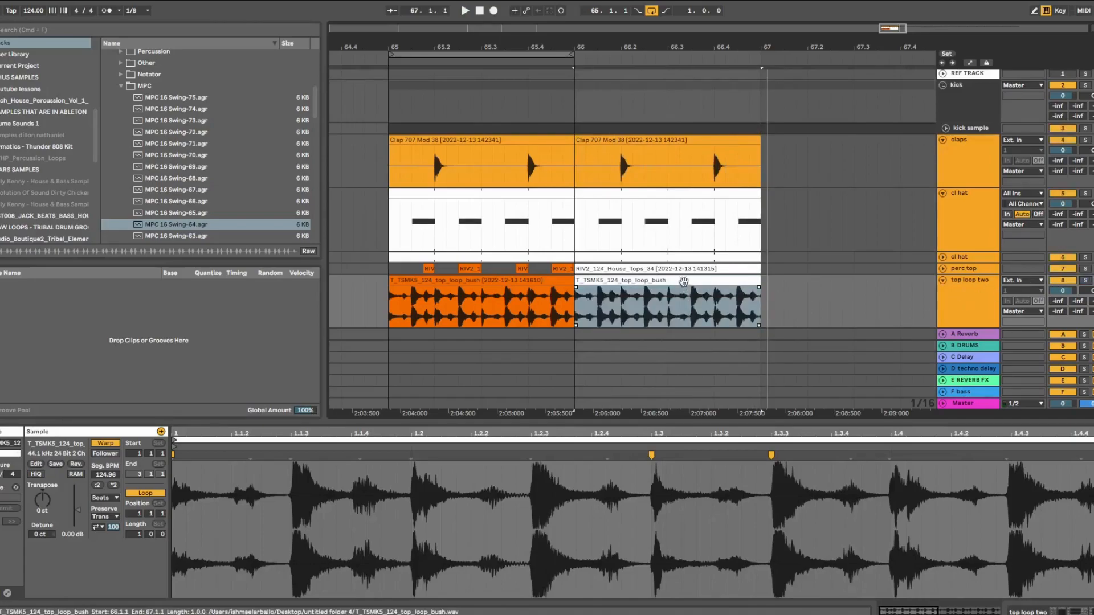
click(680, 279)
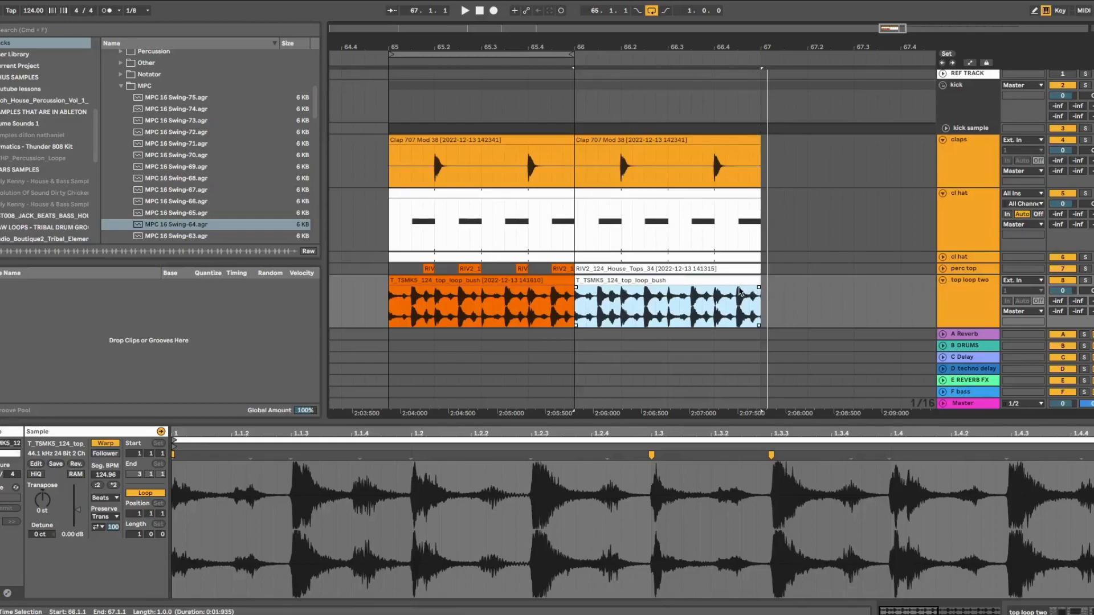
Choose Extract Groove(s) from the T_TSMK5_124_top_loop_bush clip's context menu
right_click(732, 279)
click(818, 257)
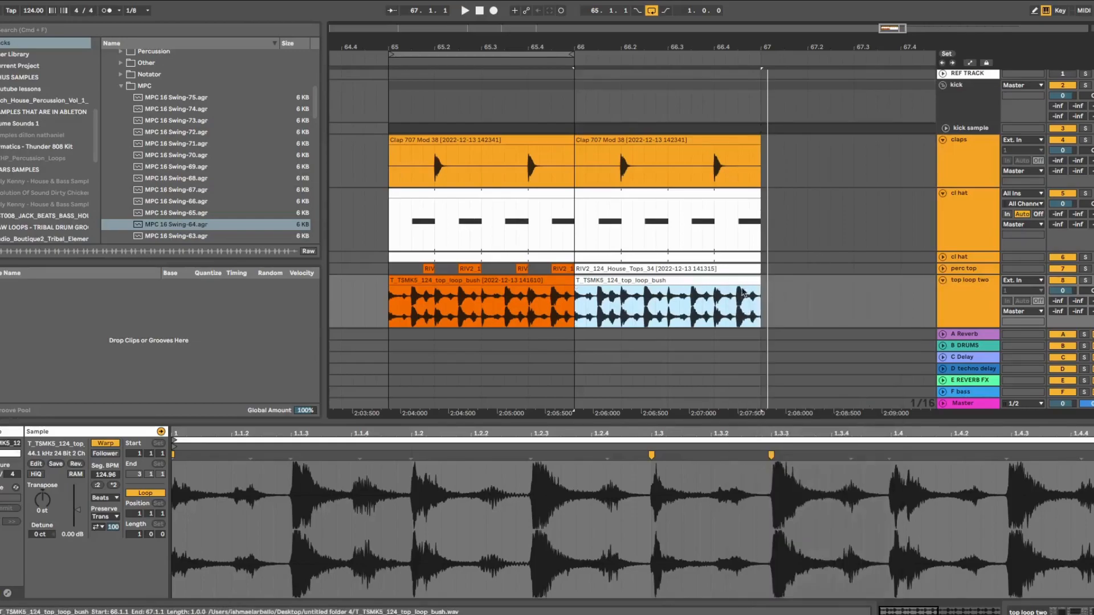
click(786, 298)
right_click(738, 281)
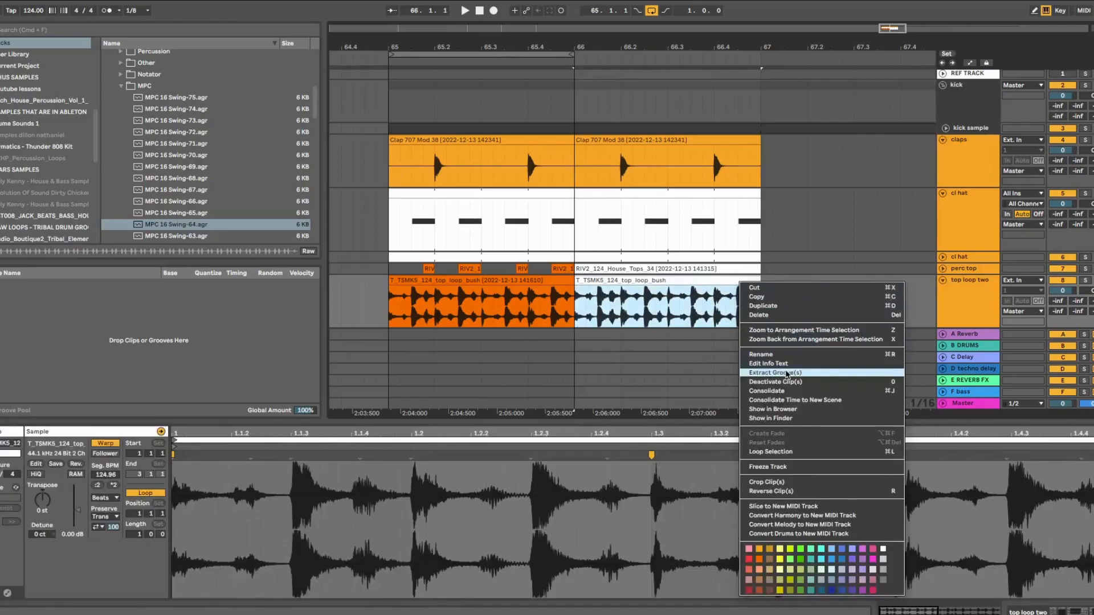
click(787, 374)
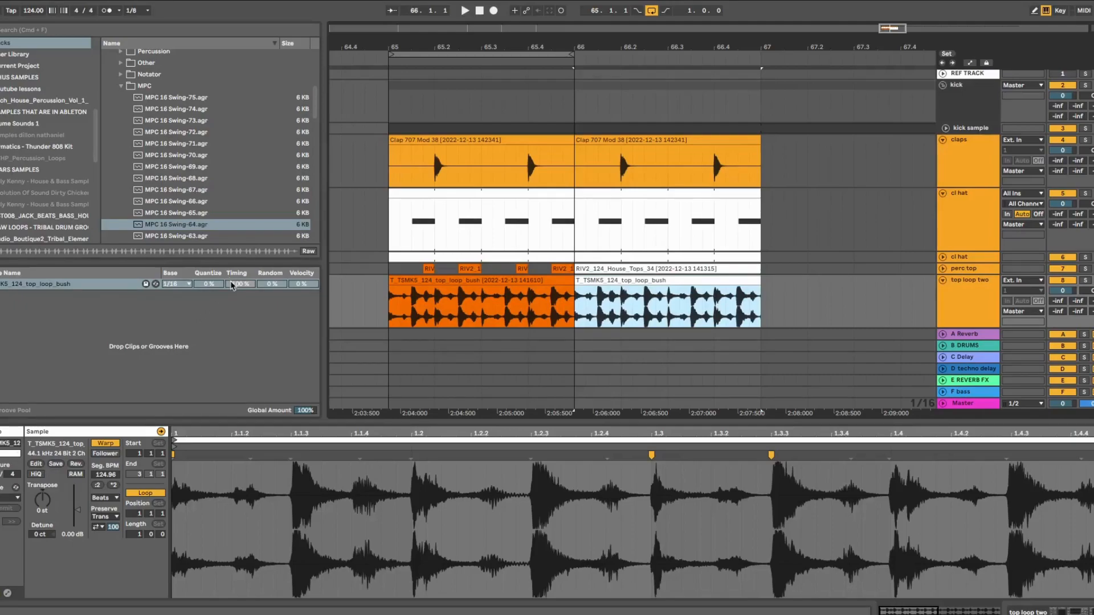
Select the five bar 66 clips from claps to top loop two and apply the top_loop_bush groove
drag(755, 338, 573, 153)
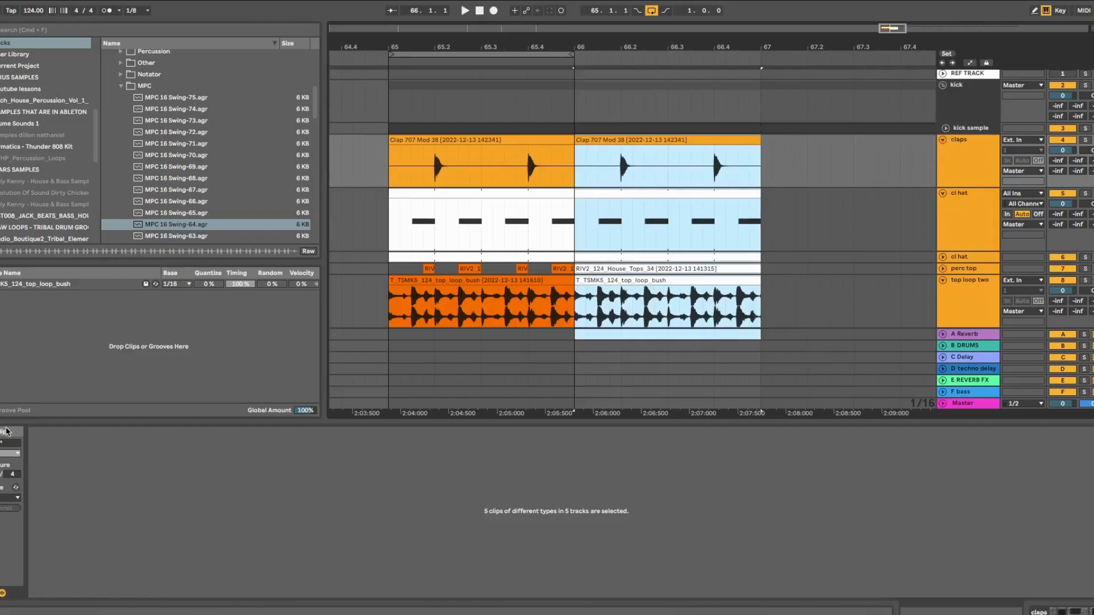
click(8, 503)
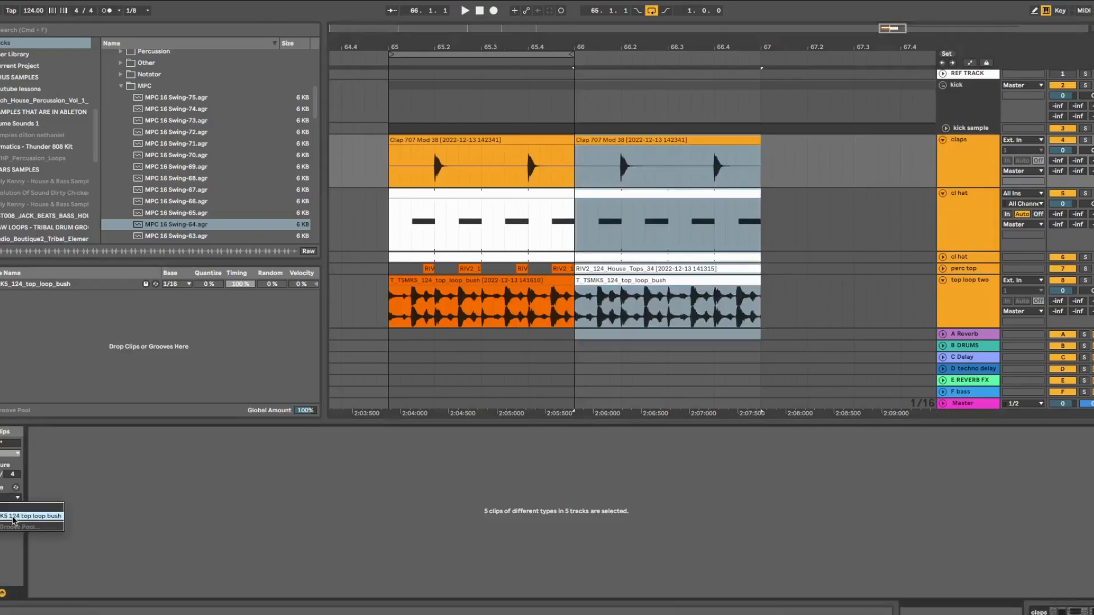
click(16, 518)
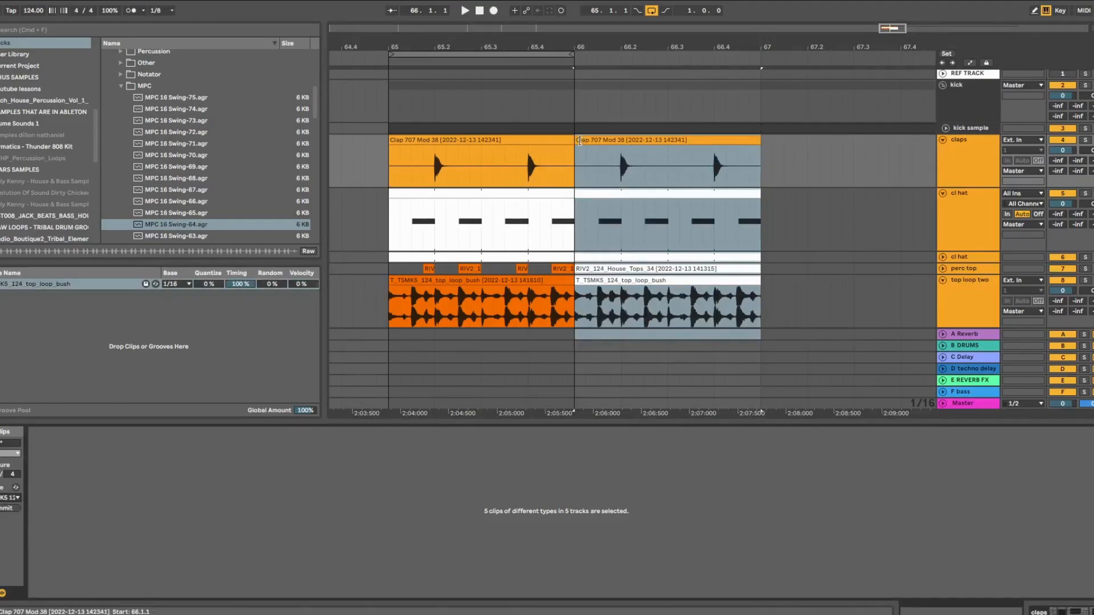
Play the grooved clips with the loop region moved to start at bar 66
key(space)
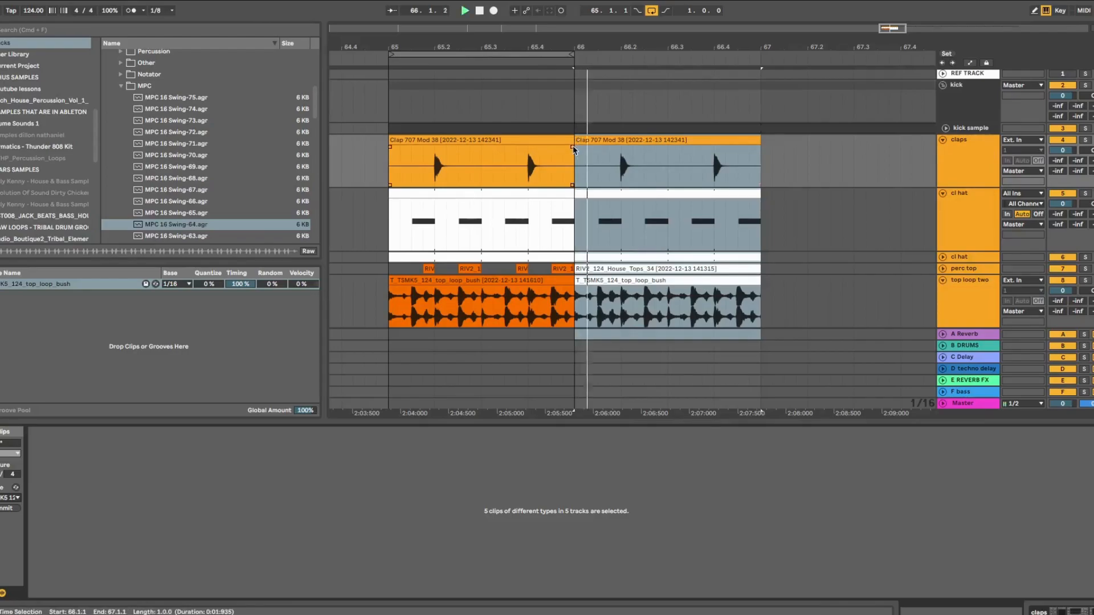
key(space)
drag(536, 55, 728, 40)
key(space)
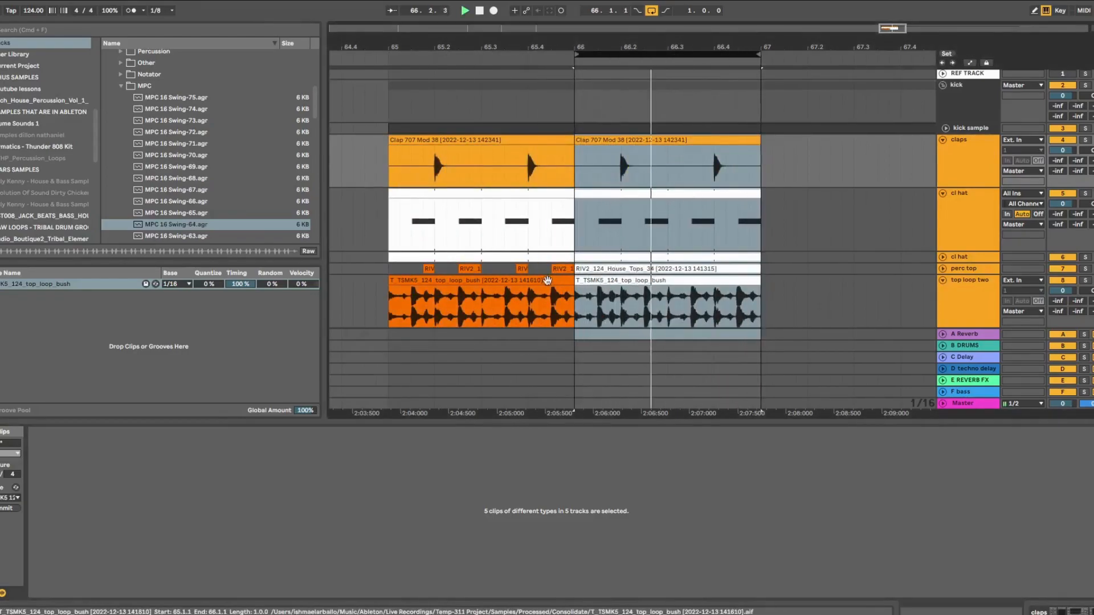
scroll(547, 282, down, 3)
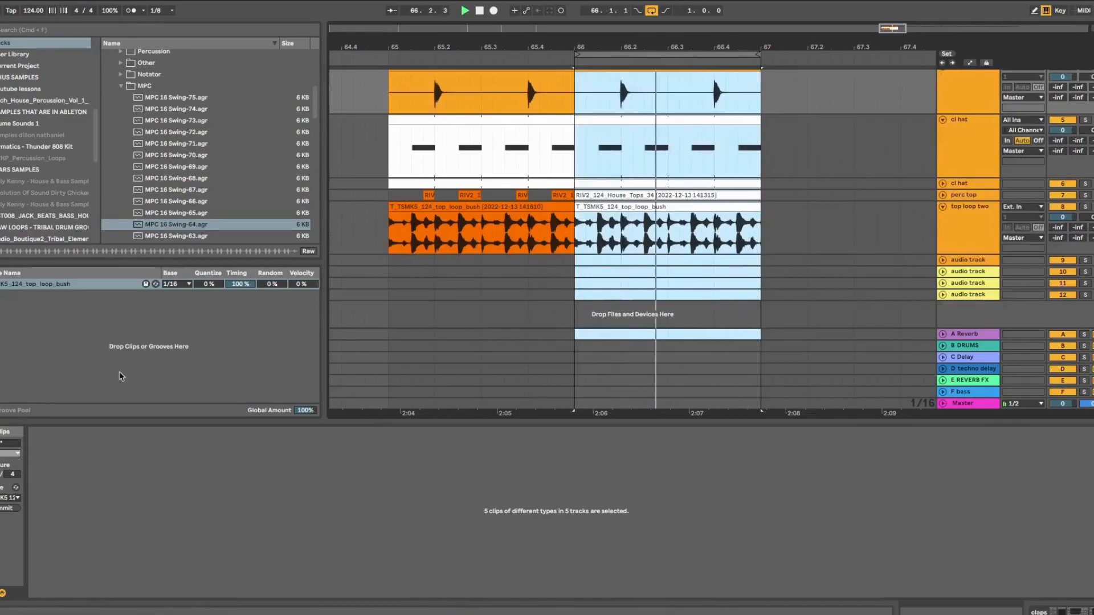
Clear the groove from the selected clips, then reapply the top_loop_bush groove
click(2, 499)
click(3, 506)
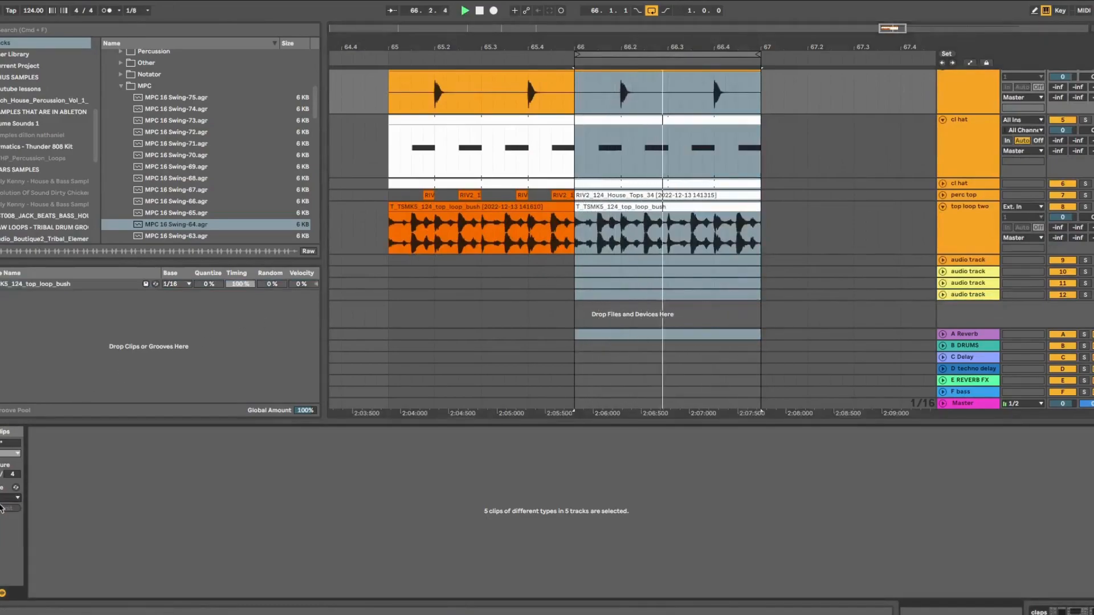
click(3, 499)
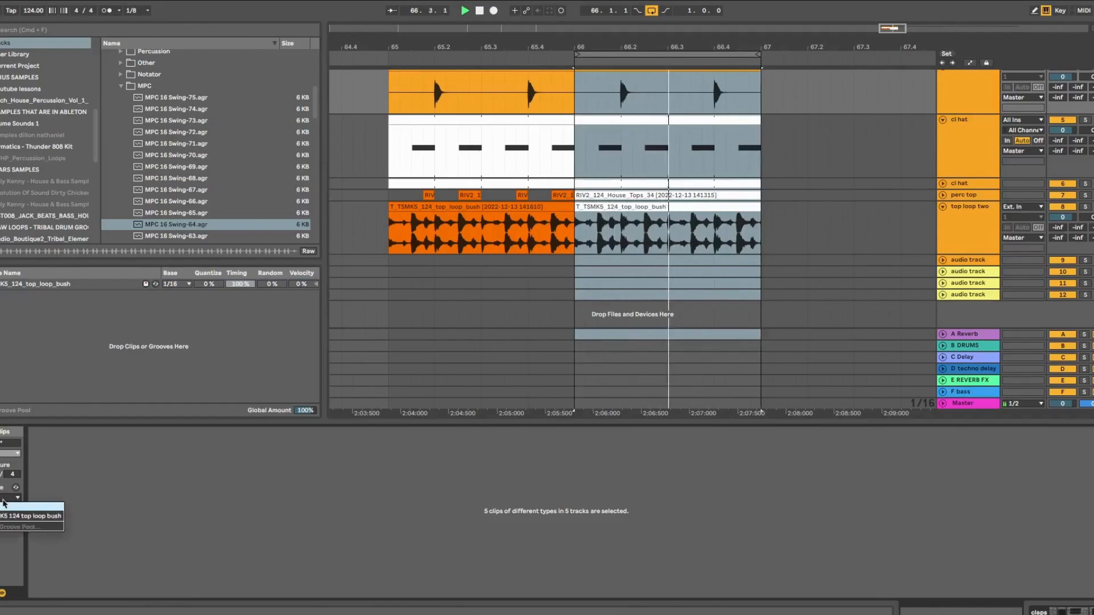
click(8, 507)
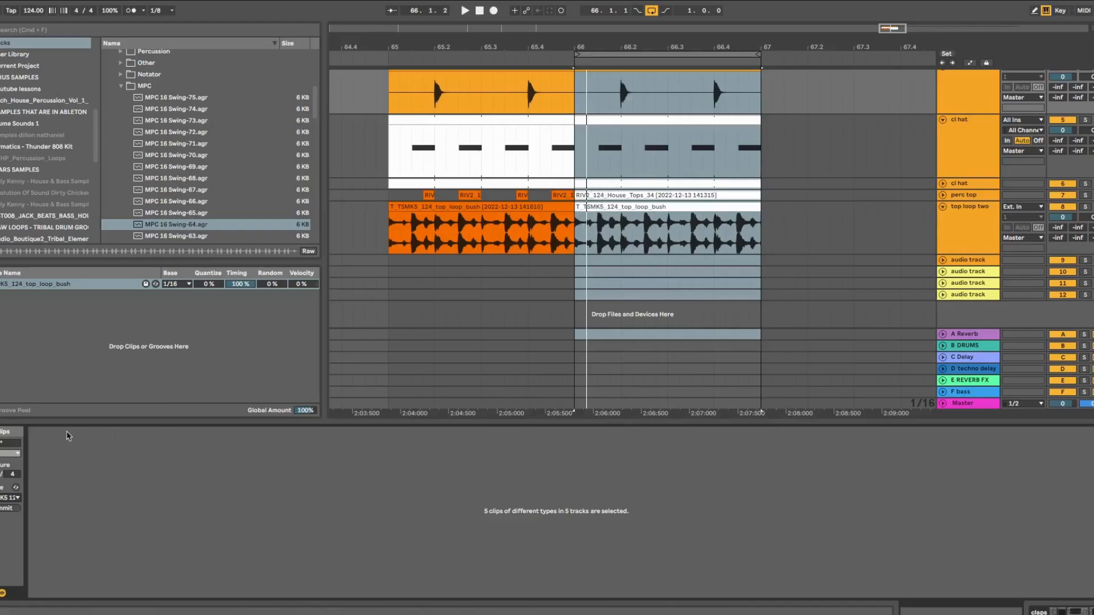
Drop the top_loop_bush groove's Timing to 30% and commit it into the five selected clips
drag(240, 286, 241, 295)
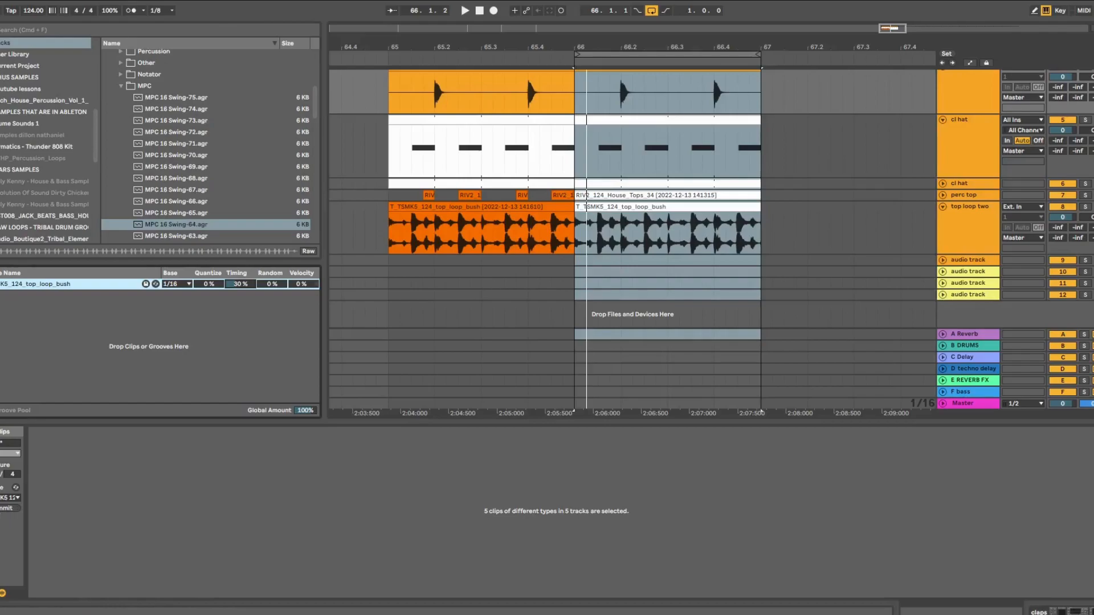
click(4, 510)
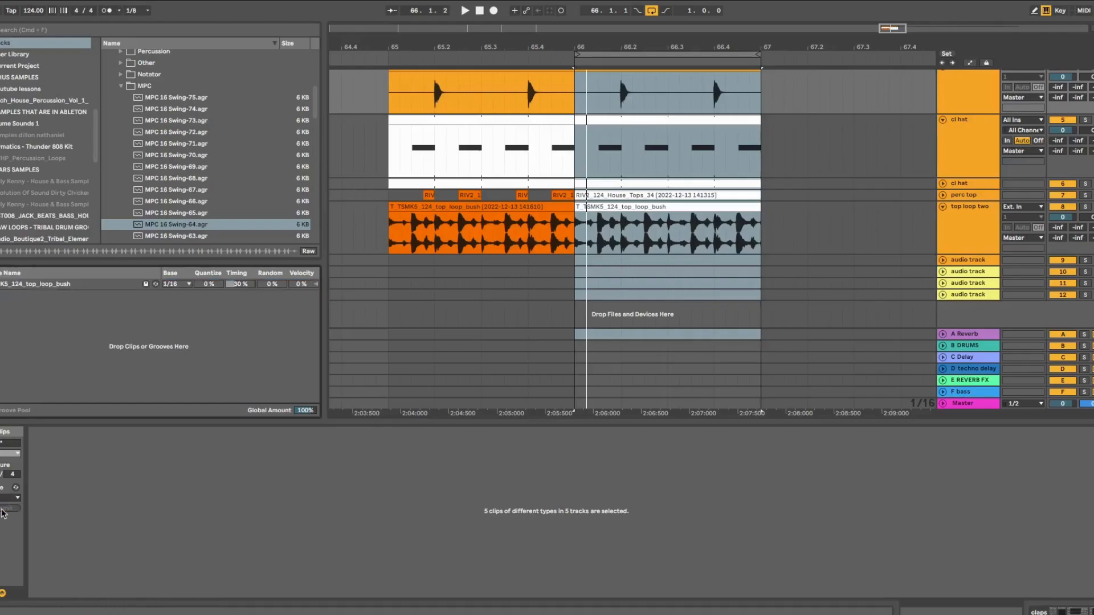
click(625, 241)
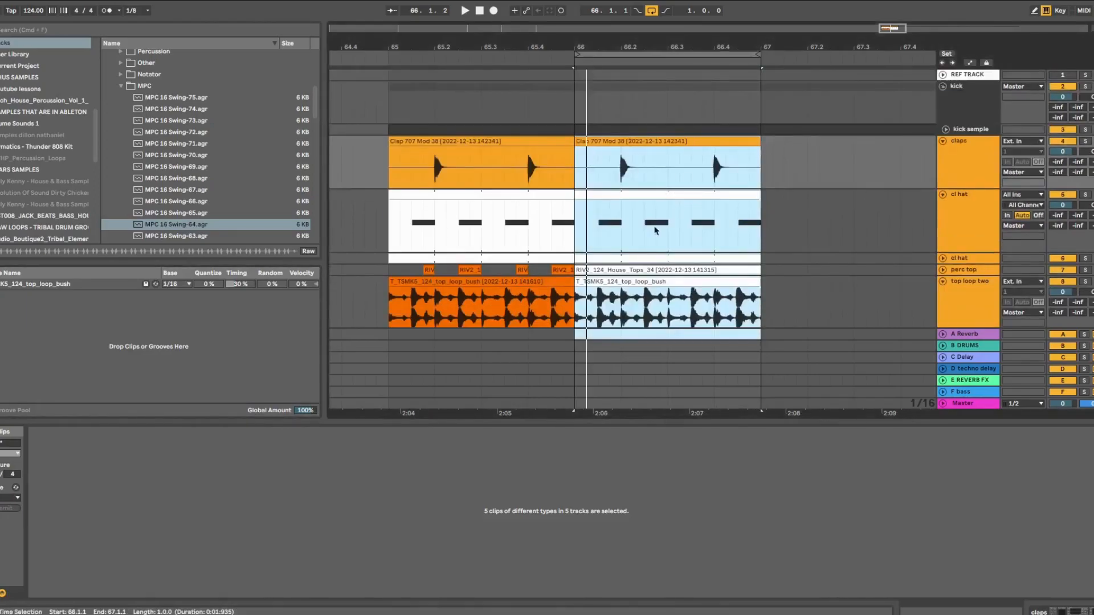
click(759, 209)
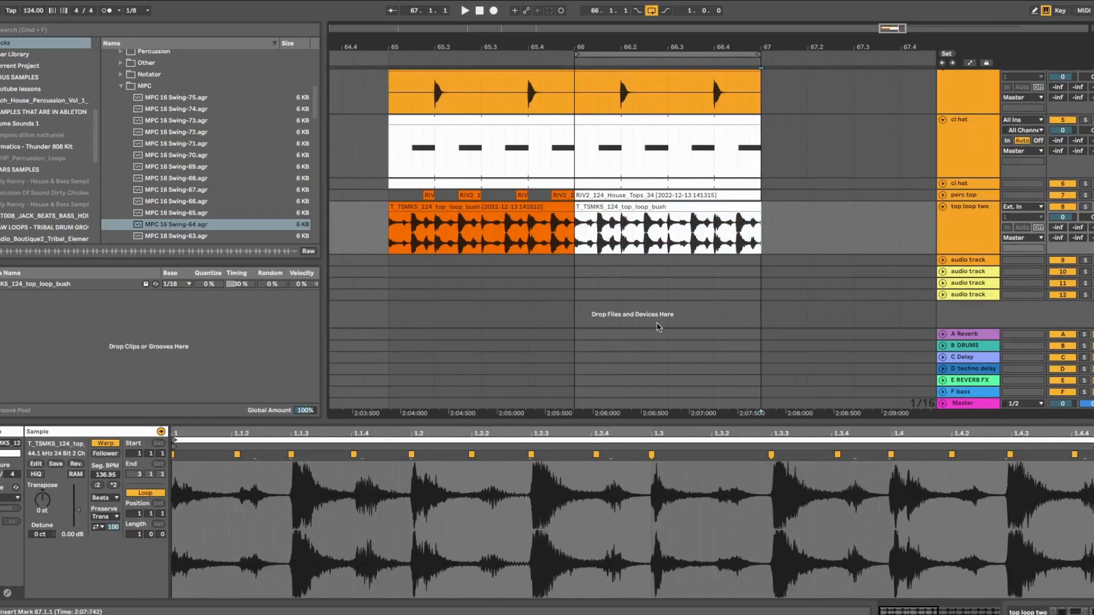
click(760, 213)
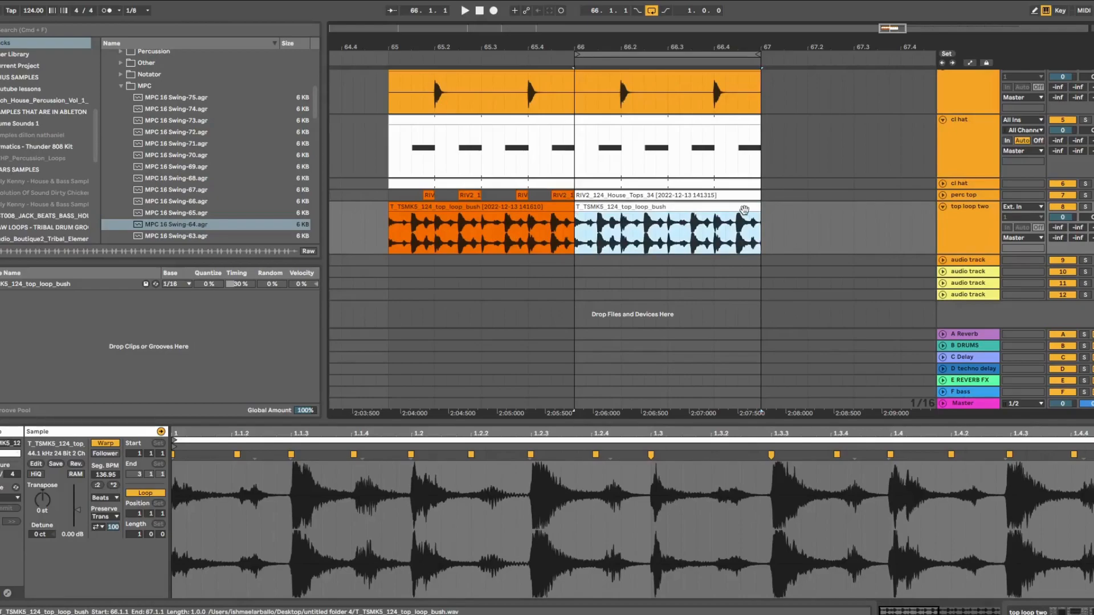
key(space)
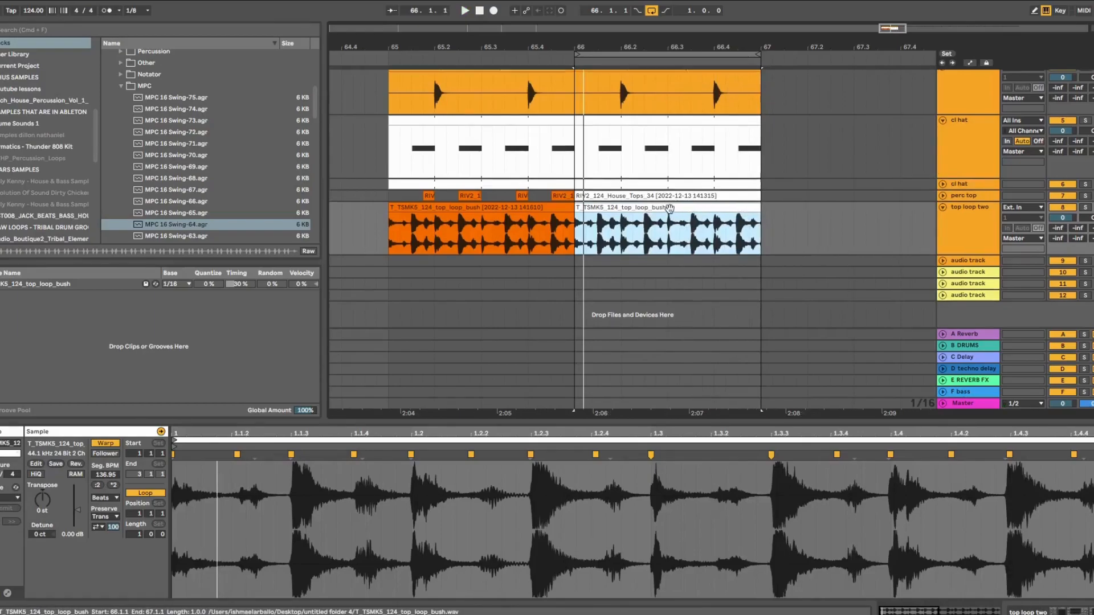
scroll(668, 206, up, 2)
click(663, 194)
click(656, 129)
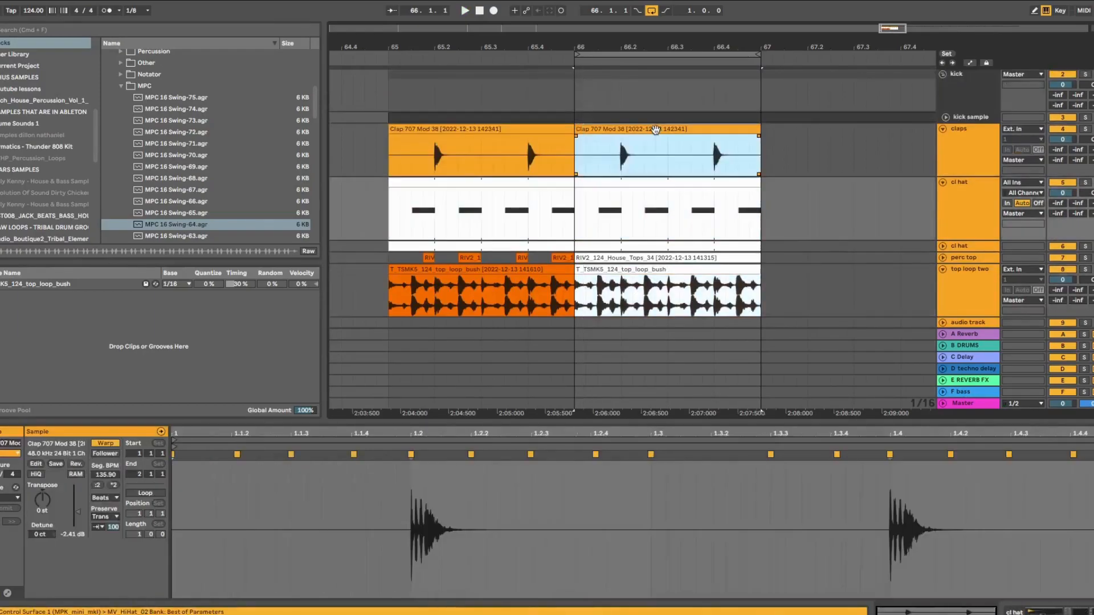
click(646, 249)
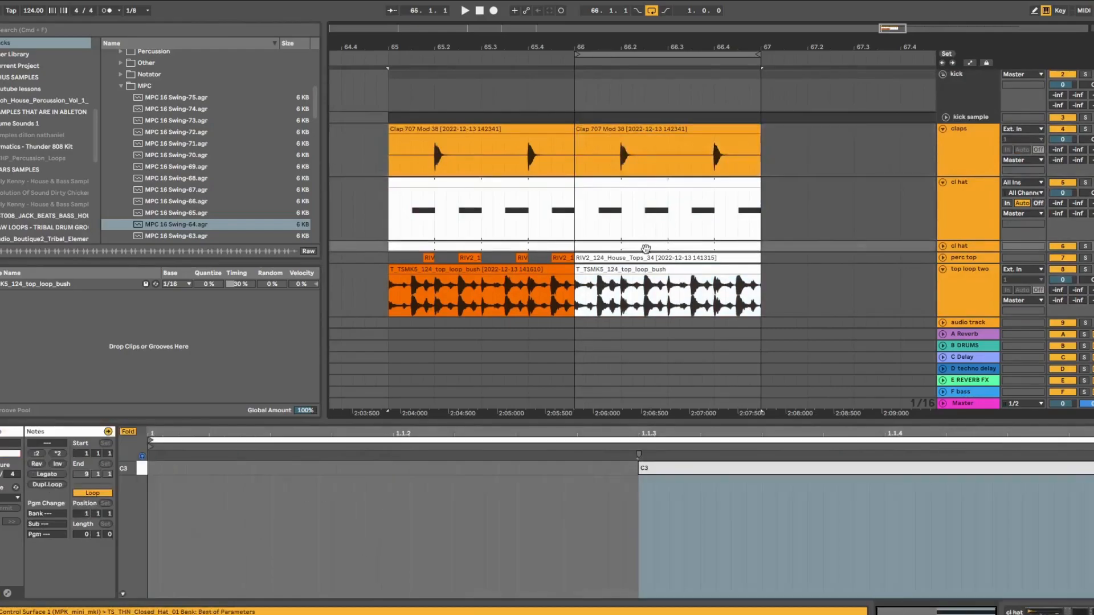
click(646, 259)
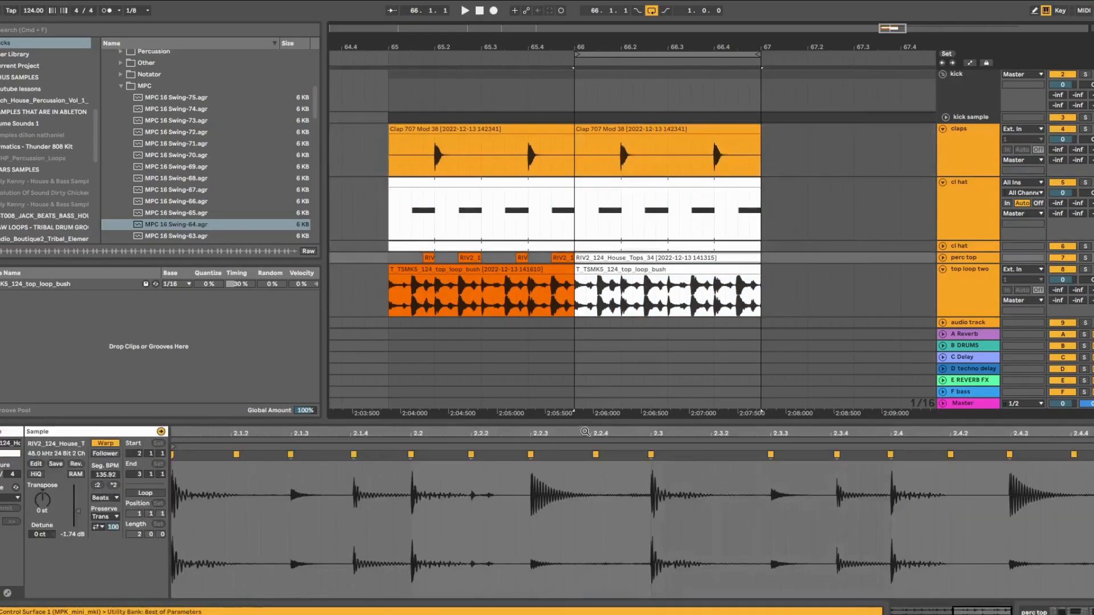
click(772, 269)
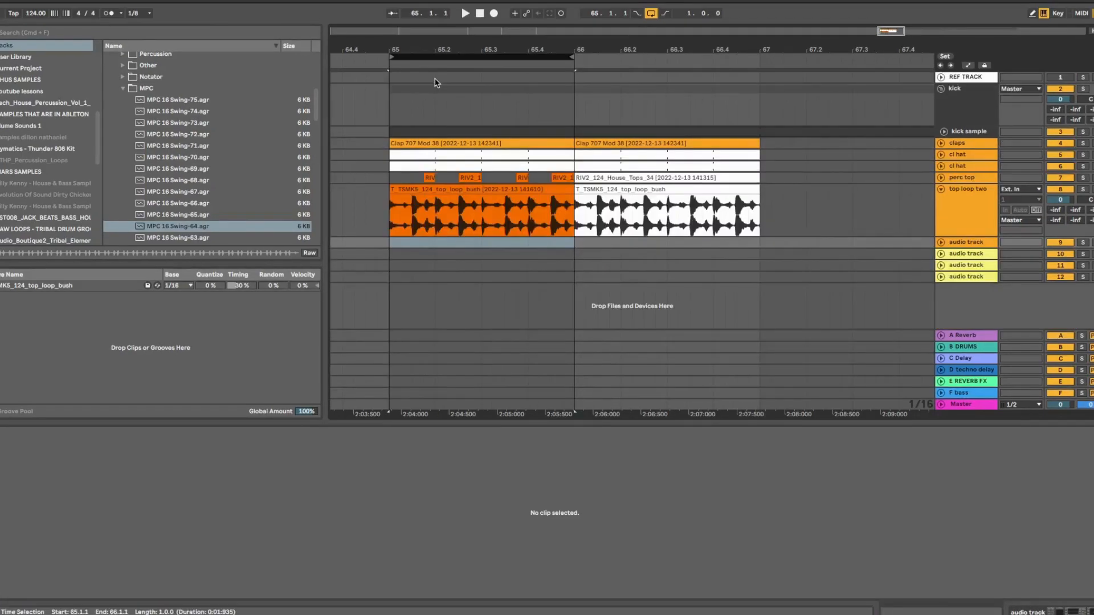
Select the perc top RIV2 clips, ending on the second RIV2_124_House_Tops_34 clip at bar 66
click(619, 178)
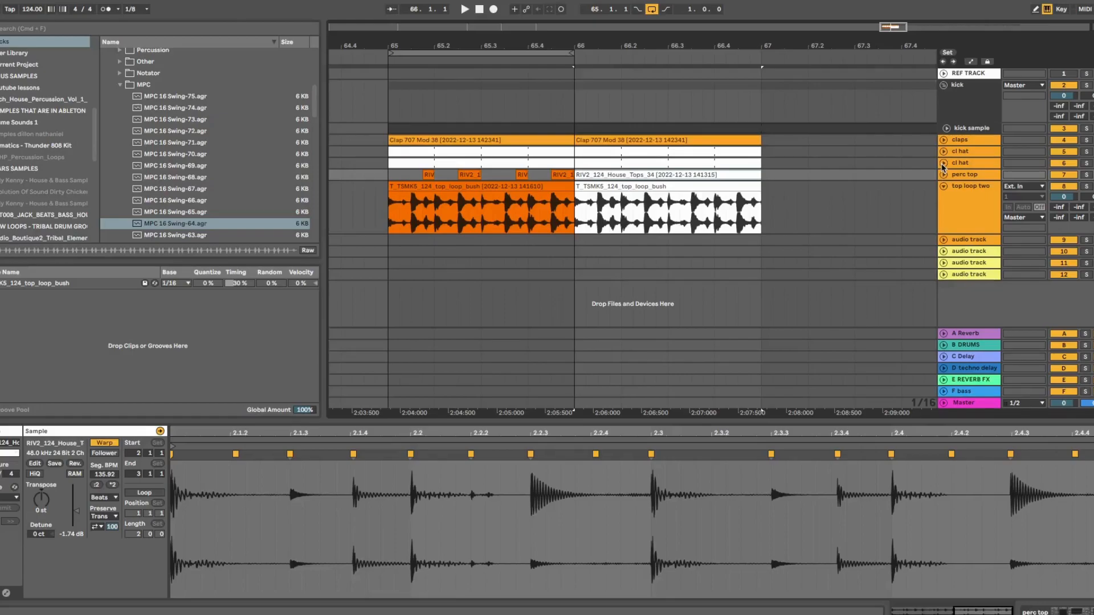
click(527, 251)
click(514, 174)
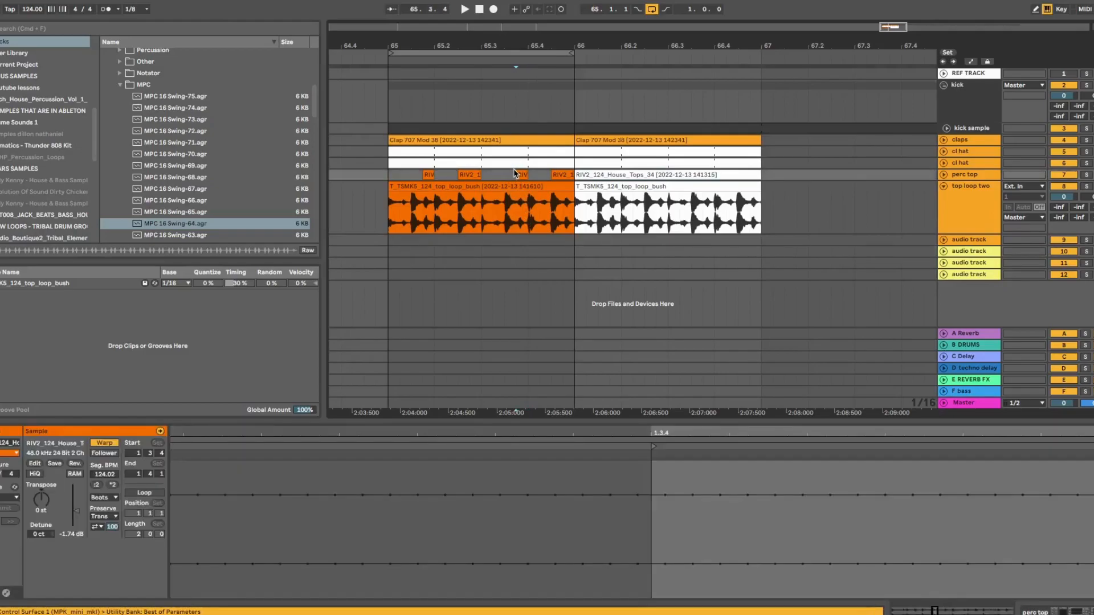
click(602, 175)
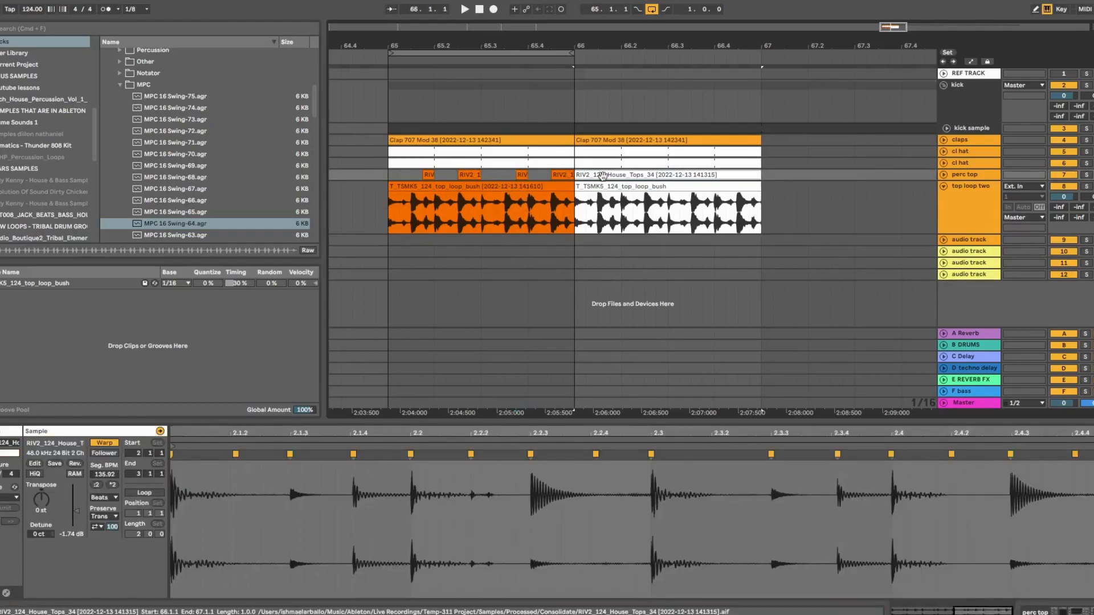
Expand and solo perc top, then play its RIV2_124_House_Tops_34 clip from bar 66
click(944, 175)
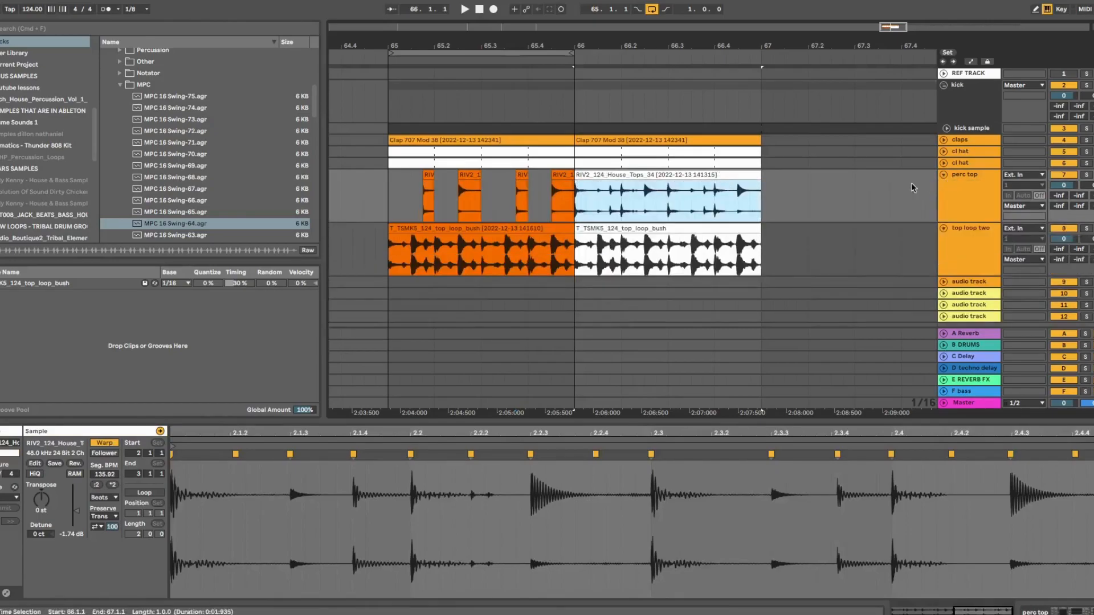
click(1086, 174)
click(667, 171)
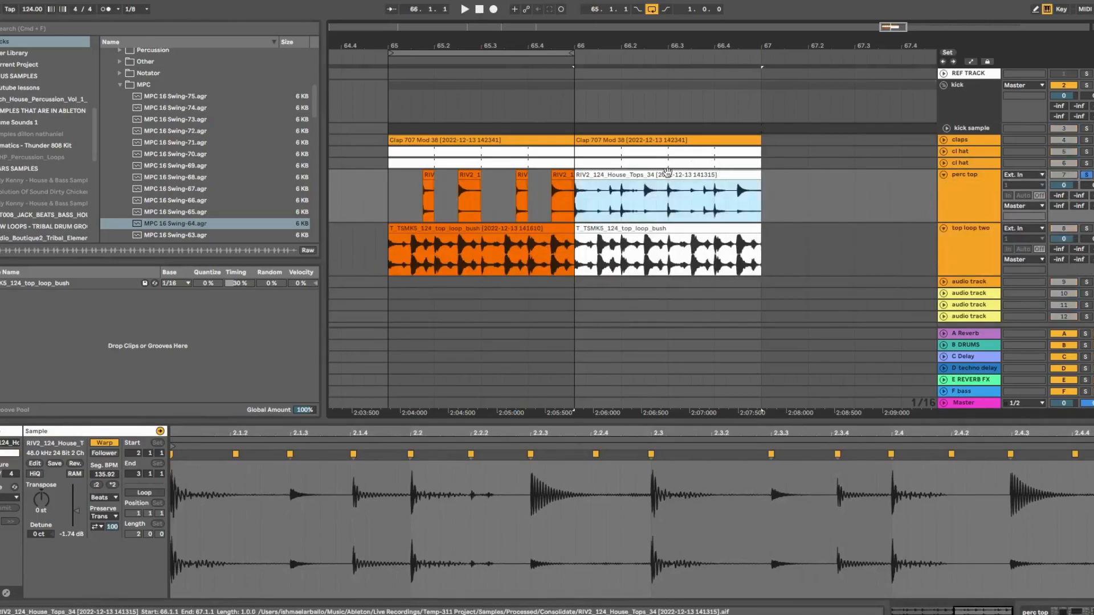
key(space)
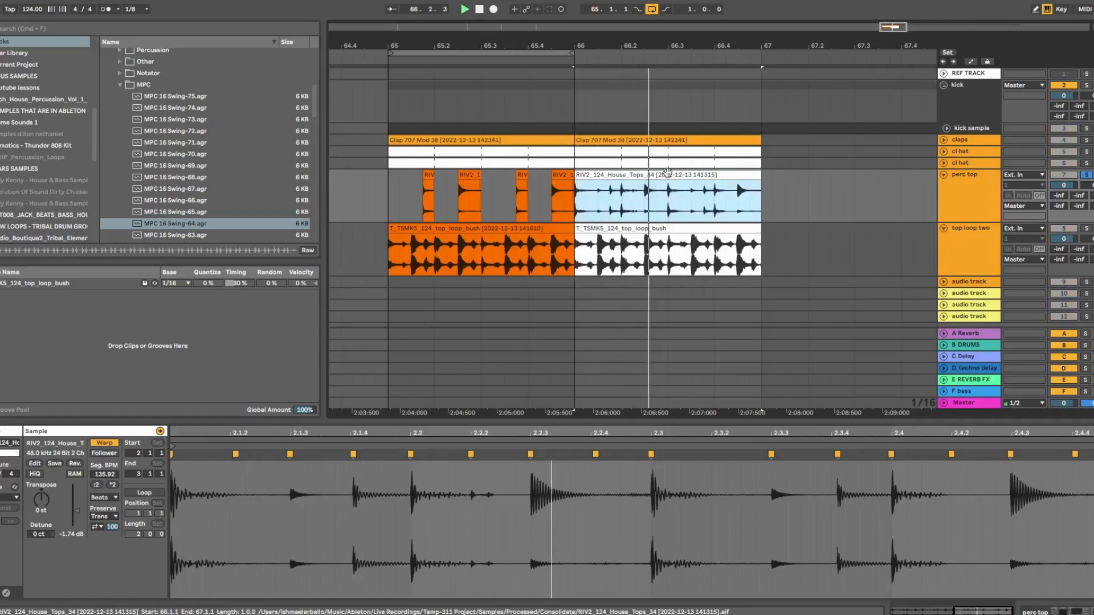
Unsolo perc top, enlarge the arrangement overview and zoom into the RIV2 clip's waveform
click(1084, 176)
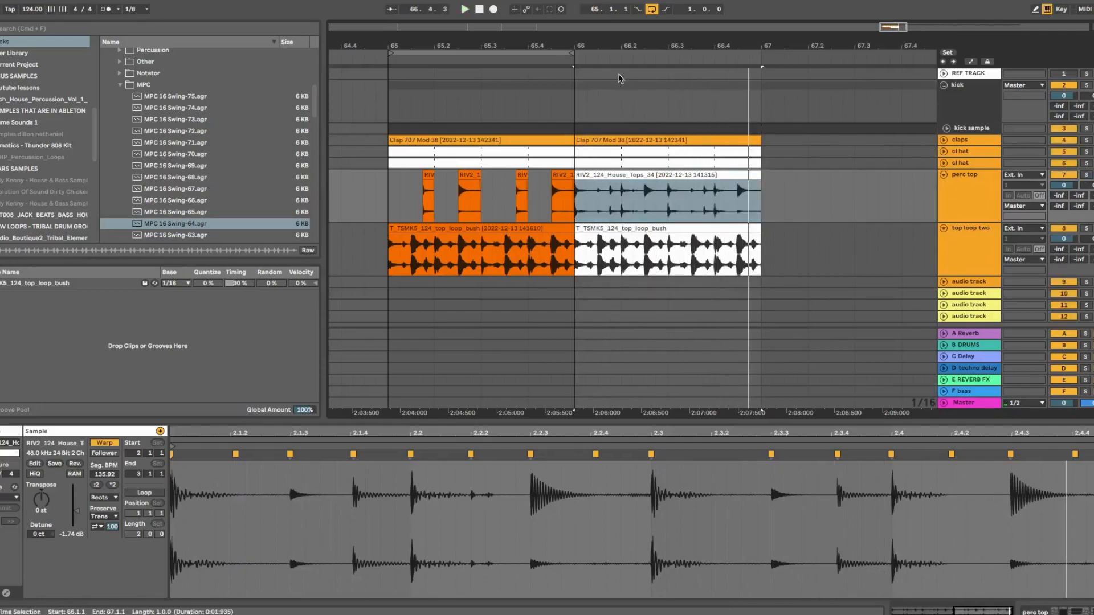
drag(622, 33, 623, 68)
drag(391, 432, 568, 471)
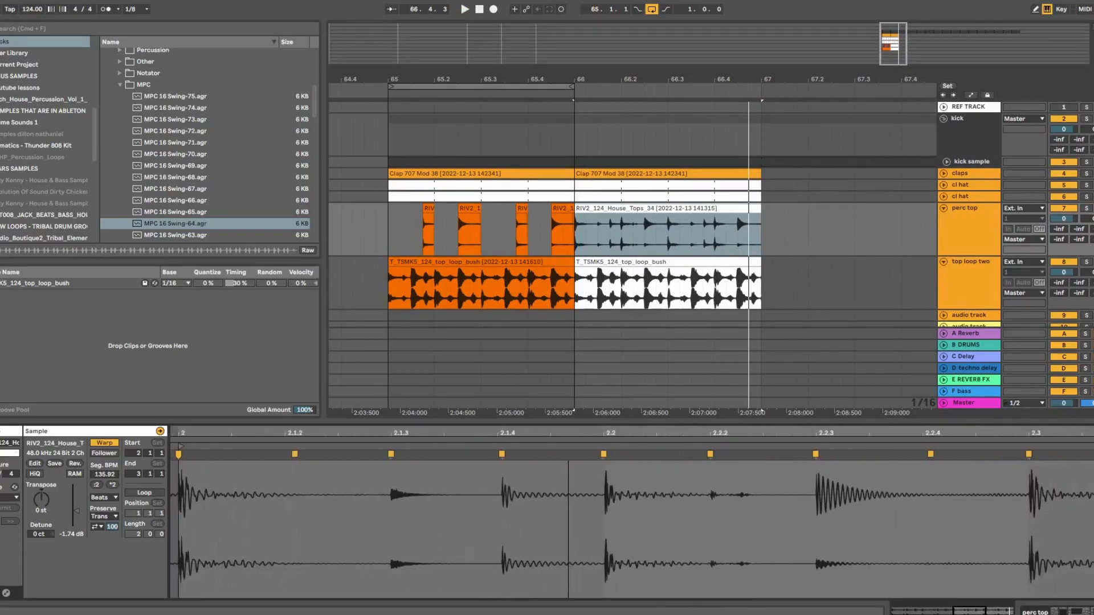
Expand the kick sample track, view its clip and device chain, and zoom into the RIV2 waveform start
click(946, 161)
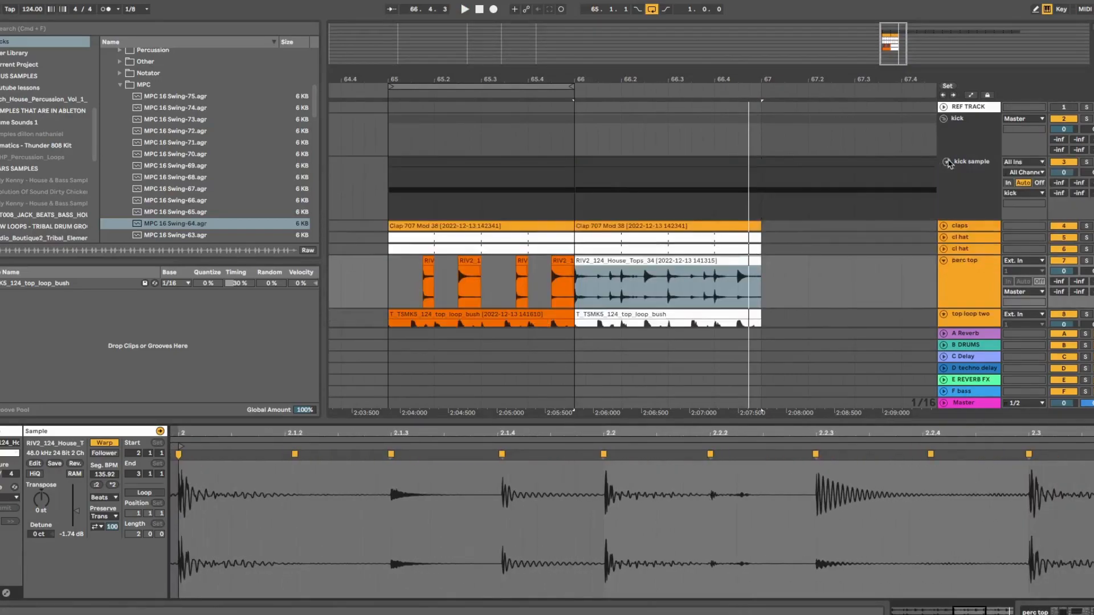
click(673, 165)
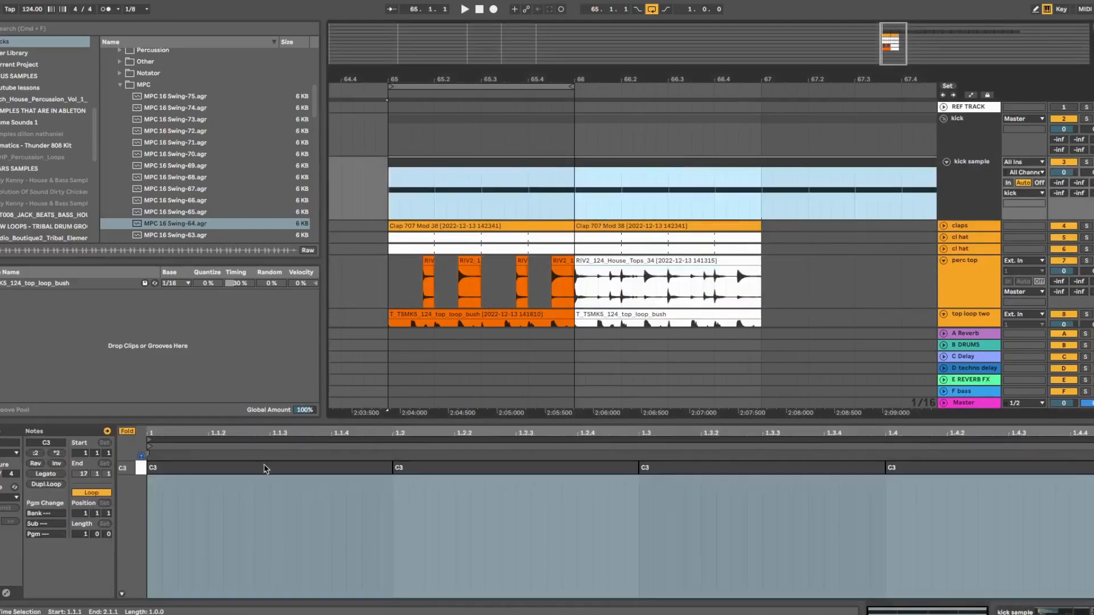
scroll(632, 260, down, 2)
click(635, 211)
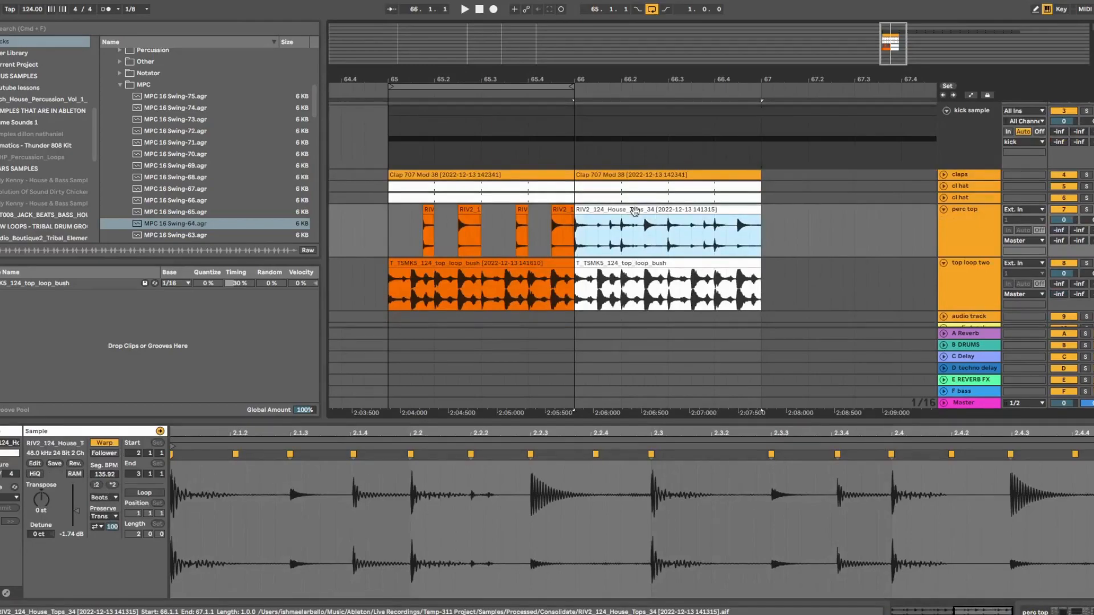
drag(430, 431, 972, 458)
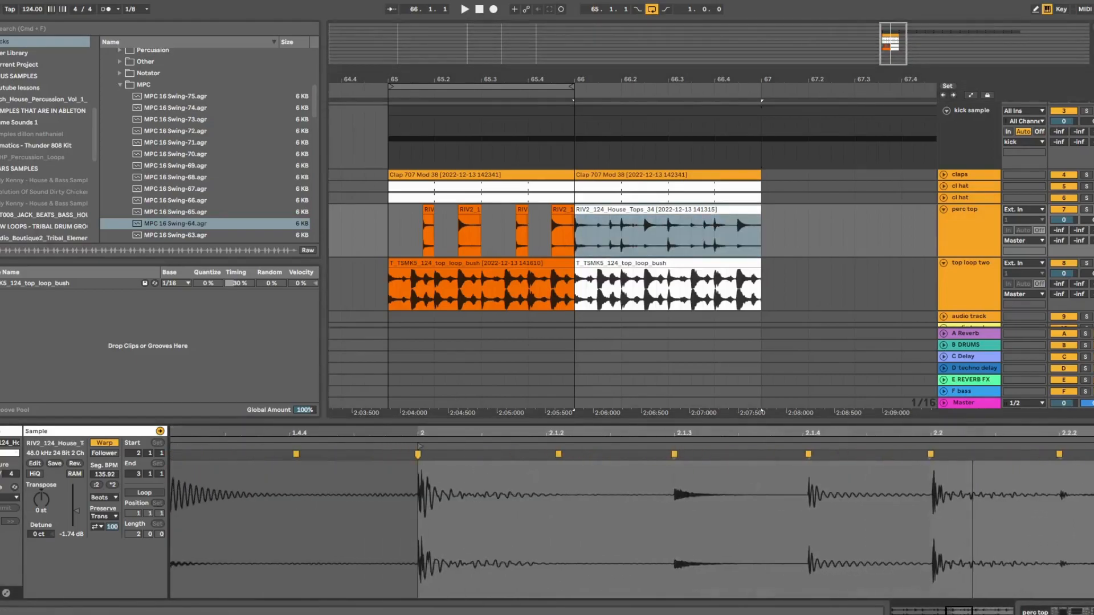
click(981, 106)
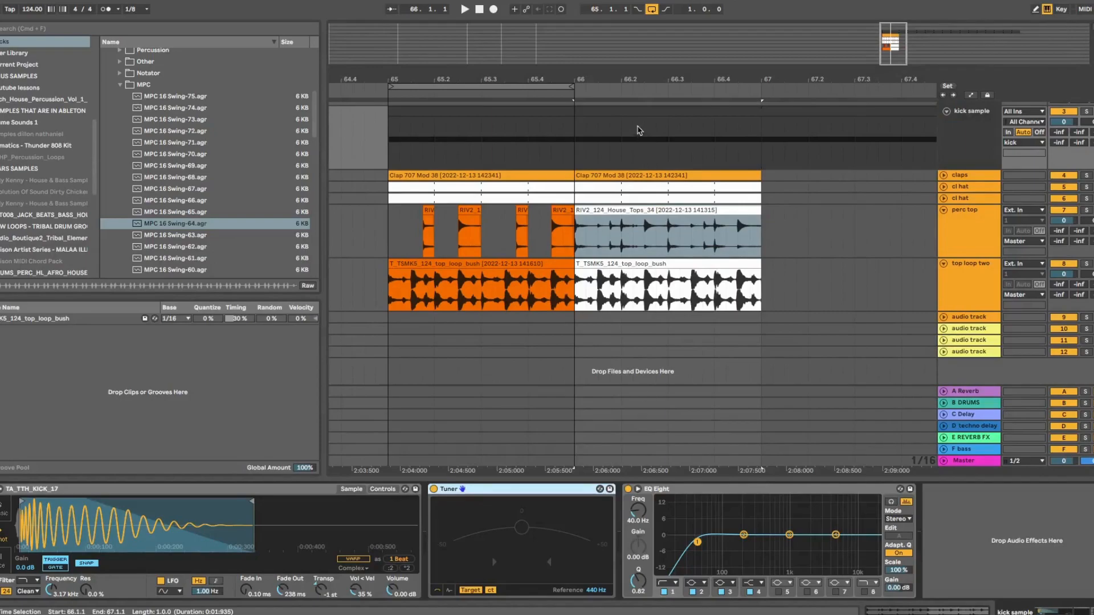
click(634, 112)
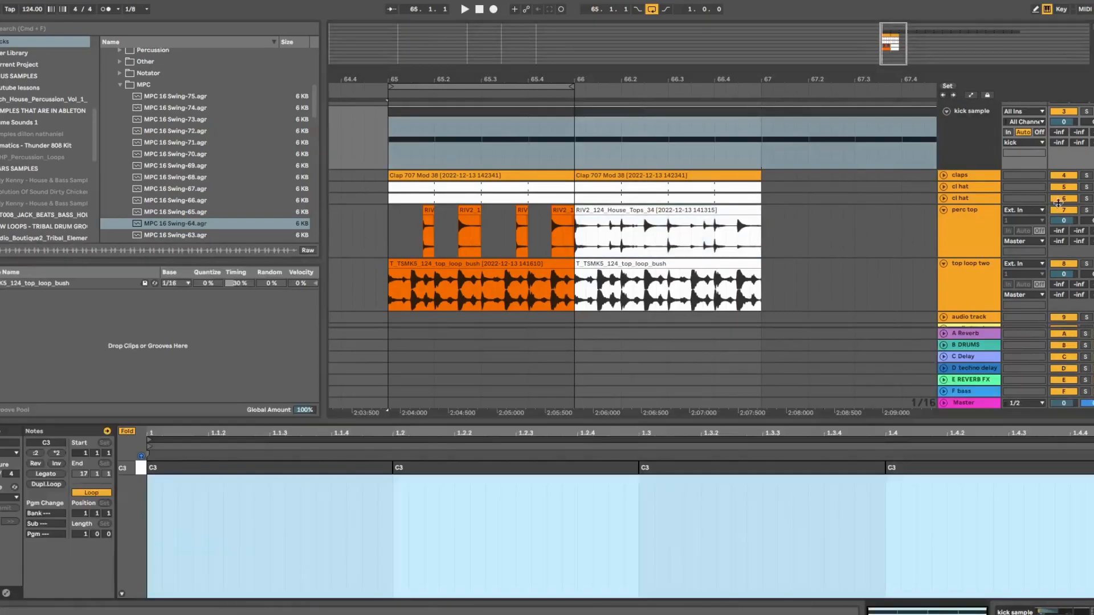
Play the percussion while soloing and unsoloing perc top and kick sample
click(1087, 212)
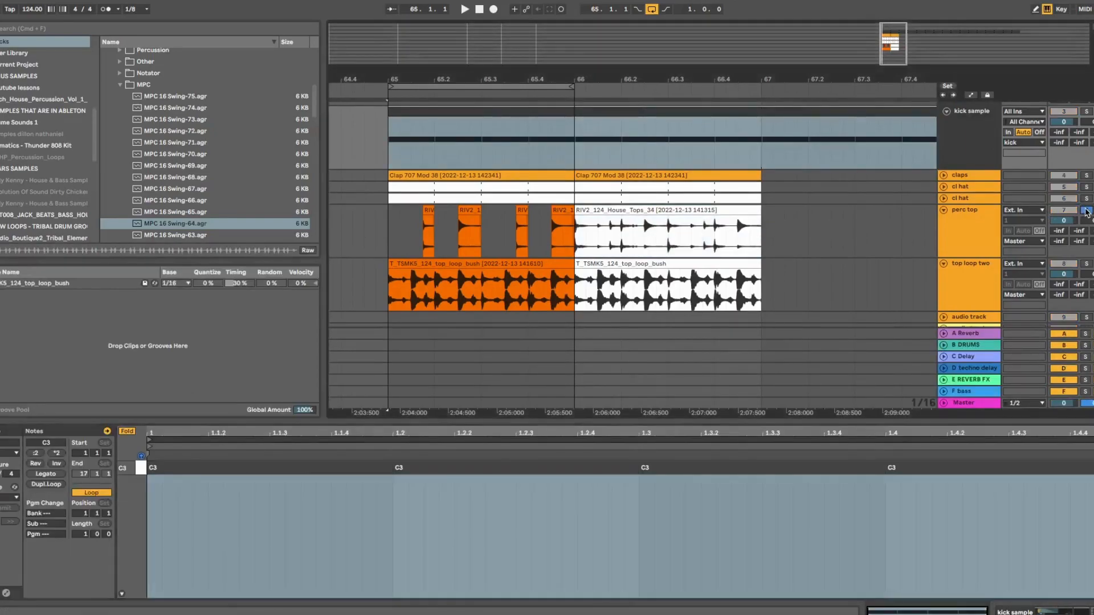
key(space)
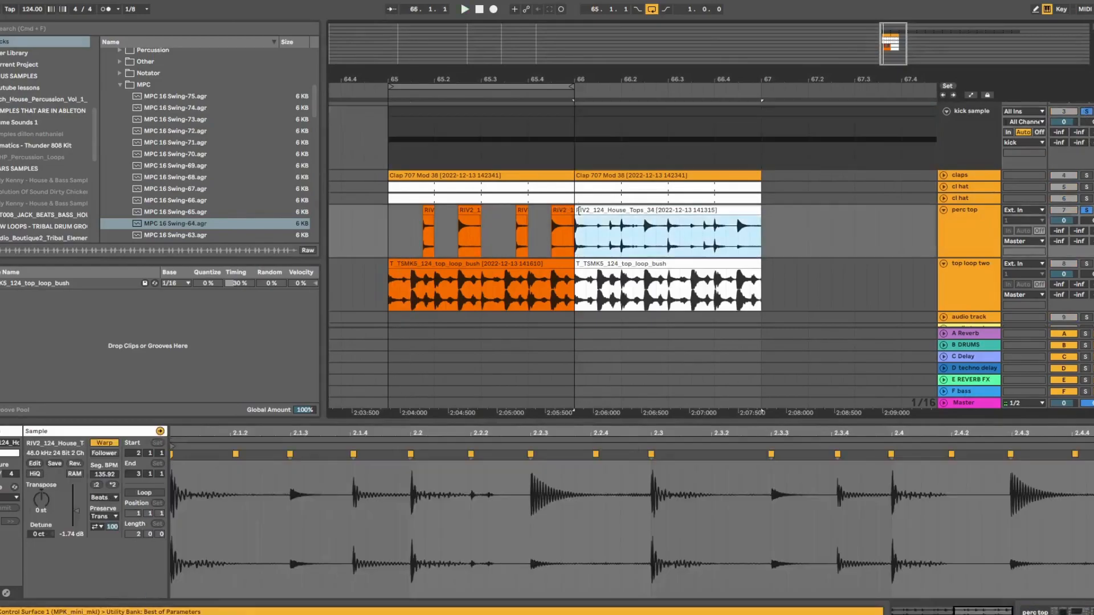
click(578, 210)
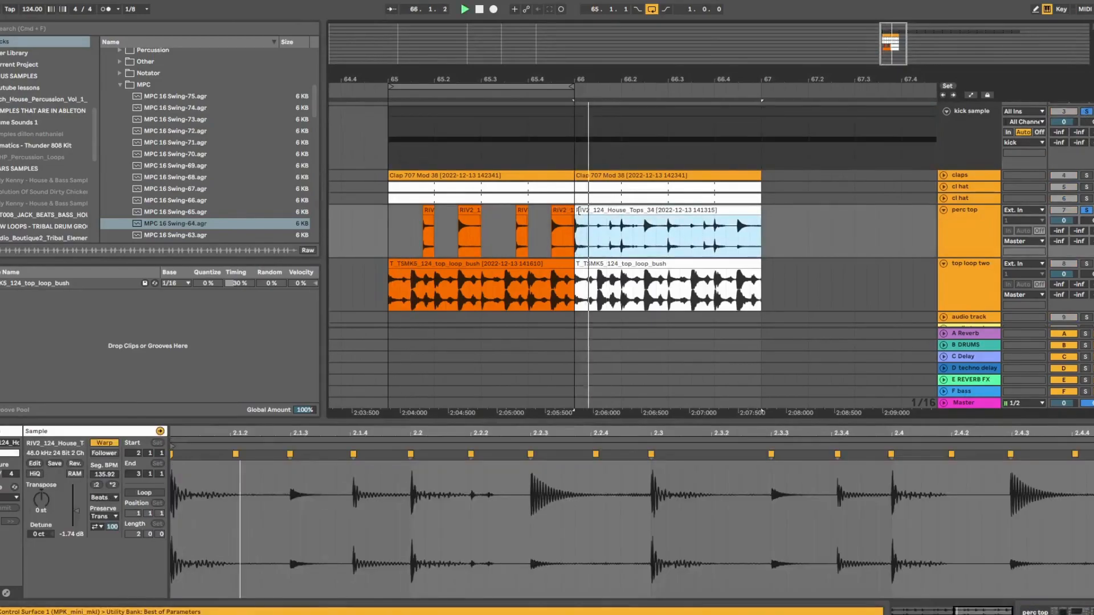
click(1087, 211)
click(1087, 112)
click(1087, 112)
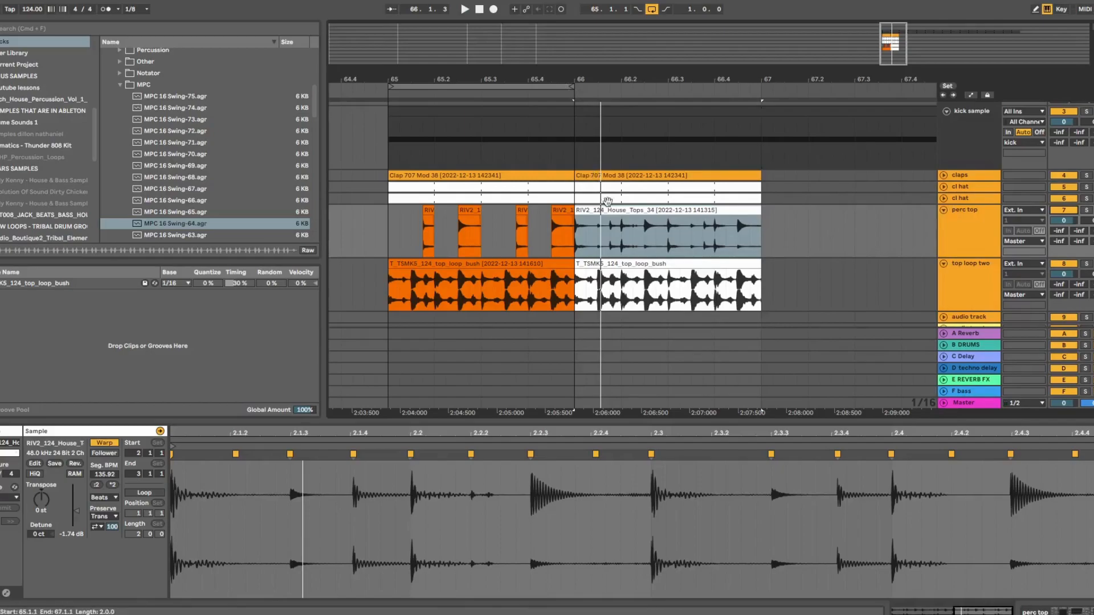
Zoom into the clip waveform and zoom the arrangement in on bar 65 with bar 66 visible
drag(482, 434, 577, 470)
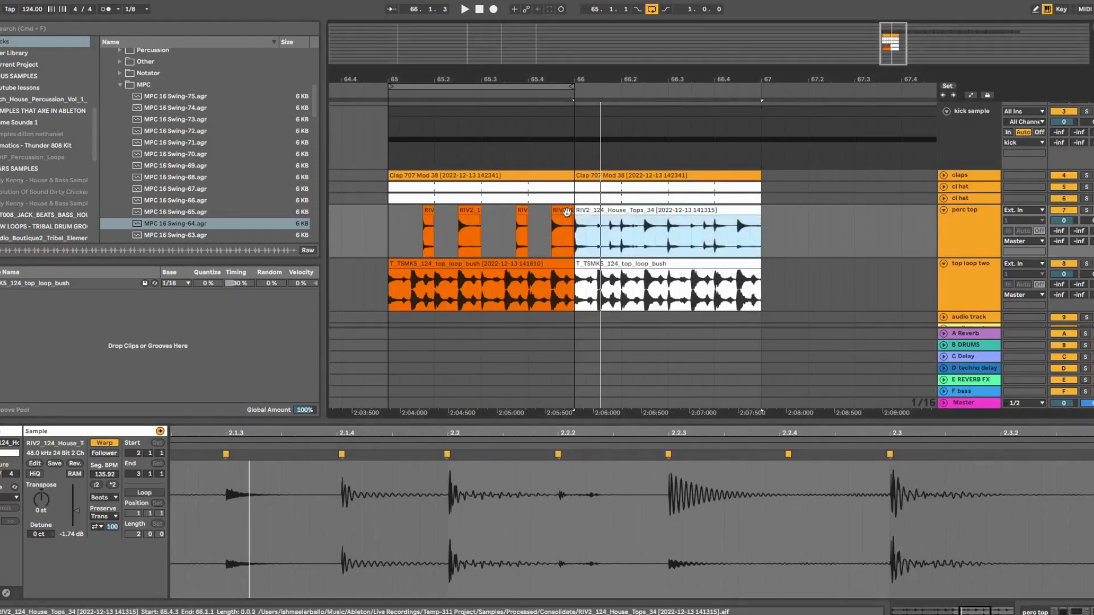
click(411, 111)
drag(419, 79, 419, 120)
drag(471, 91, 441, 78)
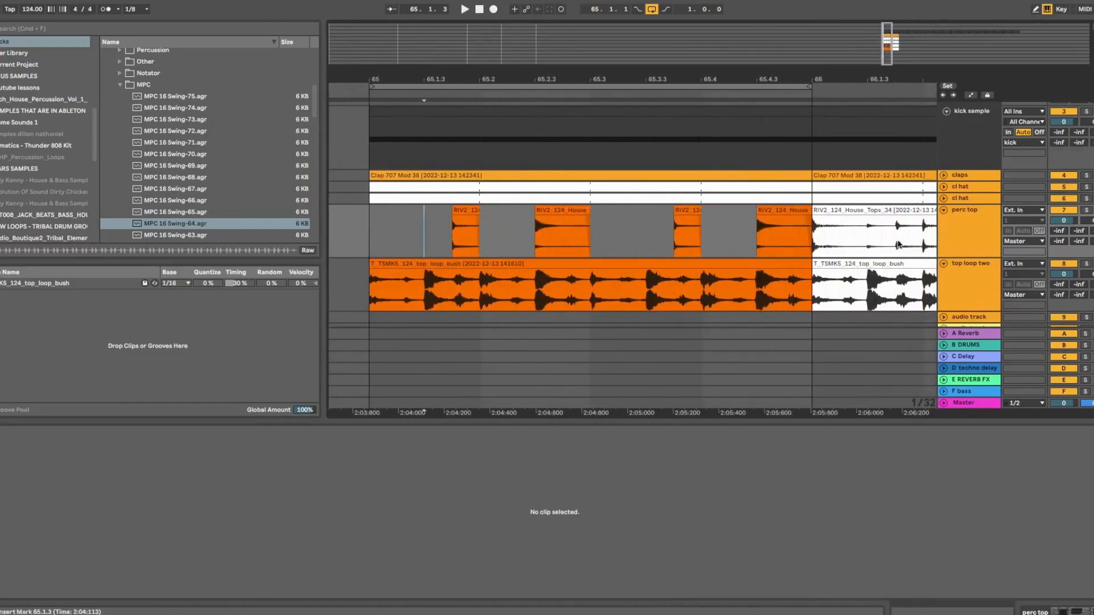
Load a Tuner after EQ Eight on perc top via a 'tuner' browser search, then solo perc top
click(950, 234)
double_click(950, 235)
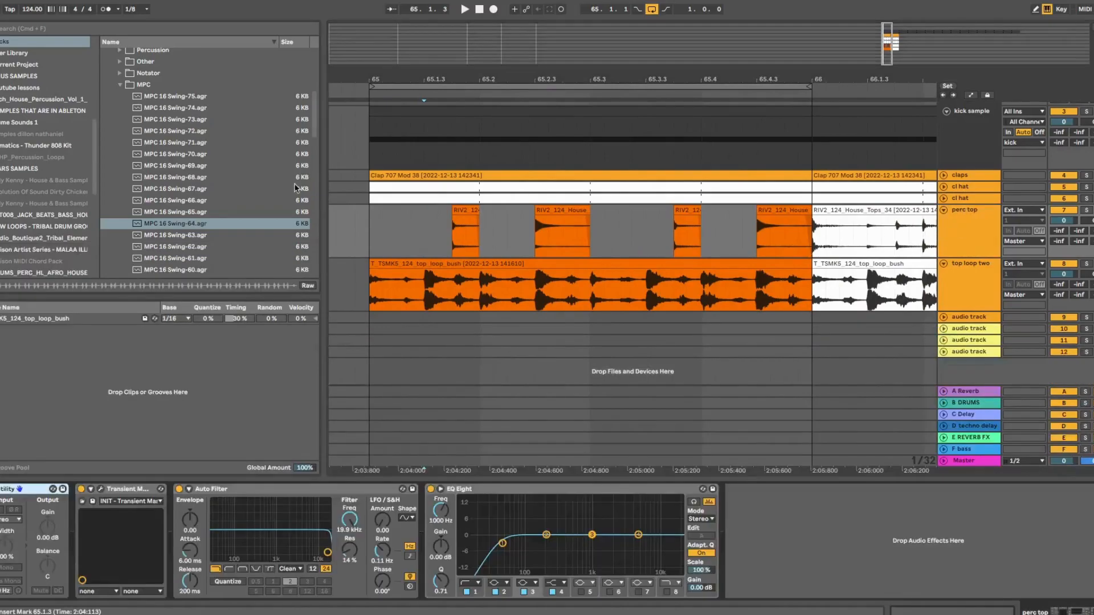
scroll(10, 161, up, 5)
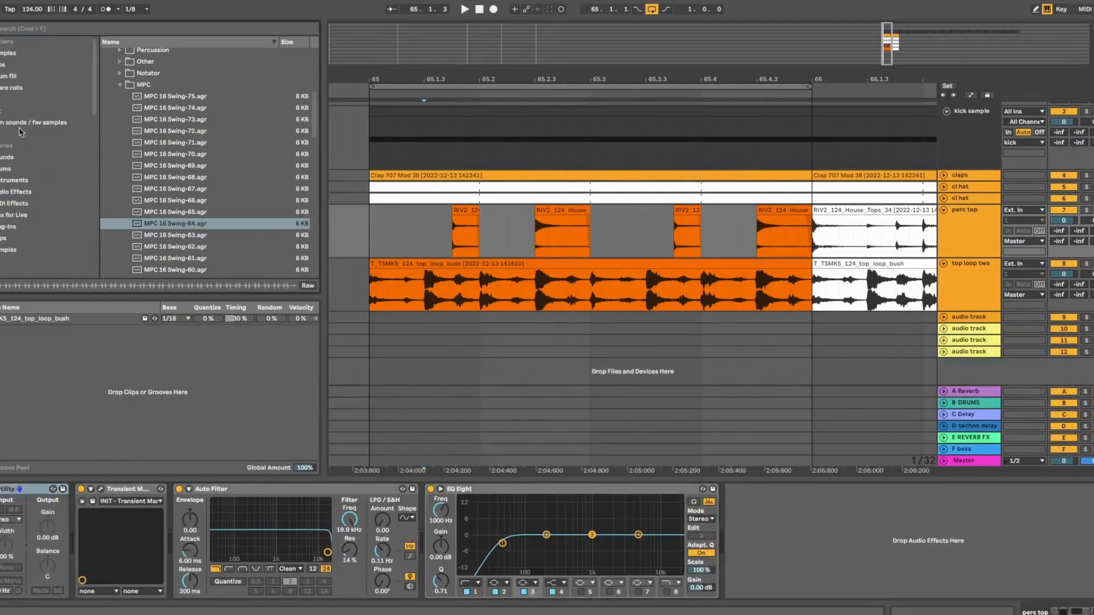
click(10, 27)
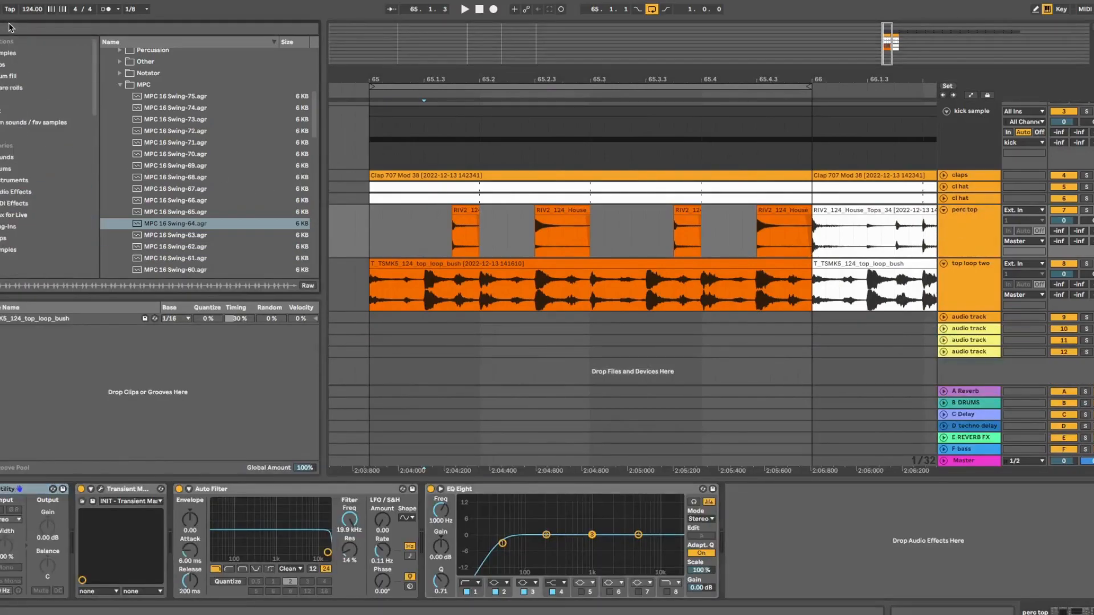
text(tune)
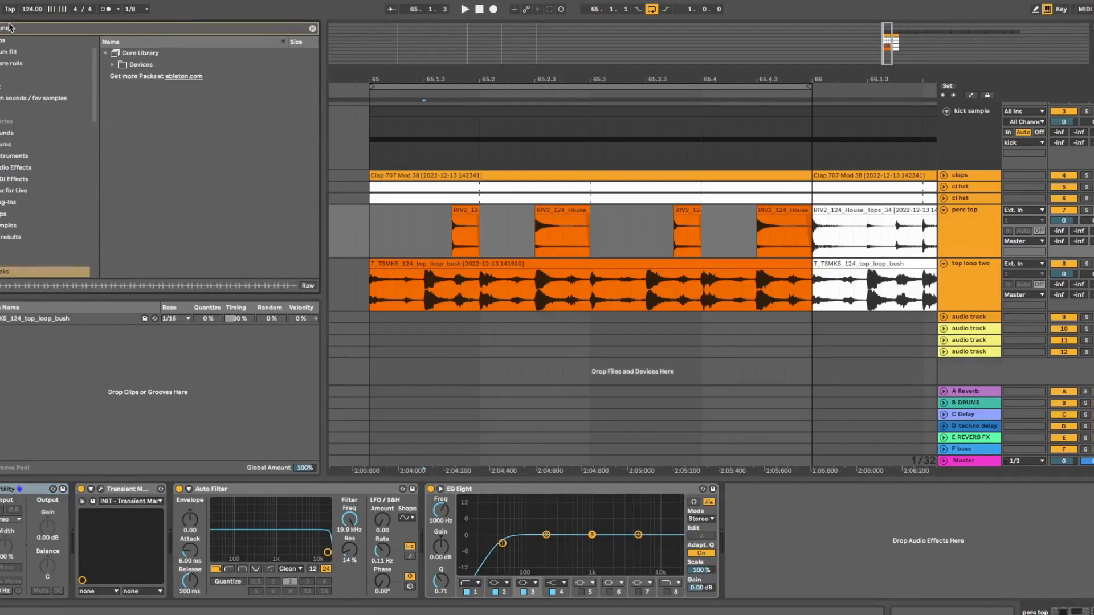
text(r)
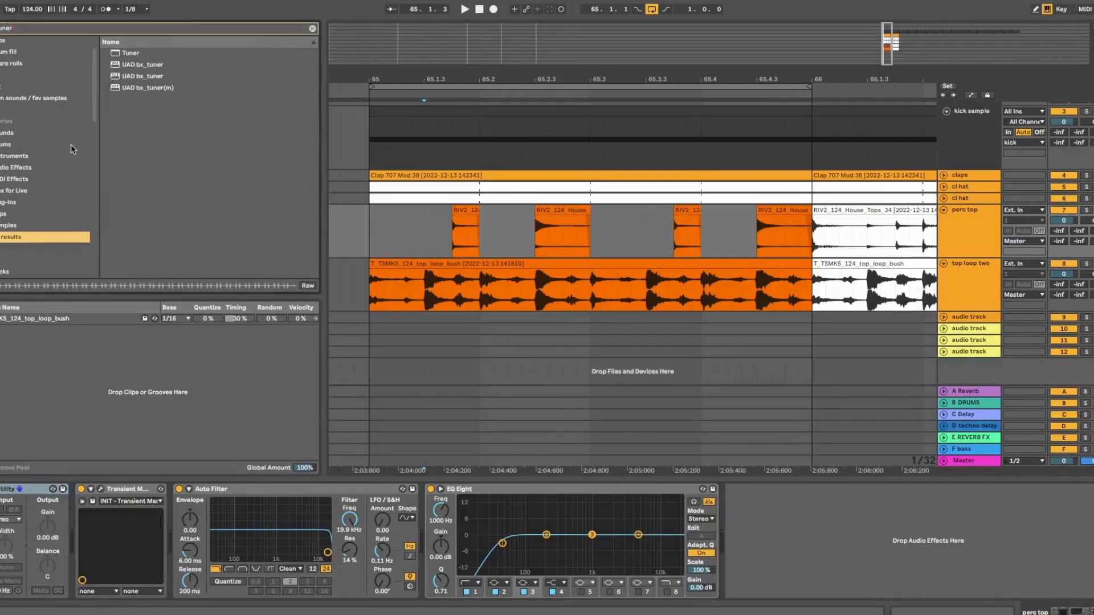
click(118, 54)
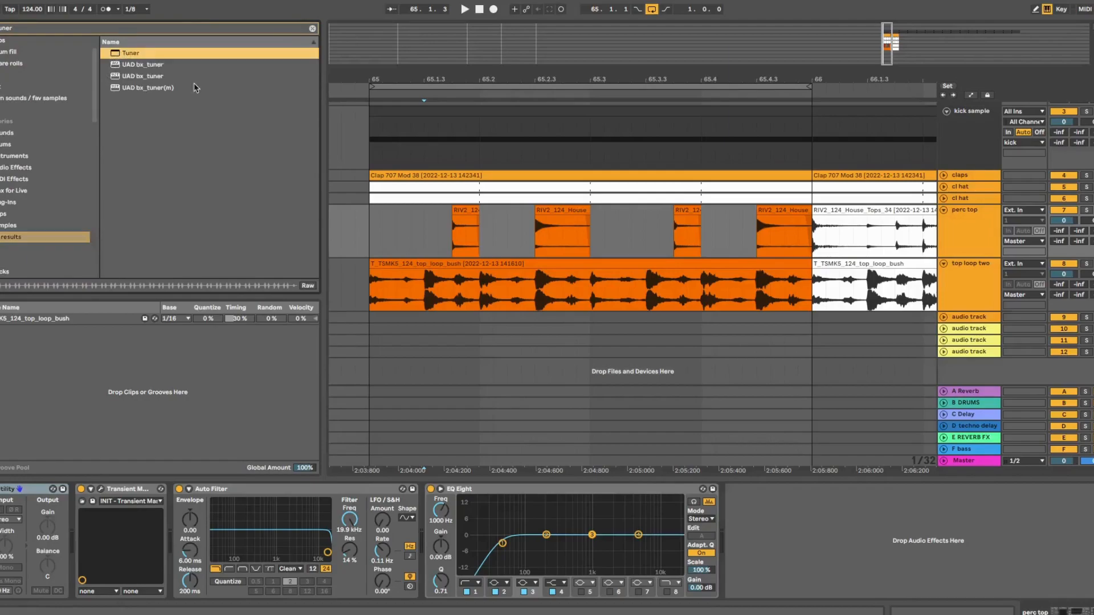
key(Return)
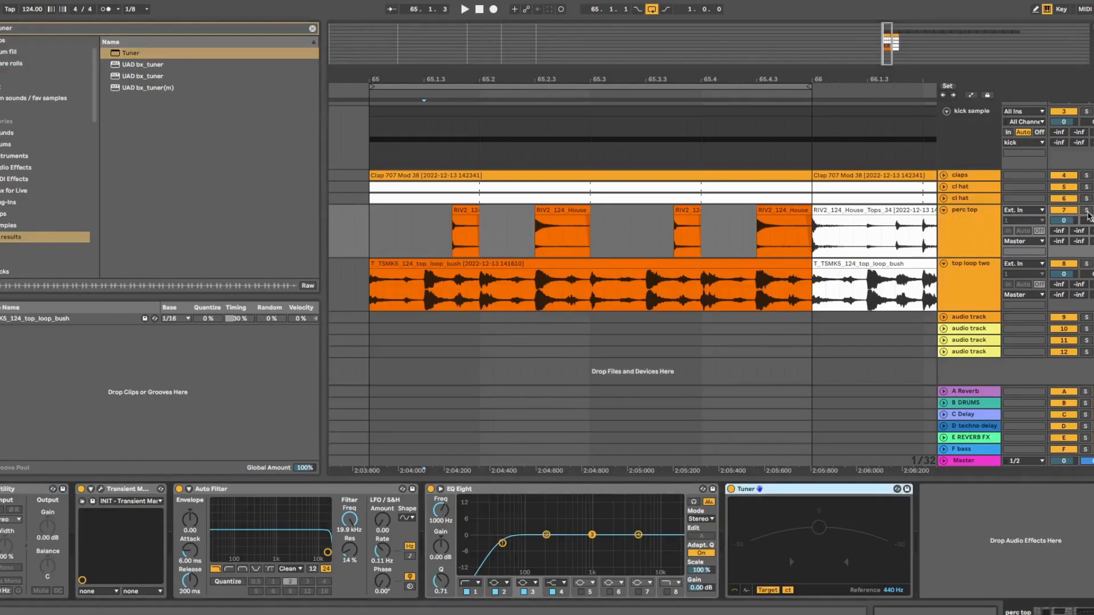
click(1087, 211)
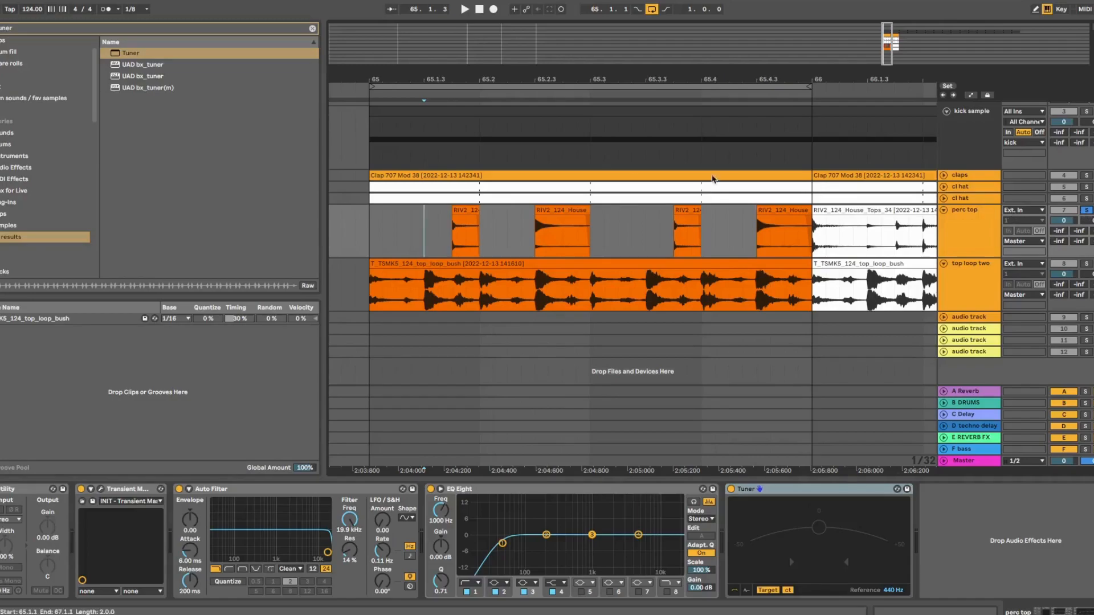
Play perc top and enable EQ Eight's band 8 low-pass, cutting near 435 Hz
click(974, 220)
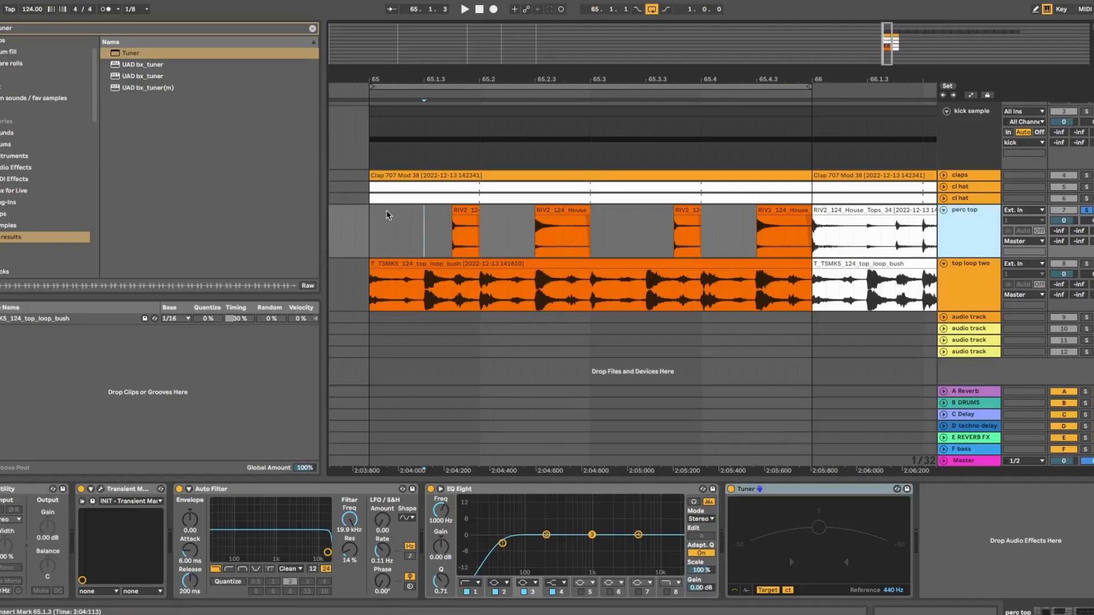
key(space)
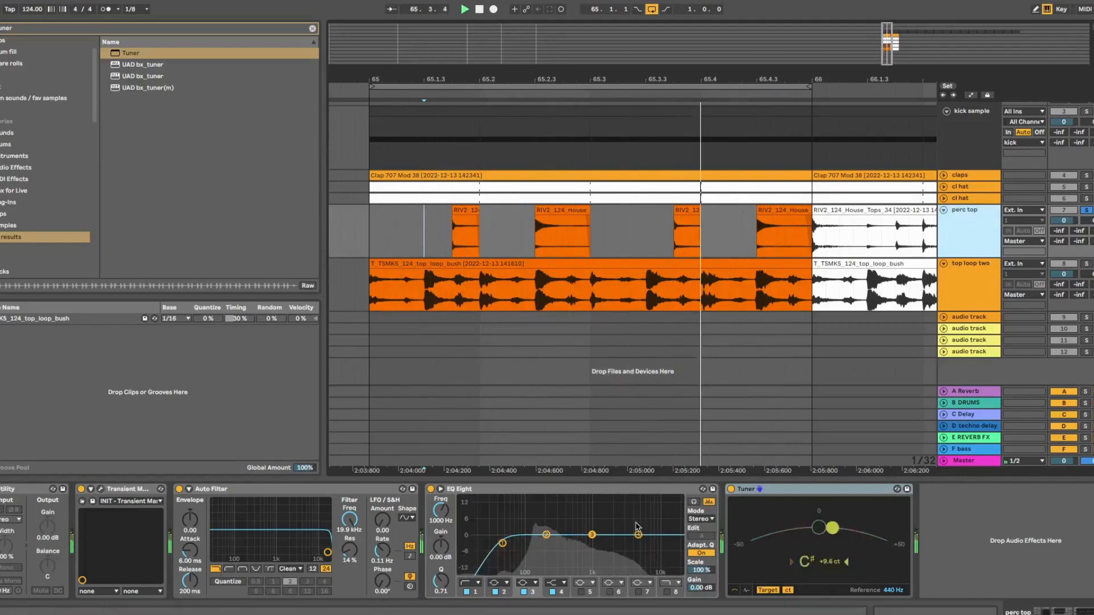
click(666, 591)
drag(675, 543, 568, 543)
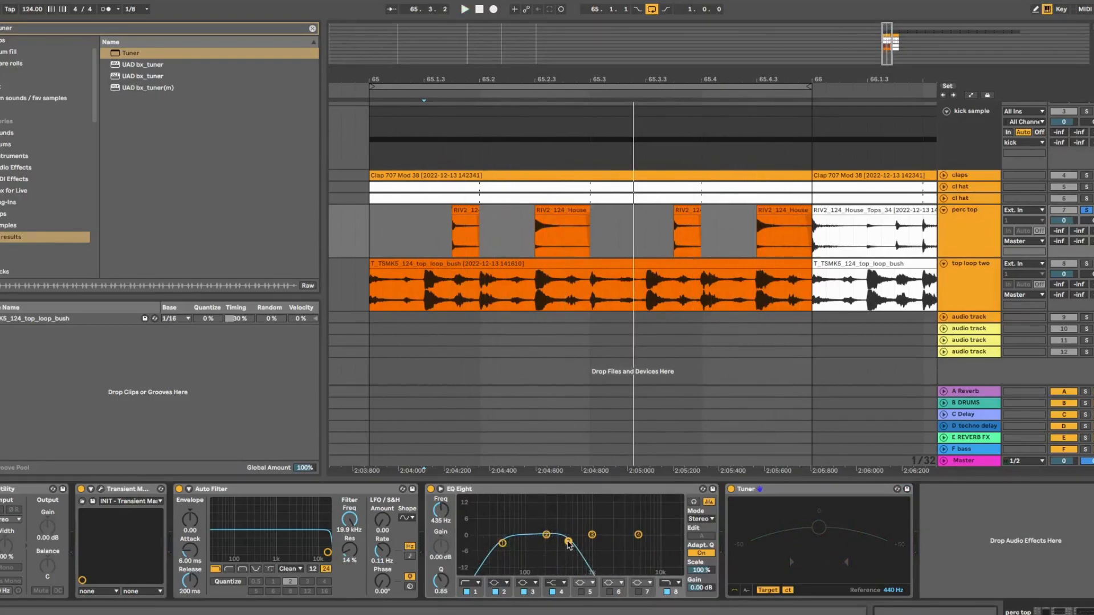
Nudge the low-pass cutoff to about 505 Hz and play the loop with the Tuner in focus
mouse_move(568, 543)
mouse_down()
mouse_move(651, 542)
mouse_move(573, 542)
mouse_up()
click(796, 494)
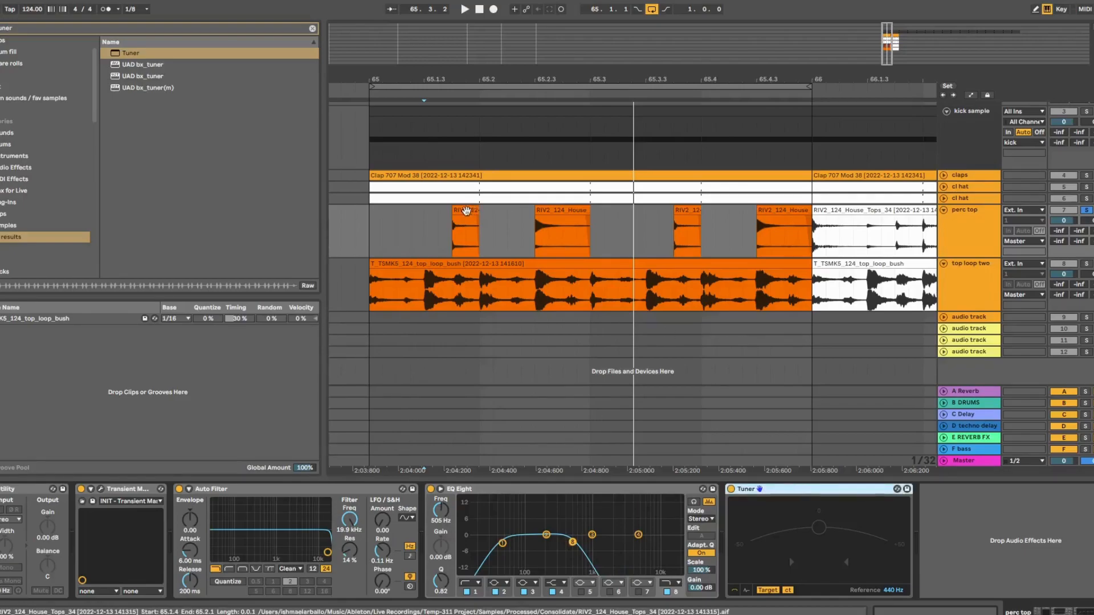
key(space)
key(space)
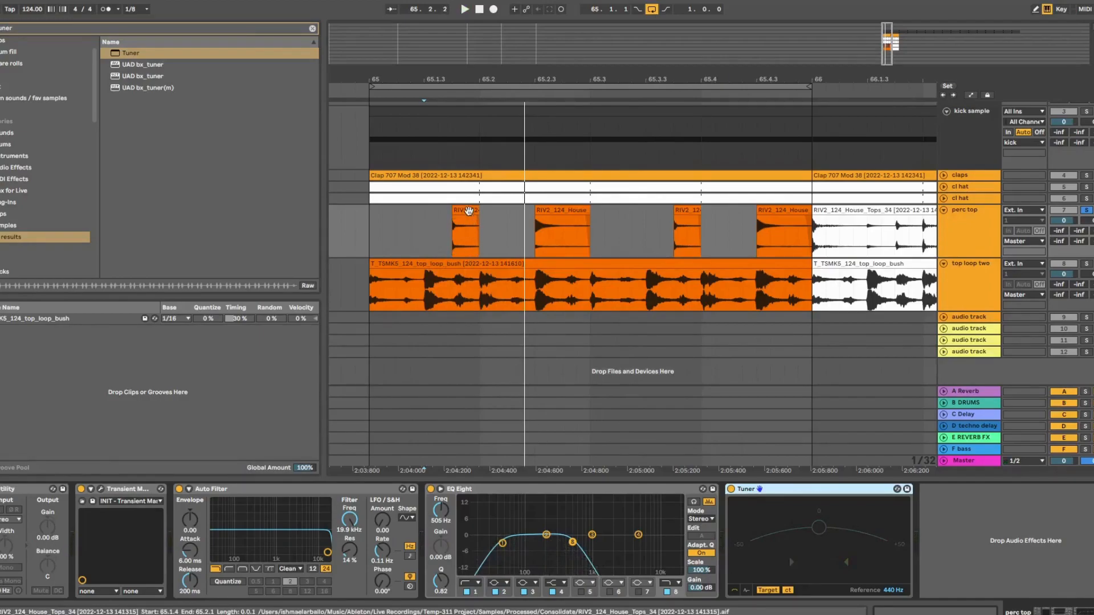
Raise the first RIV2 clip's Transpose and play perc top to check it against the Tuner
click(469, 211)
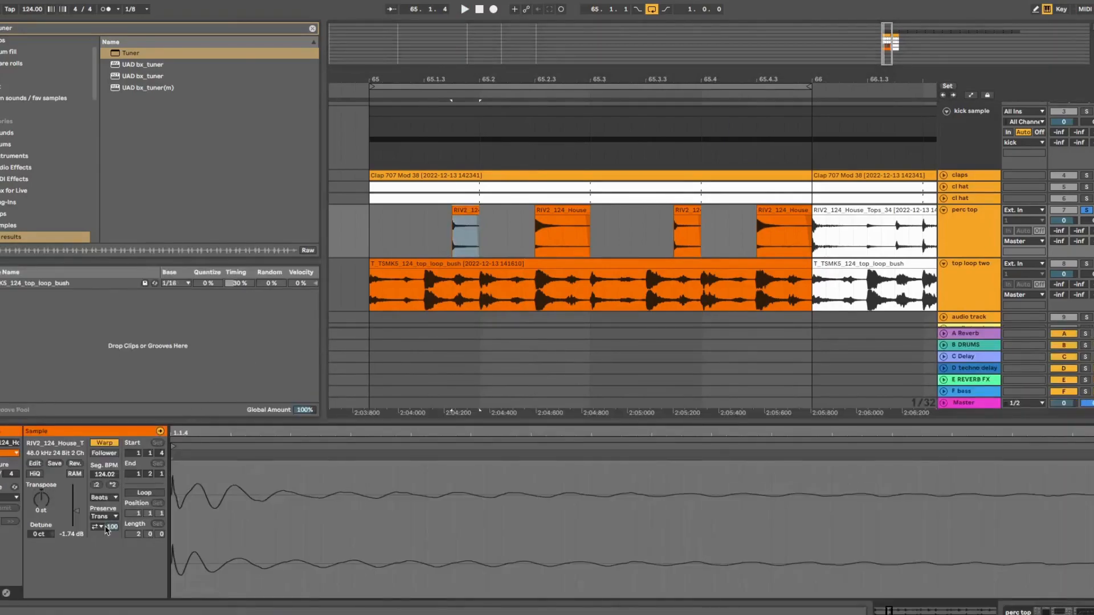
drag(43, 504, 43, 497)
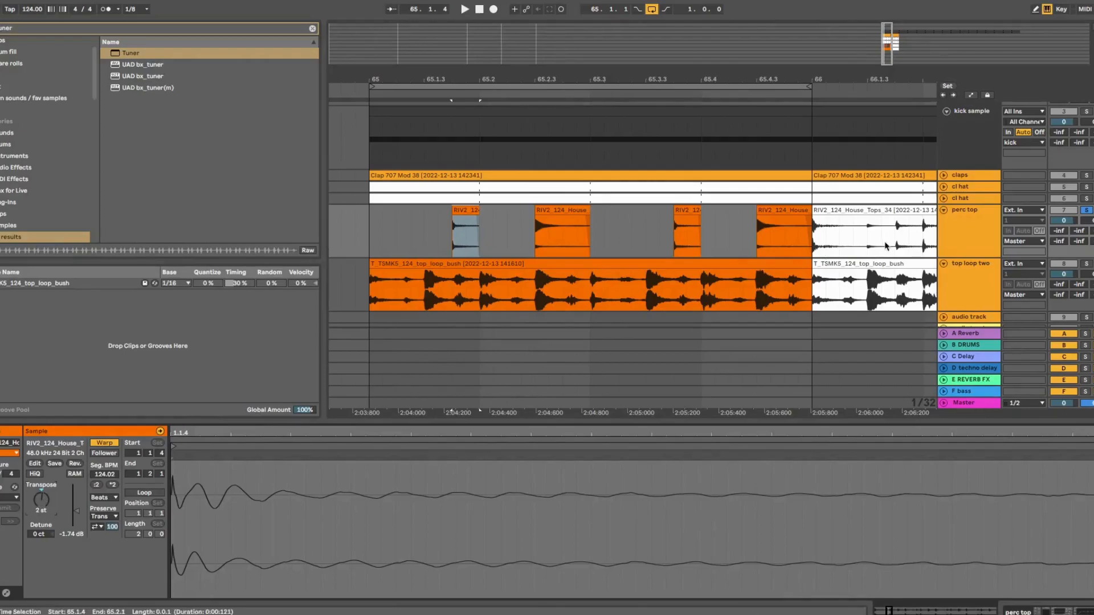
double_click(954, 221)
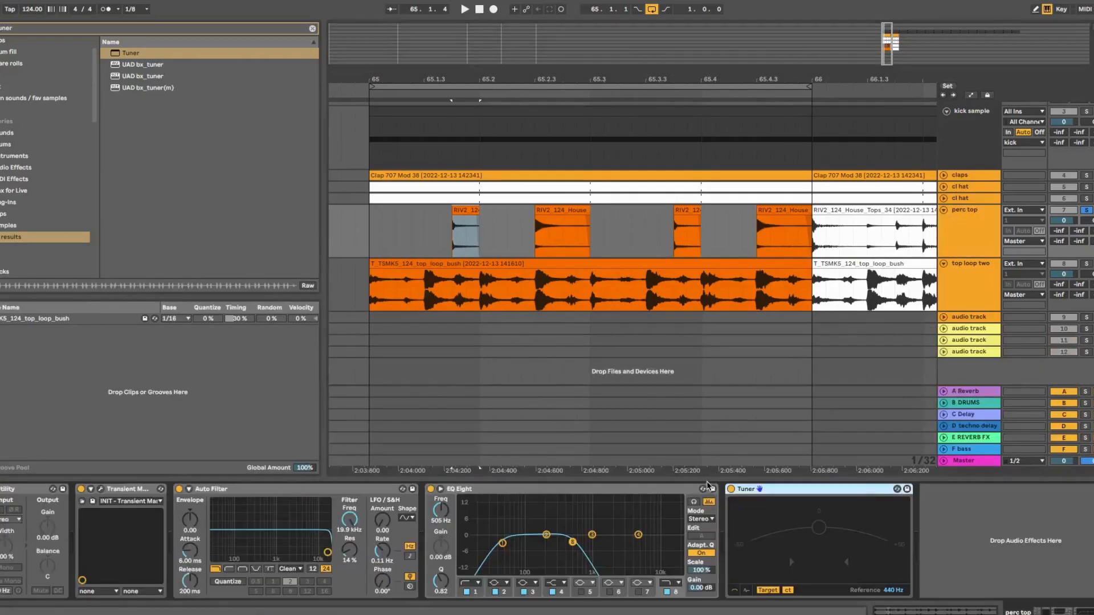
key(space)
Settle the first RIV2 clip's transpose at 4 st, checking the Tuner in the device view
click(464, 227)
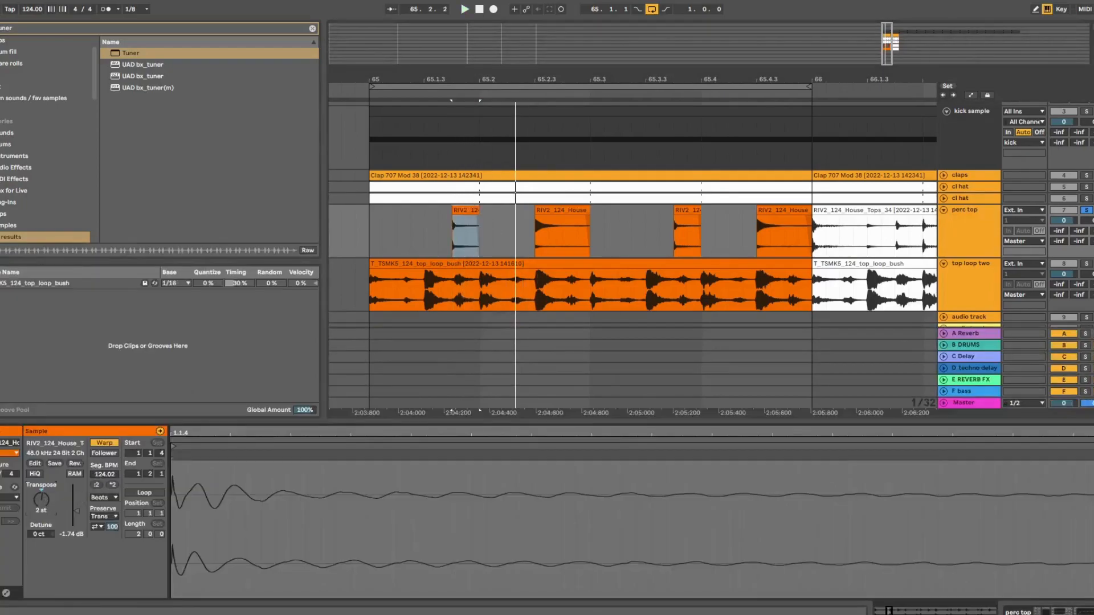
click(974, 244)
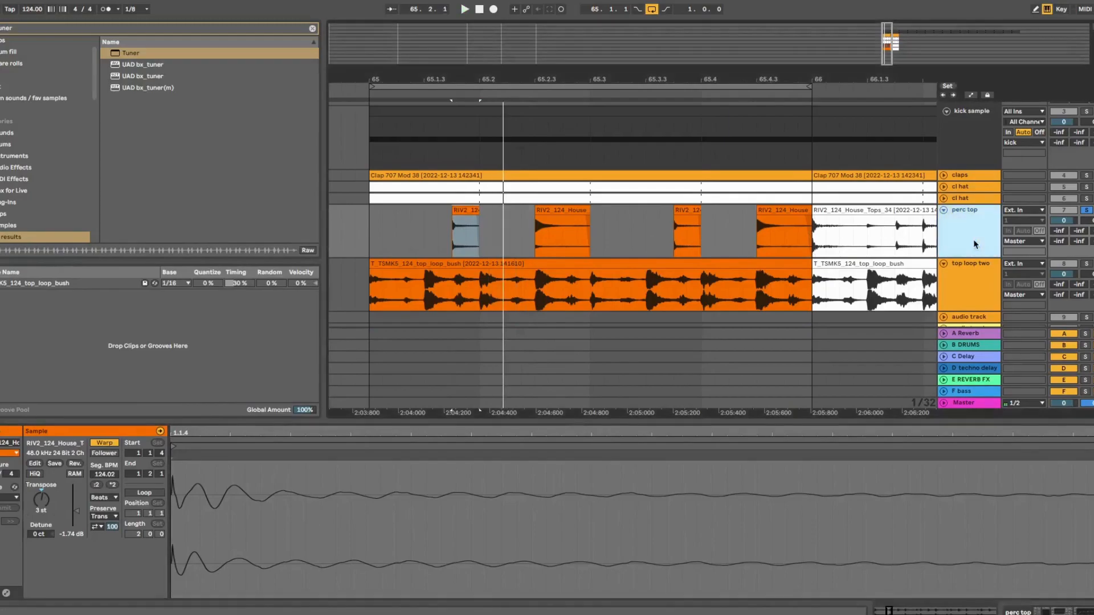
click(467, 228)
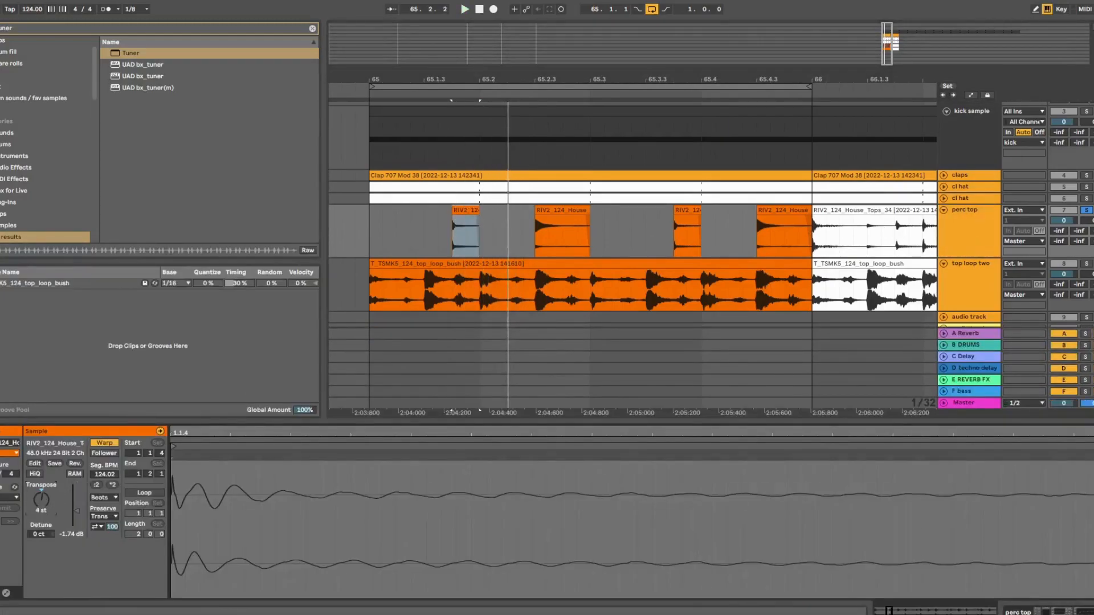
key(shift+Tab)
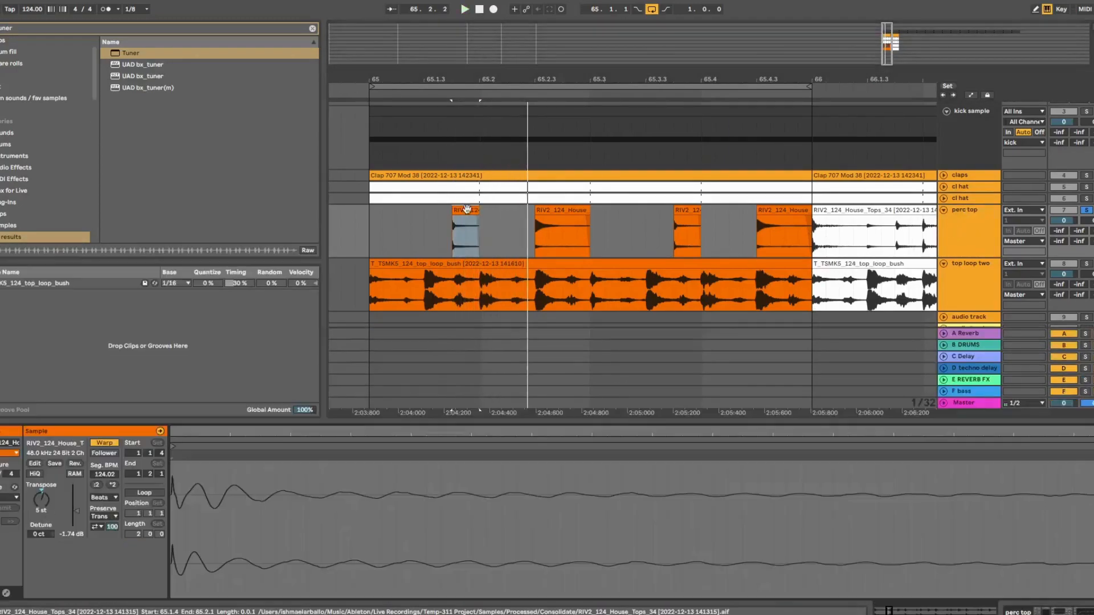
key(shift+Tab)
drag(41, 499, 41, 505)
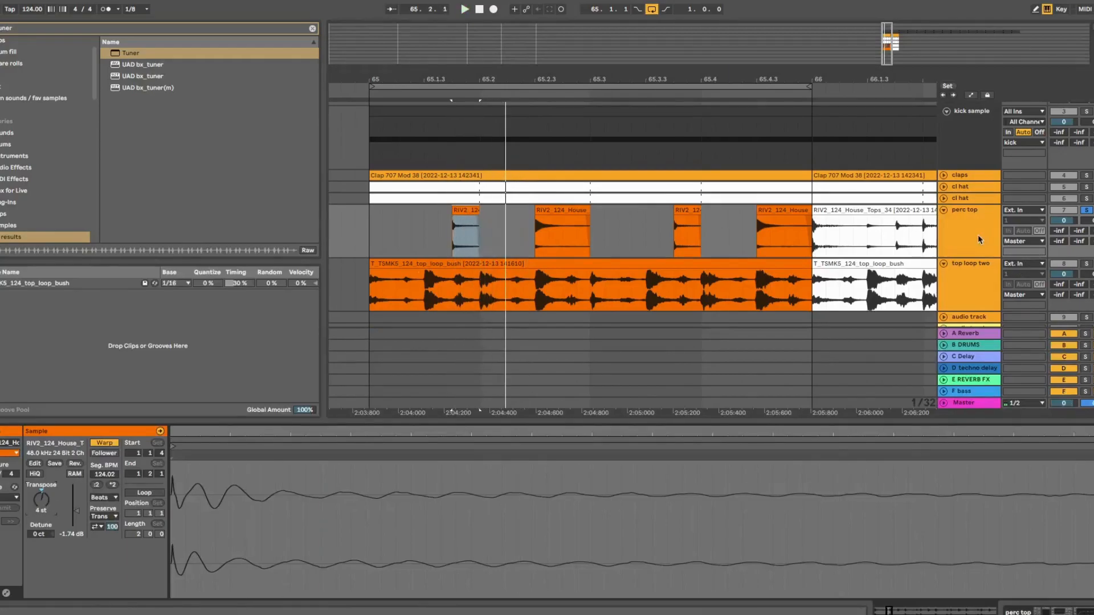
key(shift+Tab)
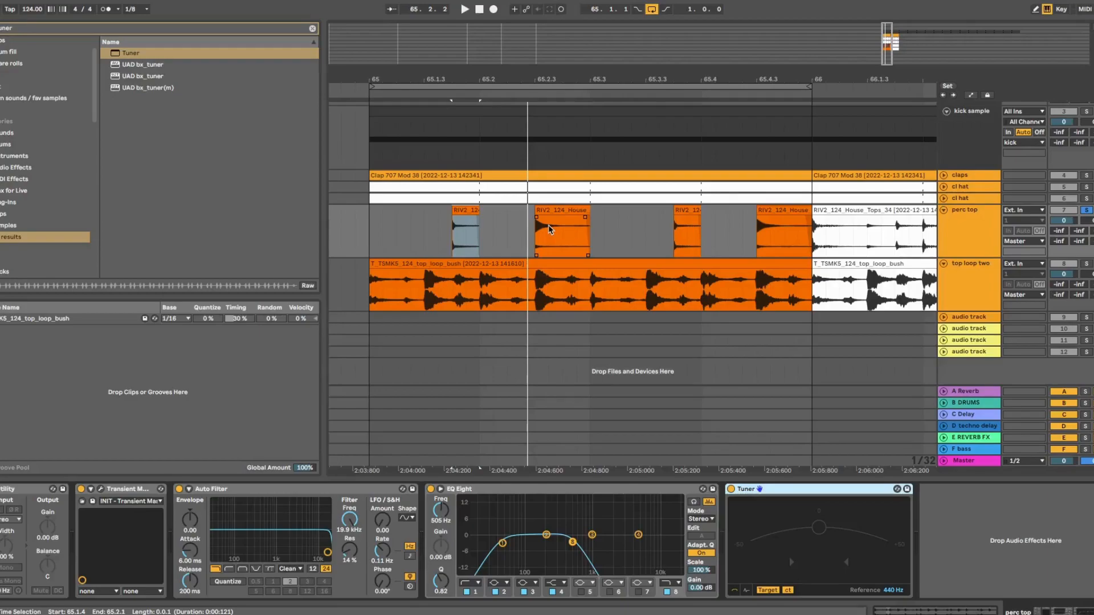
Reset the RIV2 clip's transpose to 0 semitones and fold the perc top track
double_click(456, 229)
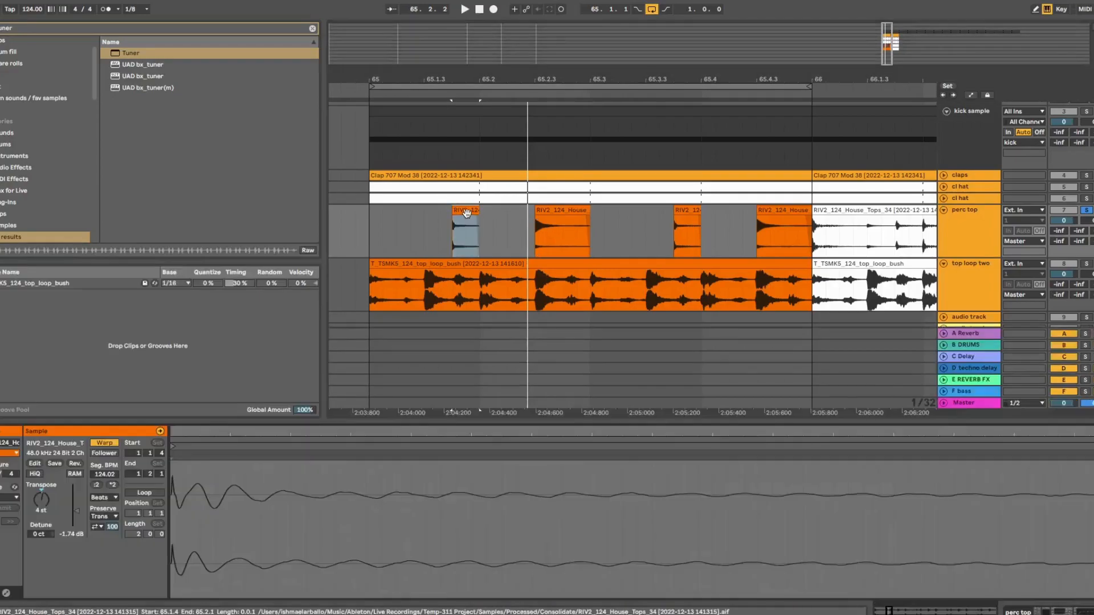
double_click(39, 501)
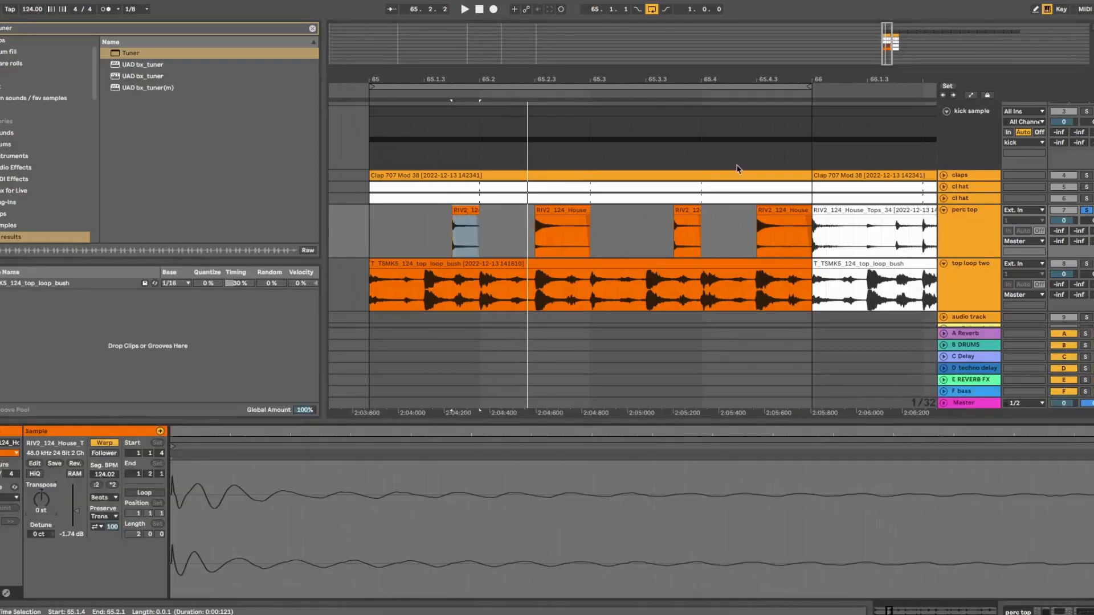
click(943, 210)
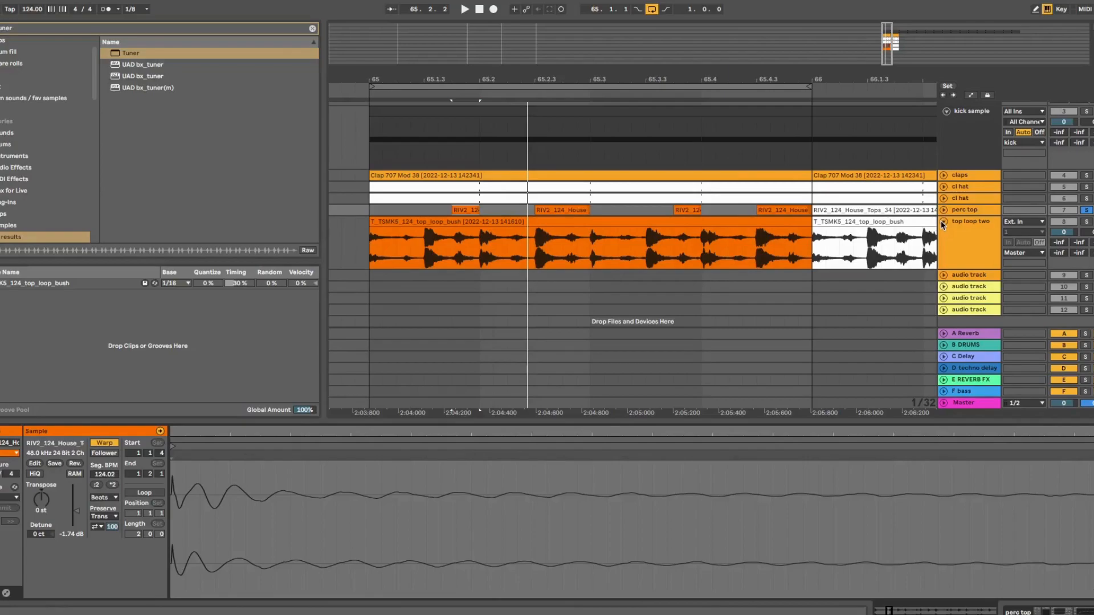
Unsolo perc top, start playback and set the loop brace on bar 65
drag(719, 79, 677, 40)
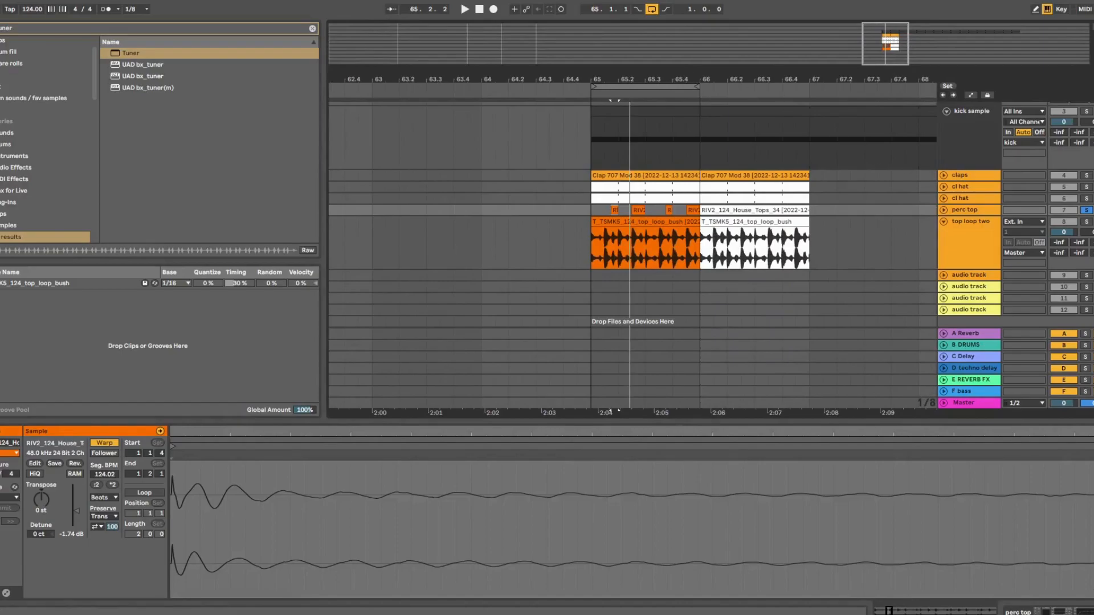
click(1086, 210)
key(space)
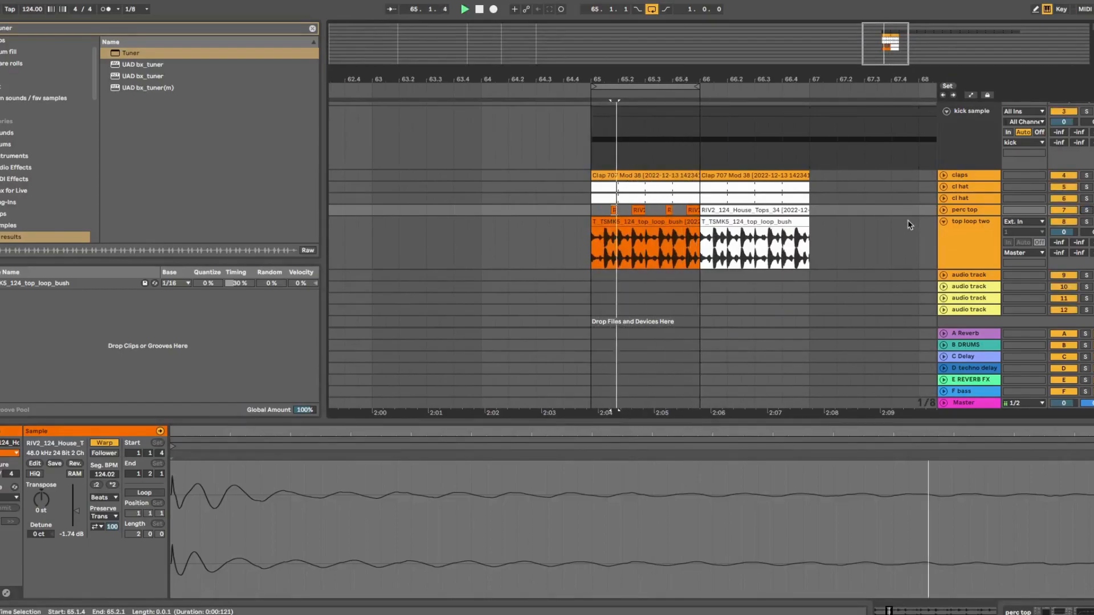
drag(658, 82, 751, 97)
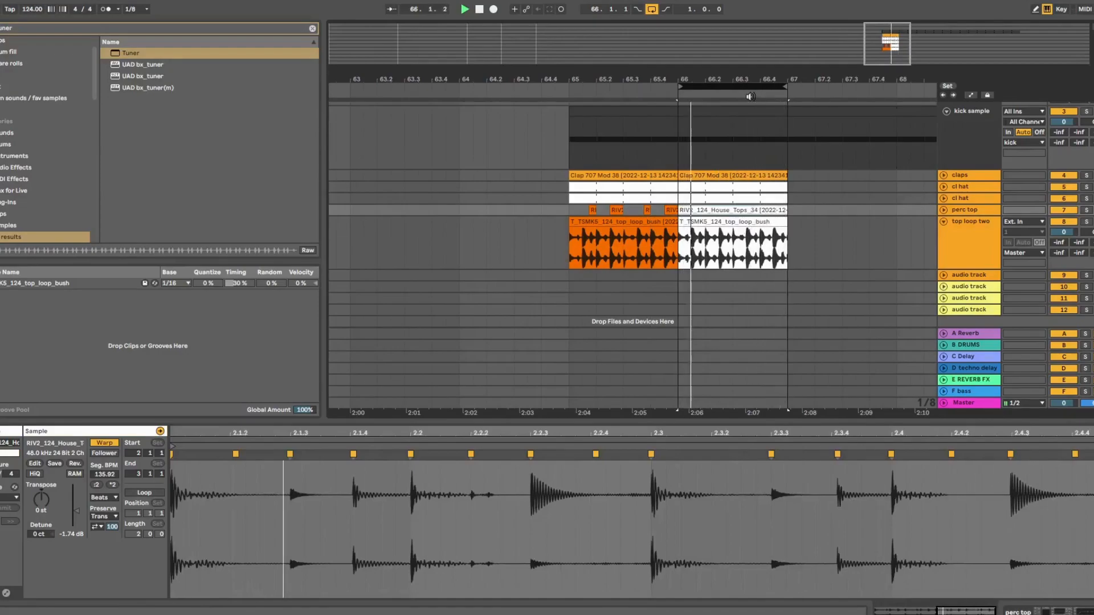
drag(749, 85, 650, 87)
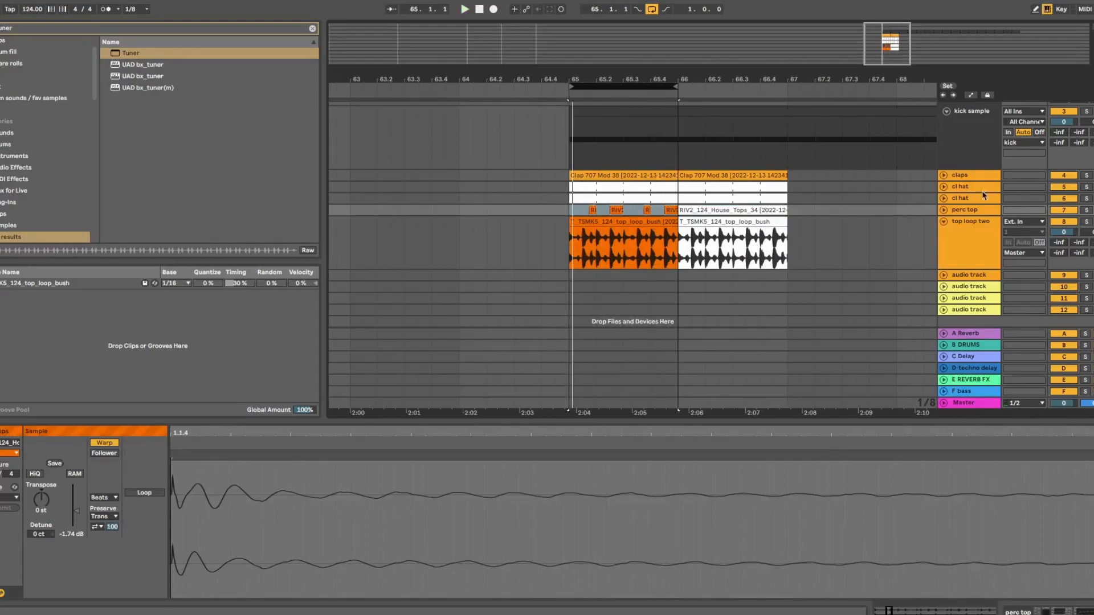
Expand perc top, clear the time selection and zoom in around bar 65
click(943, 210)
click(605, 143)
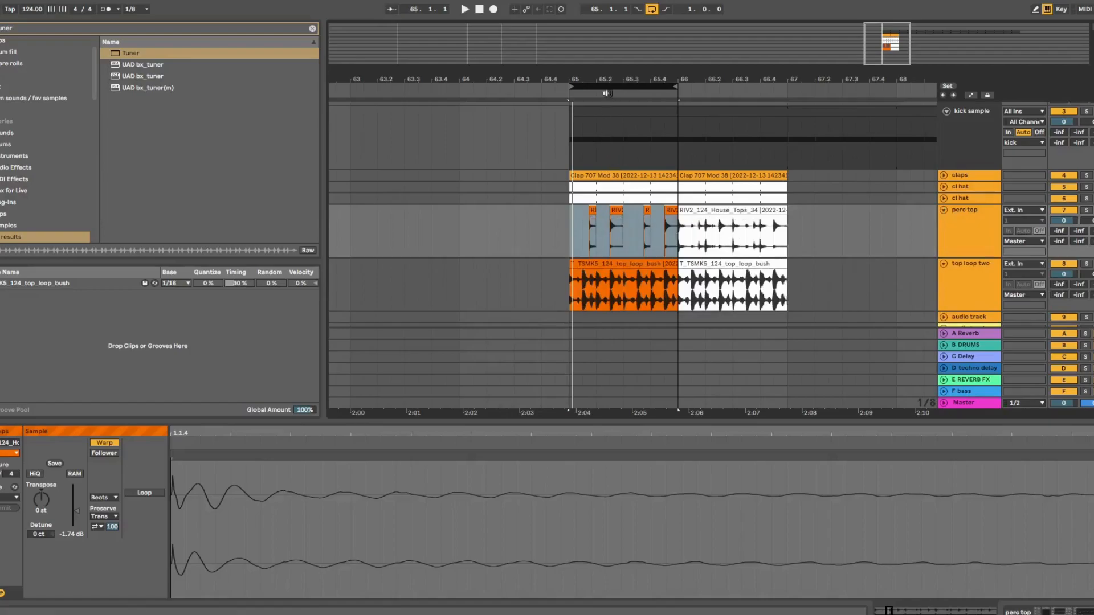
key(plus)
key(plus)
key(plus)
Zoom into the first RIV2 clip on perc top and rough out its end point
drag(604, 79, 804, 115)
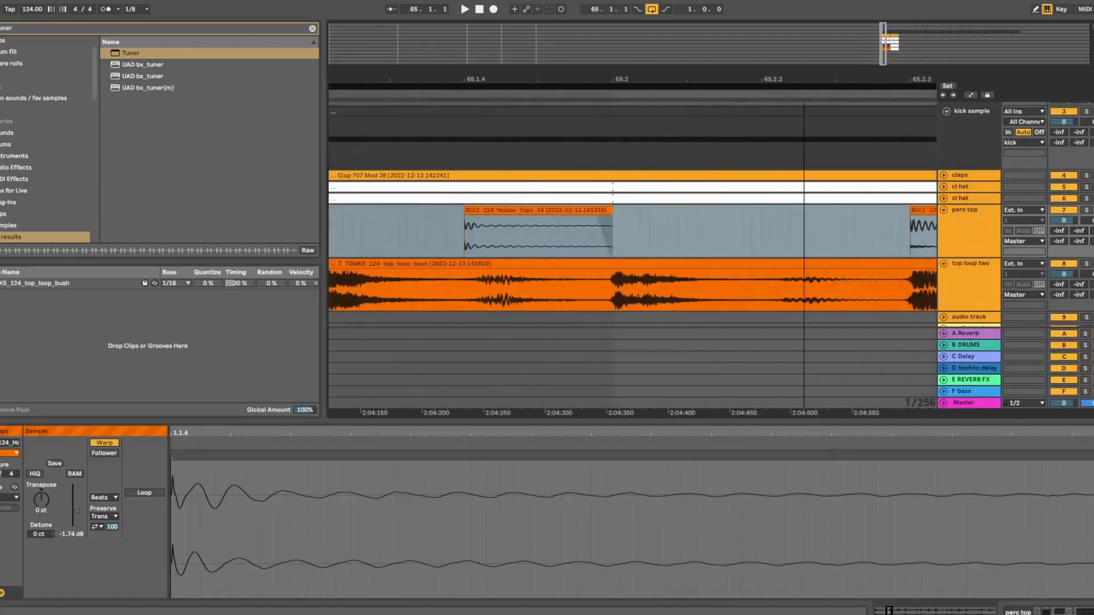
click(594, 213)
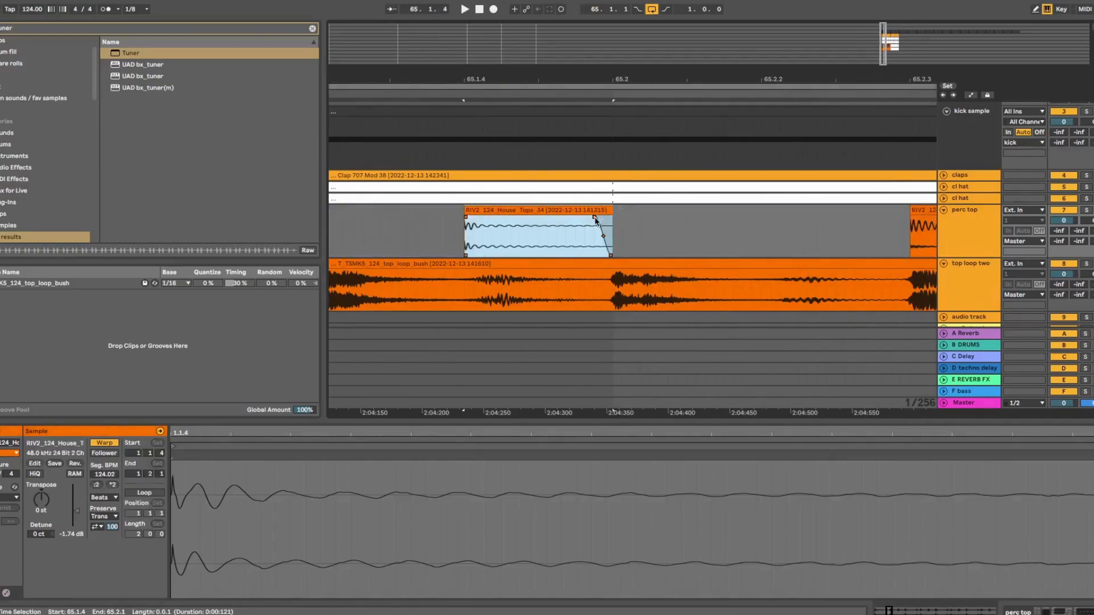
drag(613, 216, 649, 216)
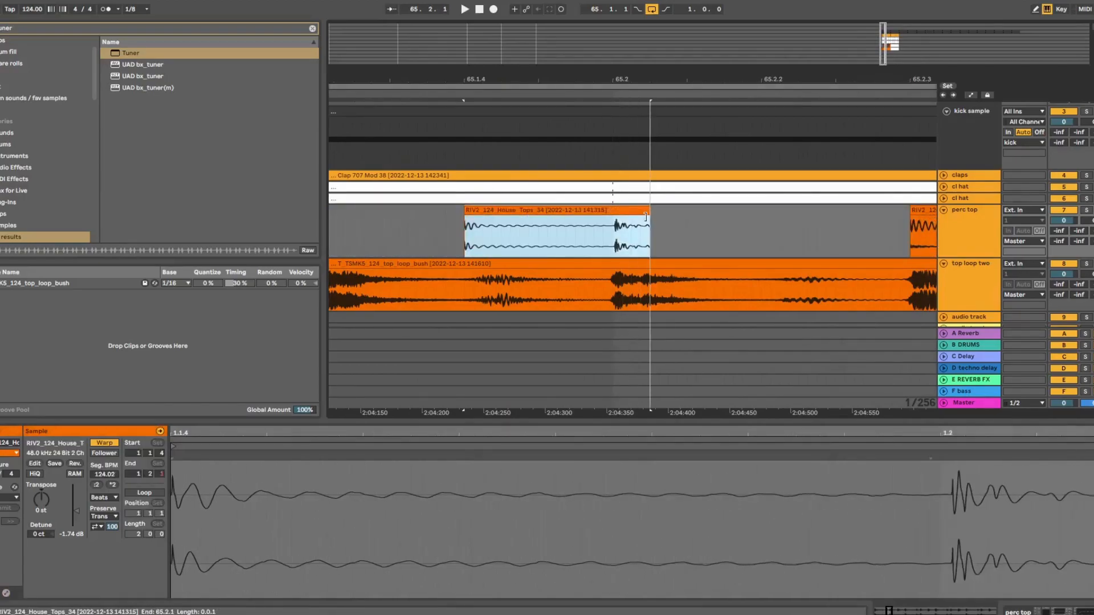
drag(620, 79, 619, 102)
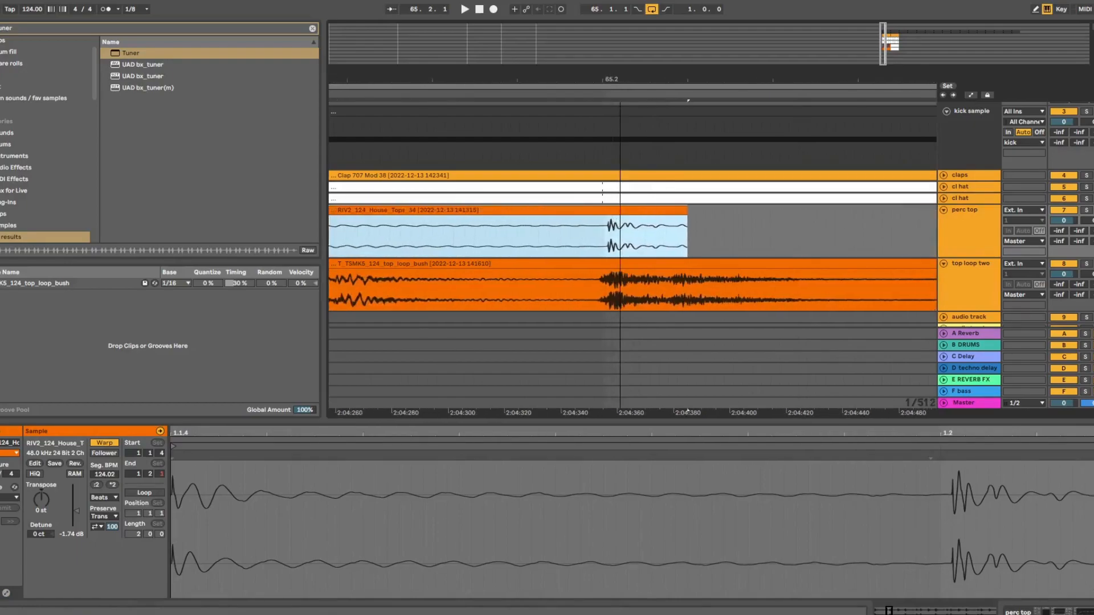
drag(688, 223, 626, 221)
drag(606, 79, 607, 125)
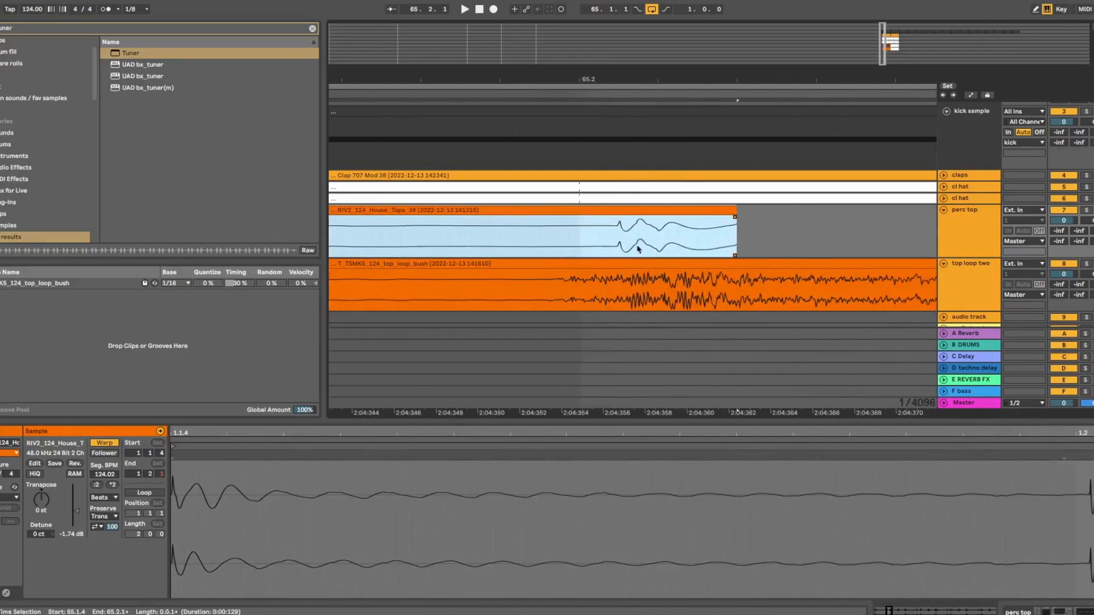
Audition from inside the clip, trim it before the next hit and pull in its fade-out
click(519, 241)
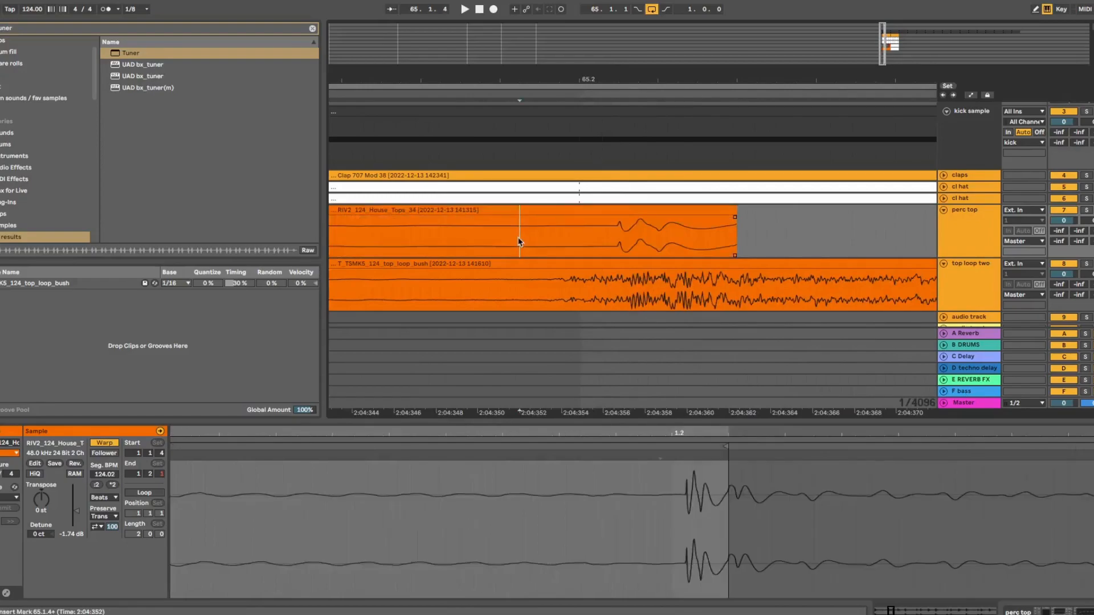
key(space)
key(space)
key(space)
drag(735, 221, 579, 225)
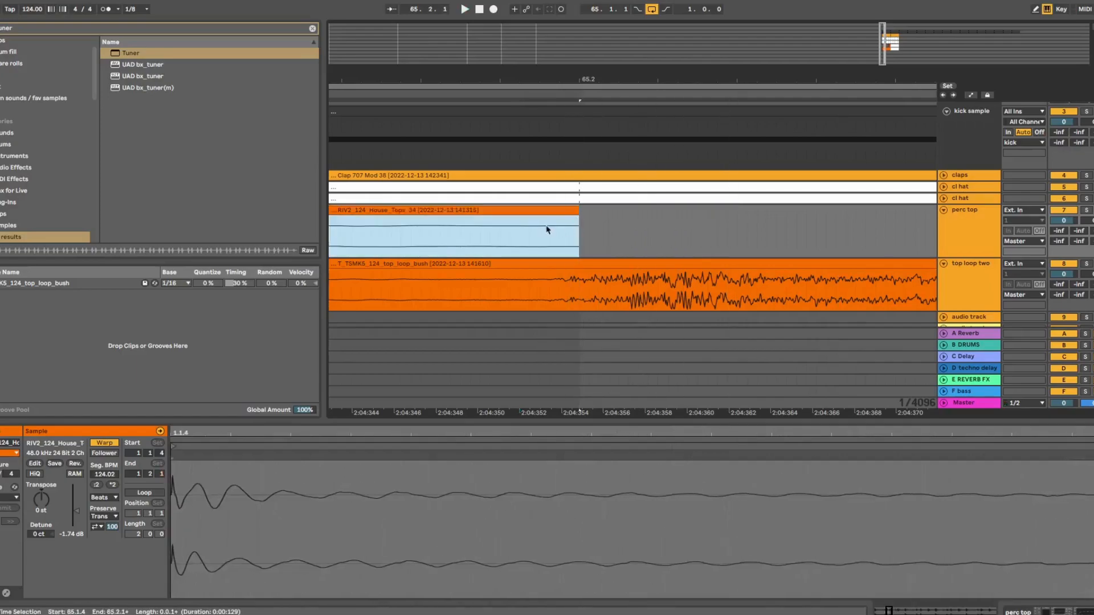
drag(545, 81, 634, 20)
drag(634, 219, 619, 220)
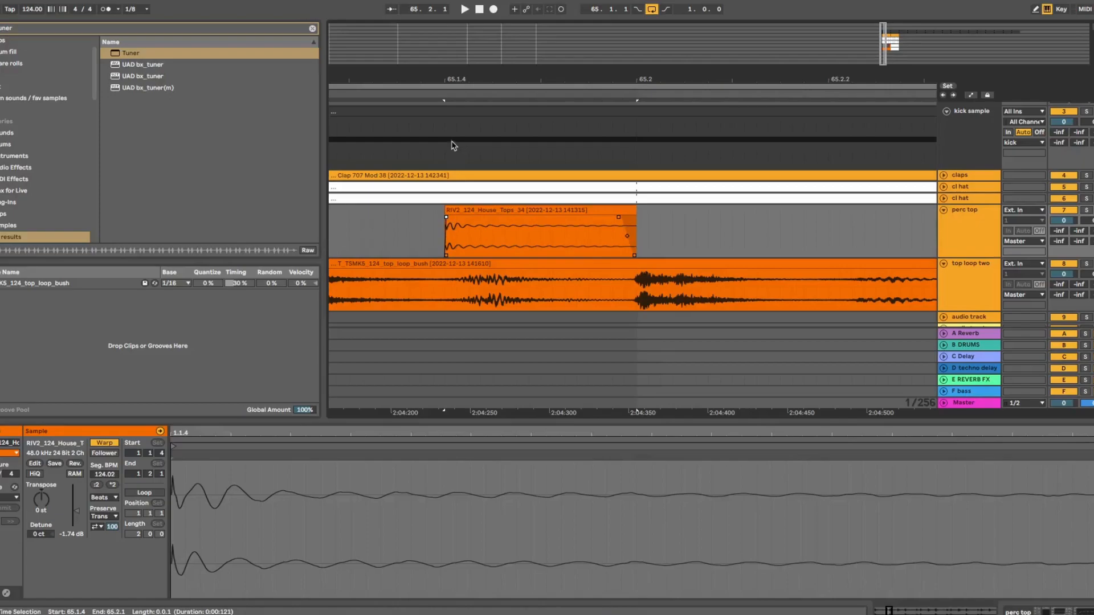
drag(458, 79, 458, 17)
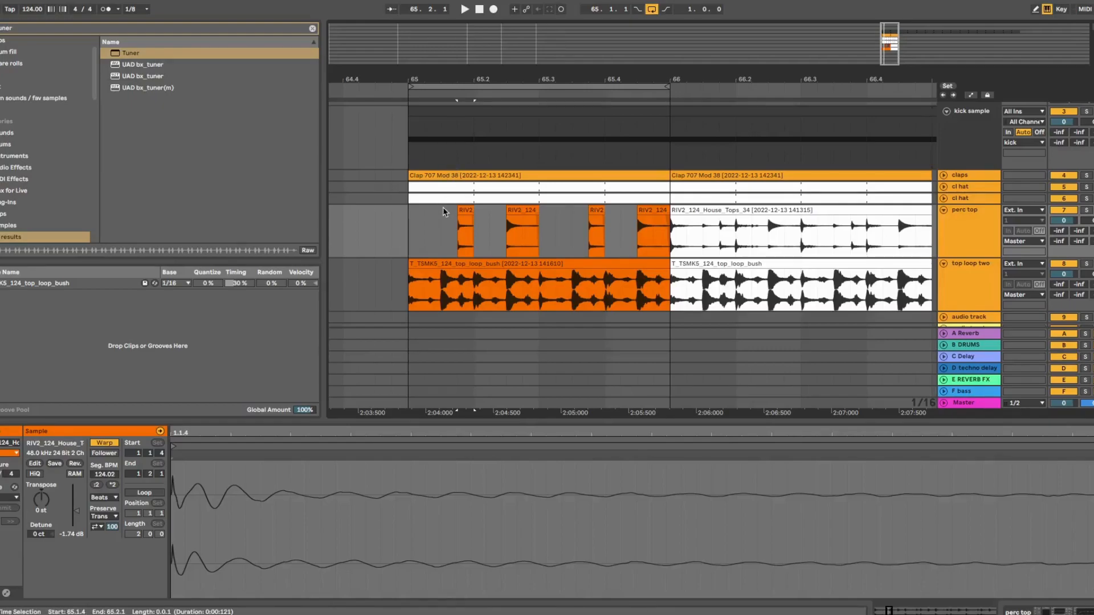
Consolidate bar 65's four perc top slices into one RIV2 clip
click(409, 237)
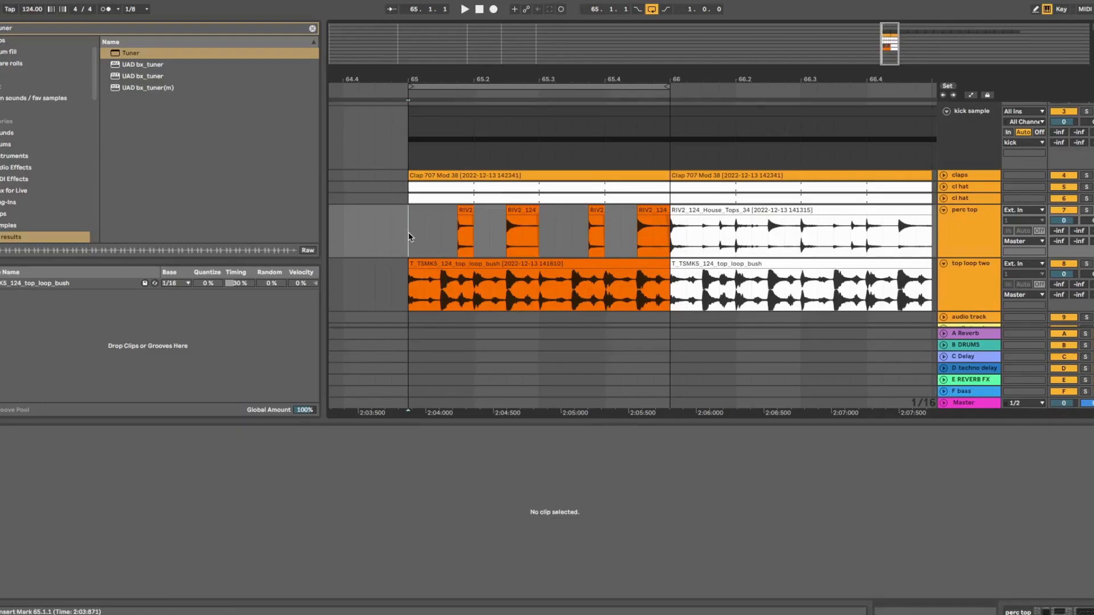
drag(408, 237, 666, 244)
right_click(461, 210)
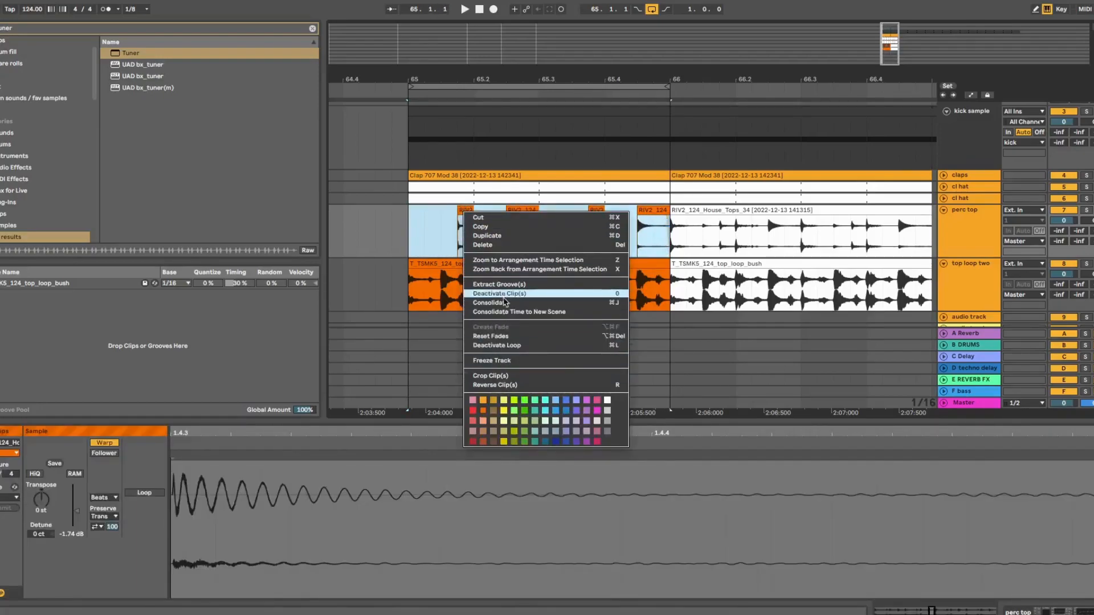
click(505, 304)
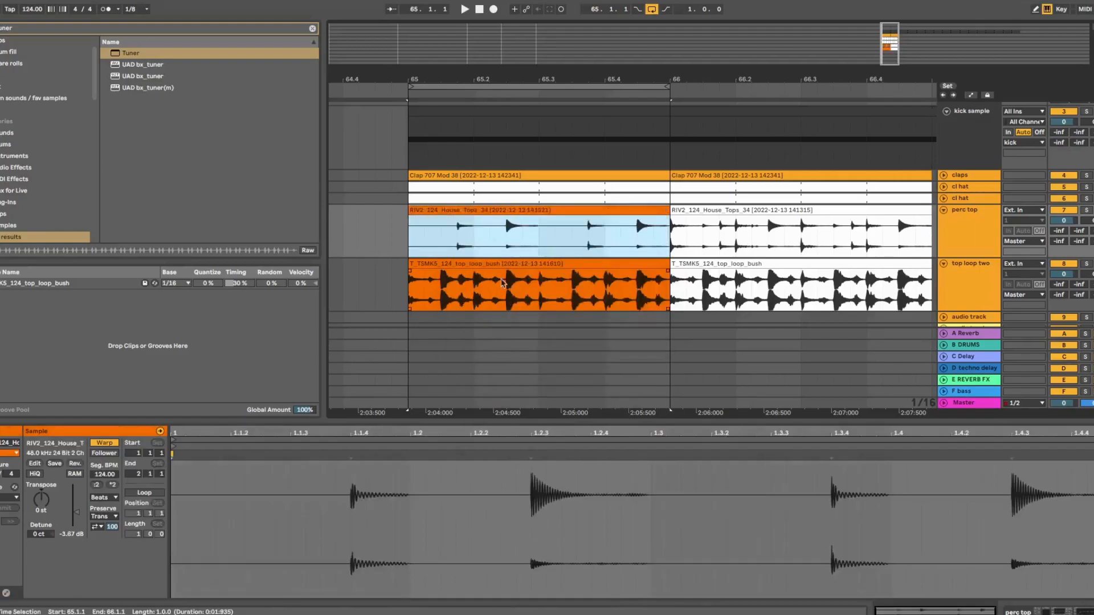
Duplicate the RIV2 and T_TSMK5 clips into bar 66, then fold perc top and top loop two
drag(524, 75, 464, 53)
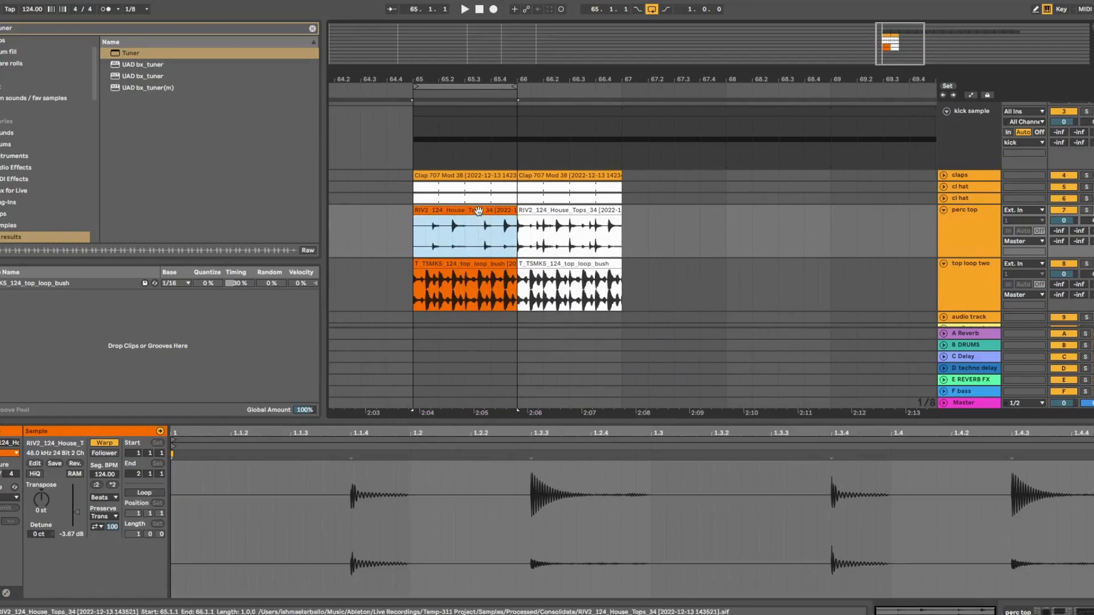
key(ctrl+d)
key(ctrl+d)
key(ctrl+z)
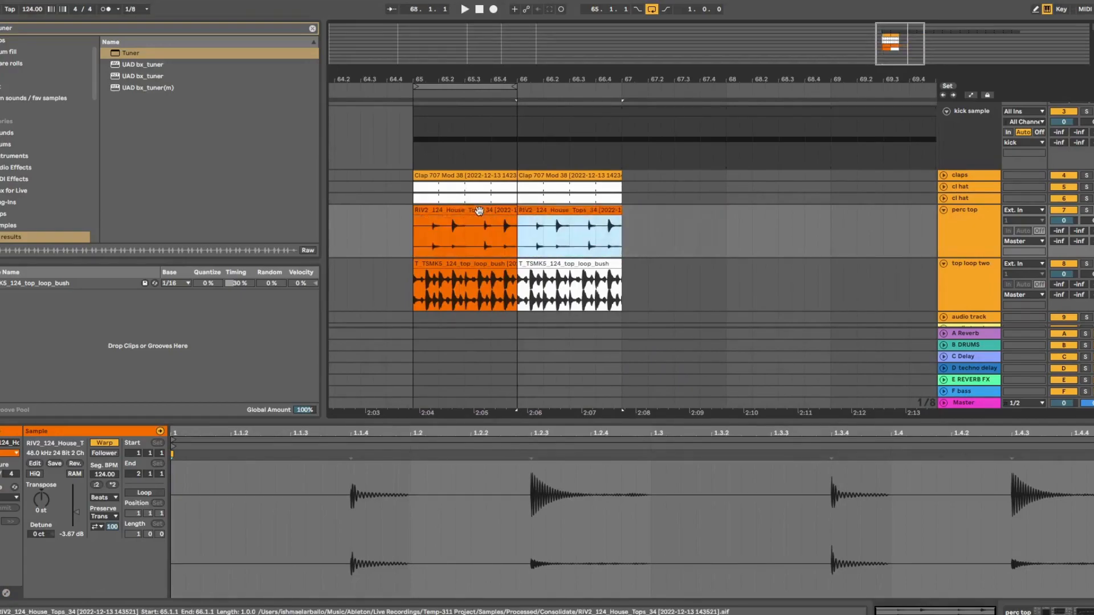
click(483, 264)
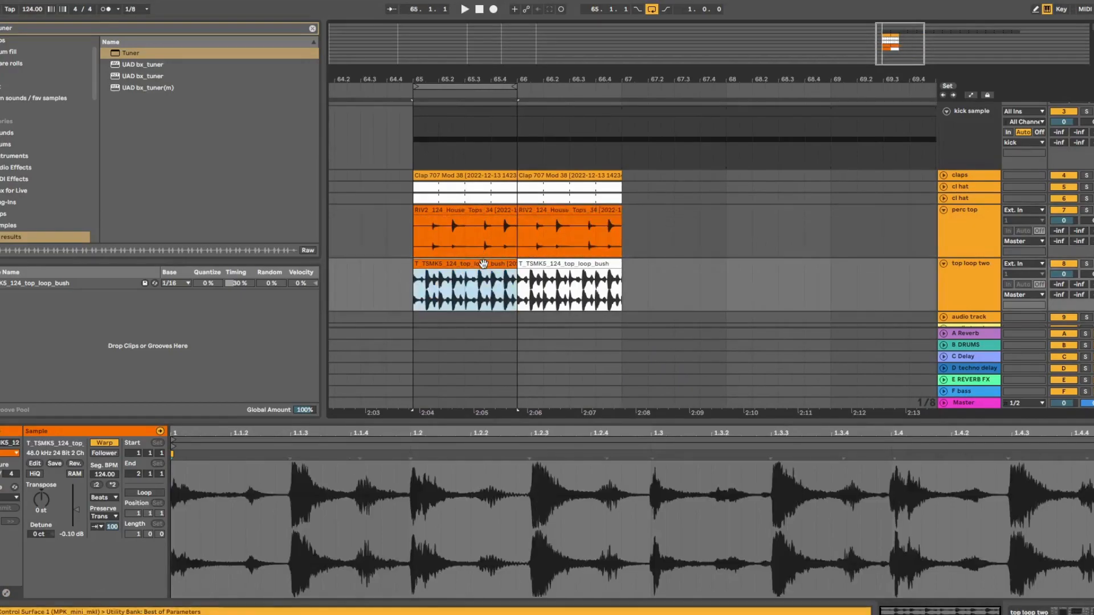
key(ctrl+d)
click(943, 210)
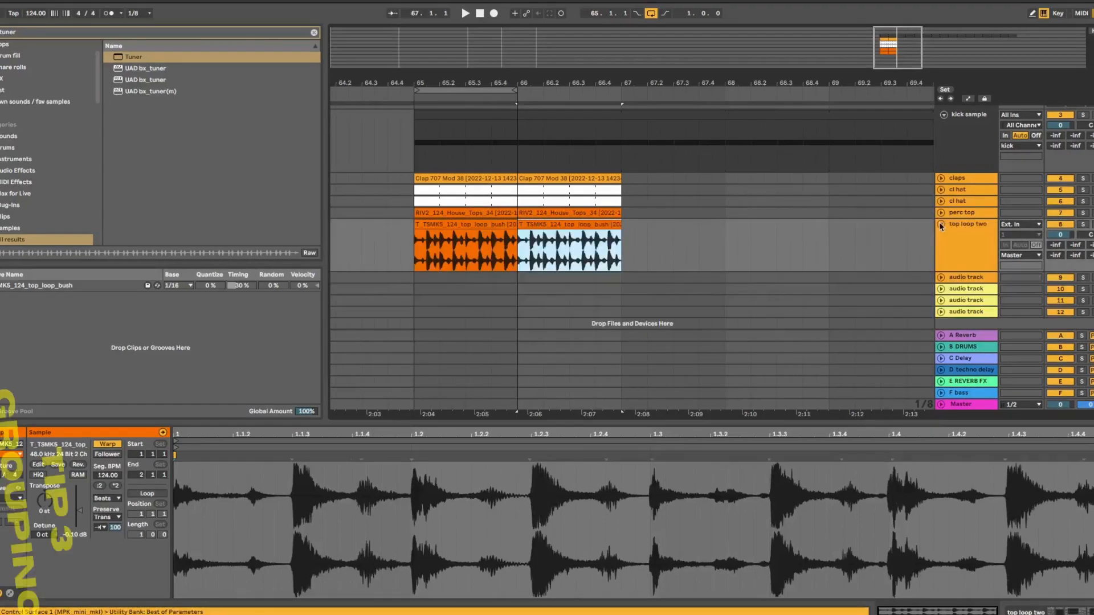
click(940, 224)
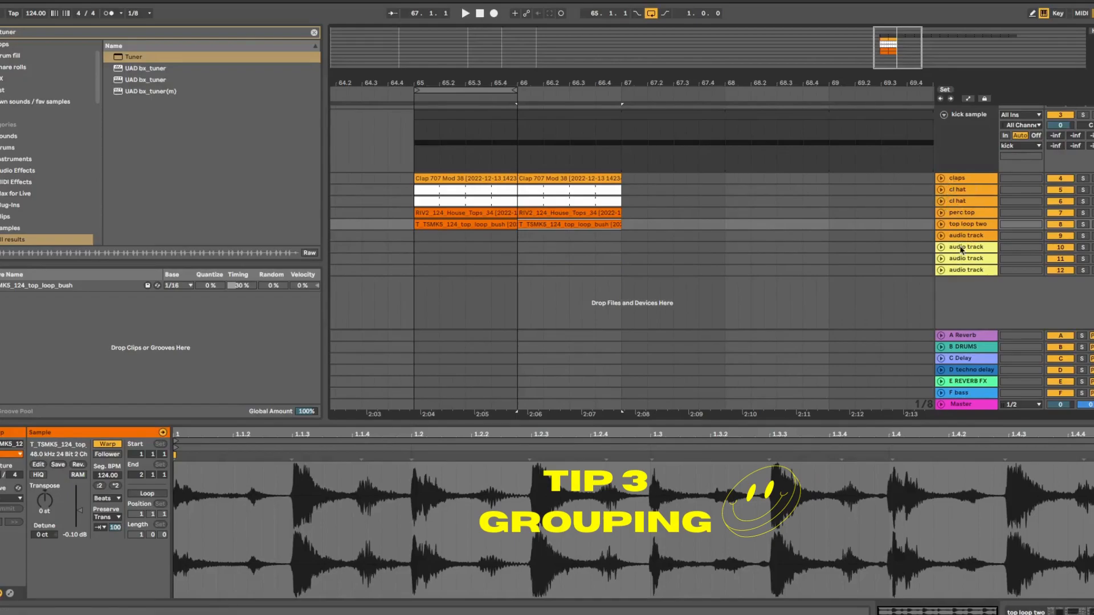
Group claps, both cl hat tracks, perc top and top loop two into 4 Group, then collapse it
click(963, 236)
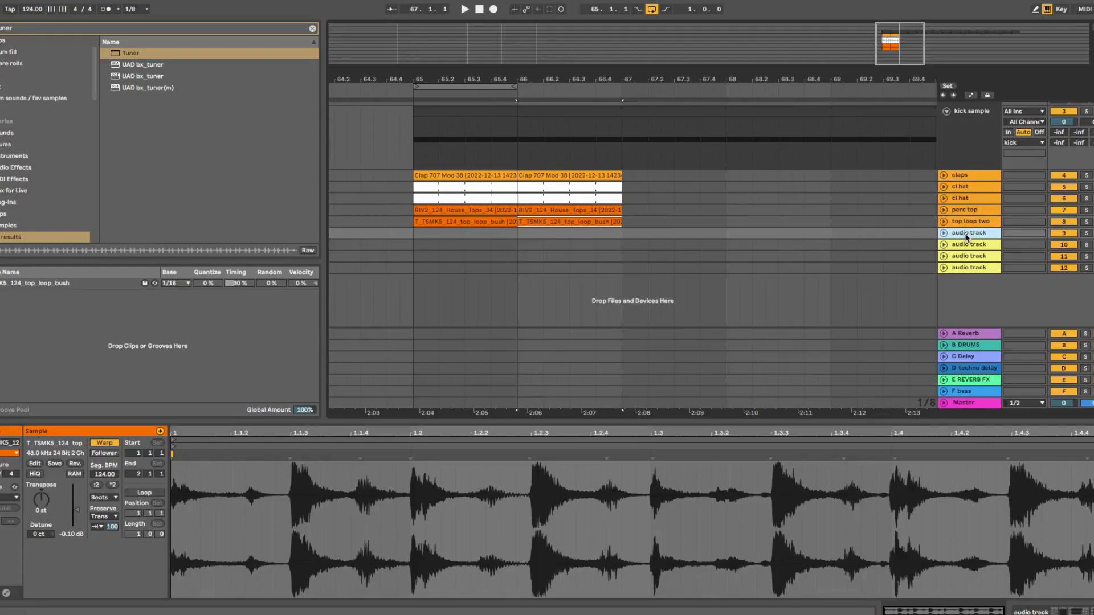
click(968, 177)
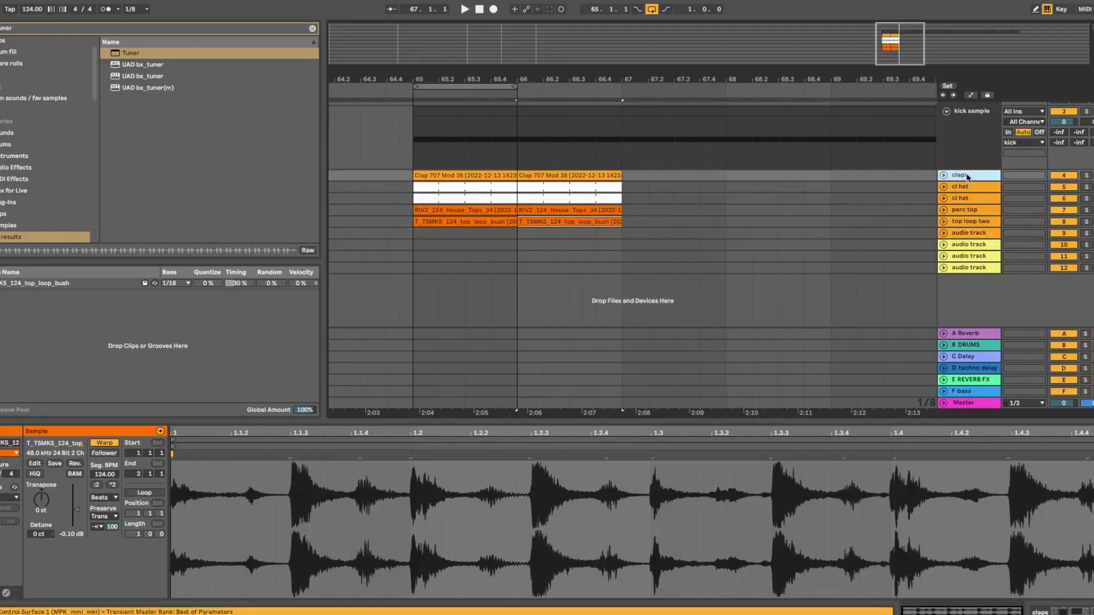
shift+click(970, 222)
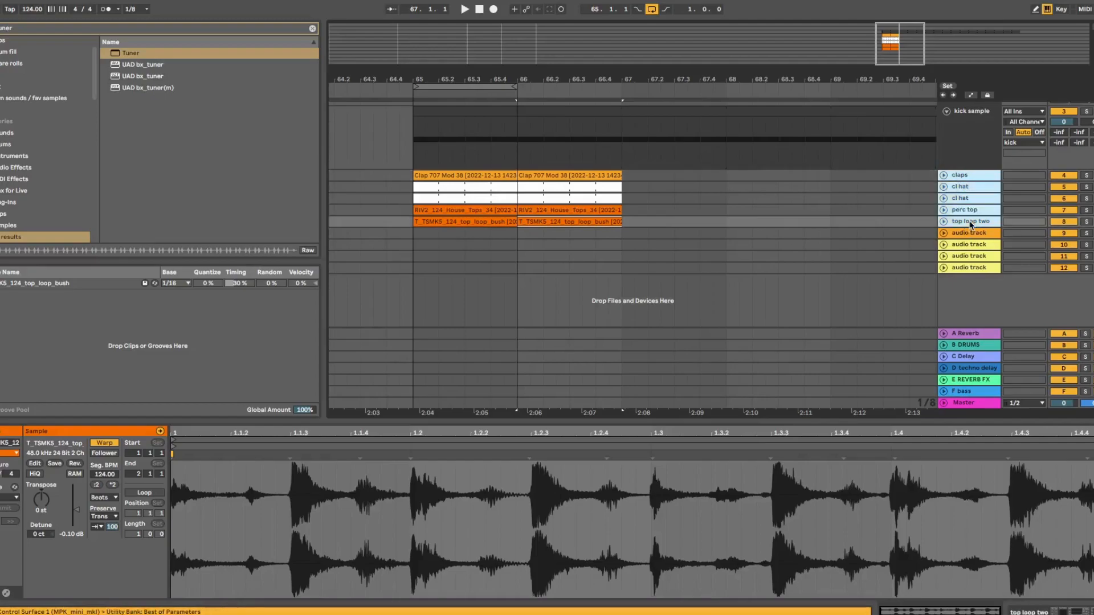
right_click(965, 180)
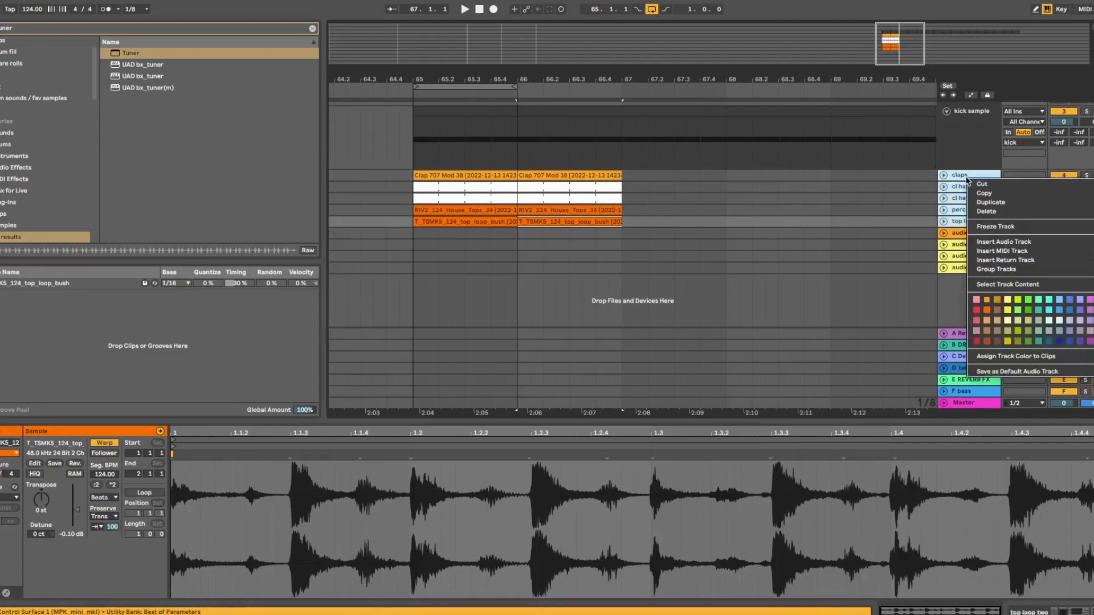
click(994, 270)
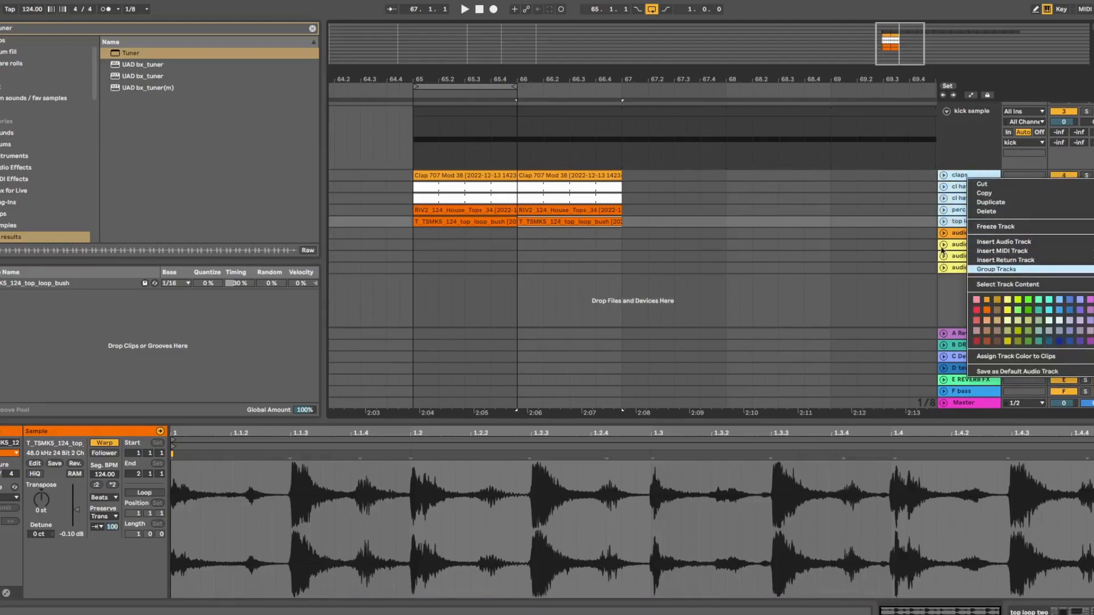
right_click(950, 193)
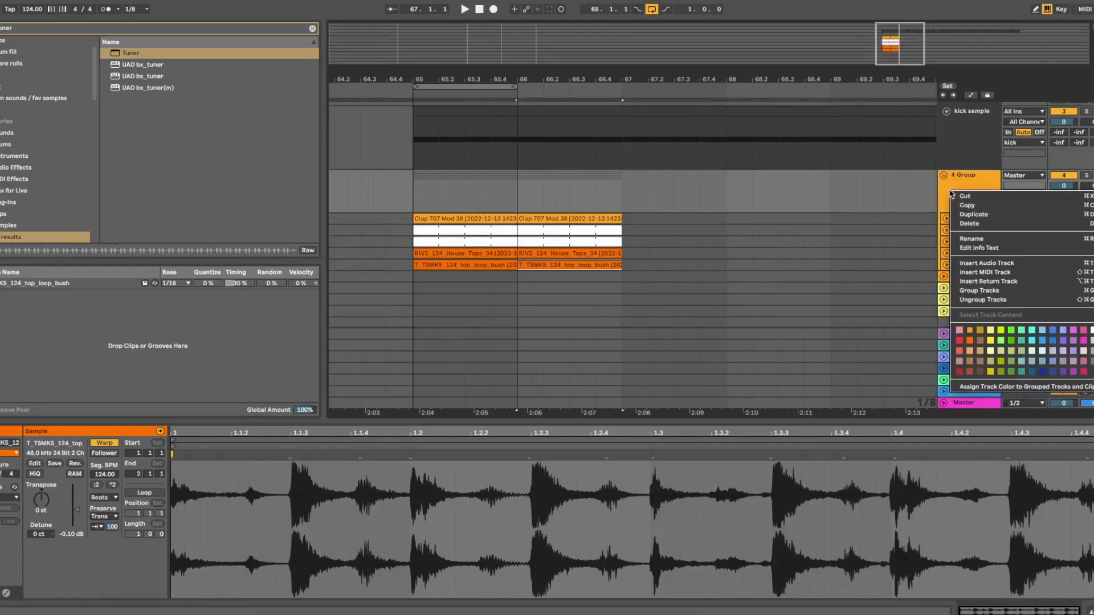
click(944, 175)
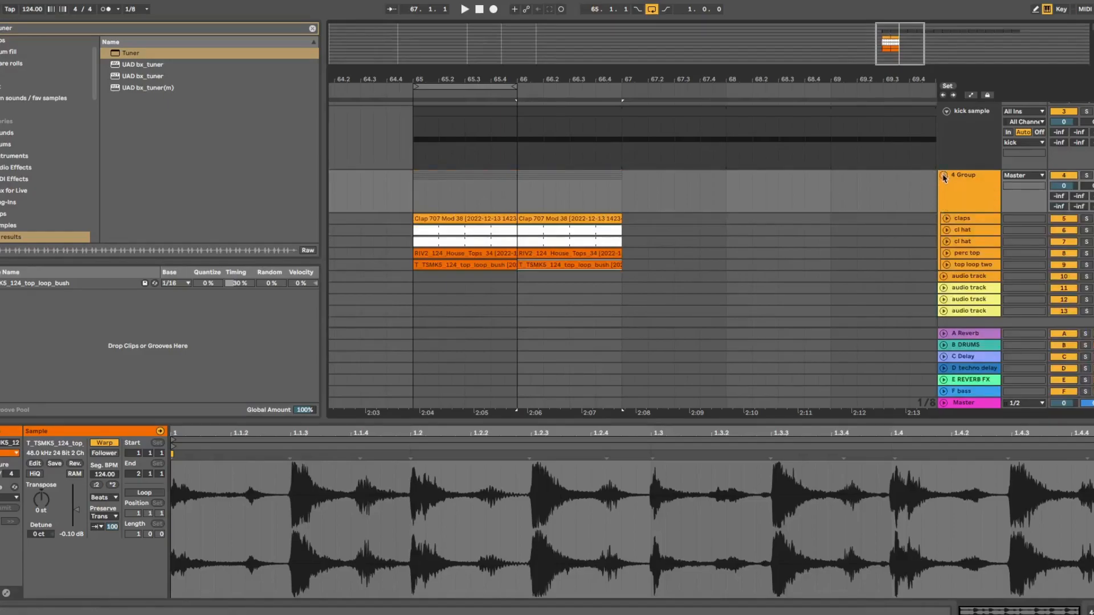
click(944, 175)
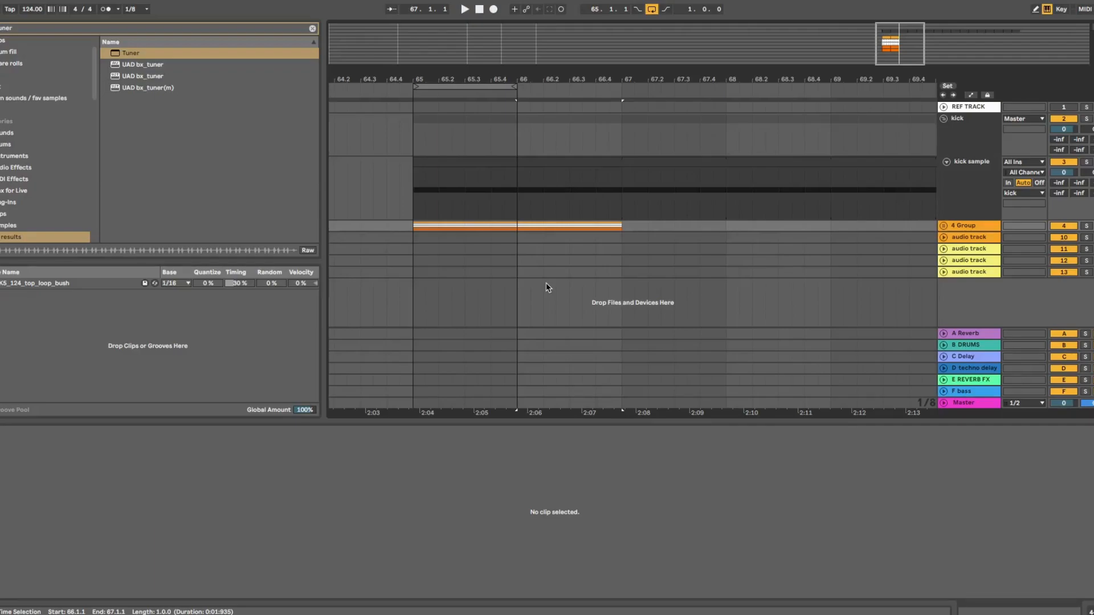
Unfold 4 Group to reveal its claps, cl hat, perc top and top loop two tracks
click(954, 252)
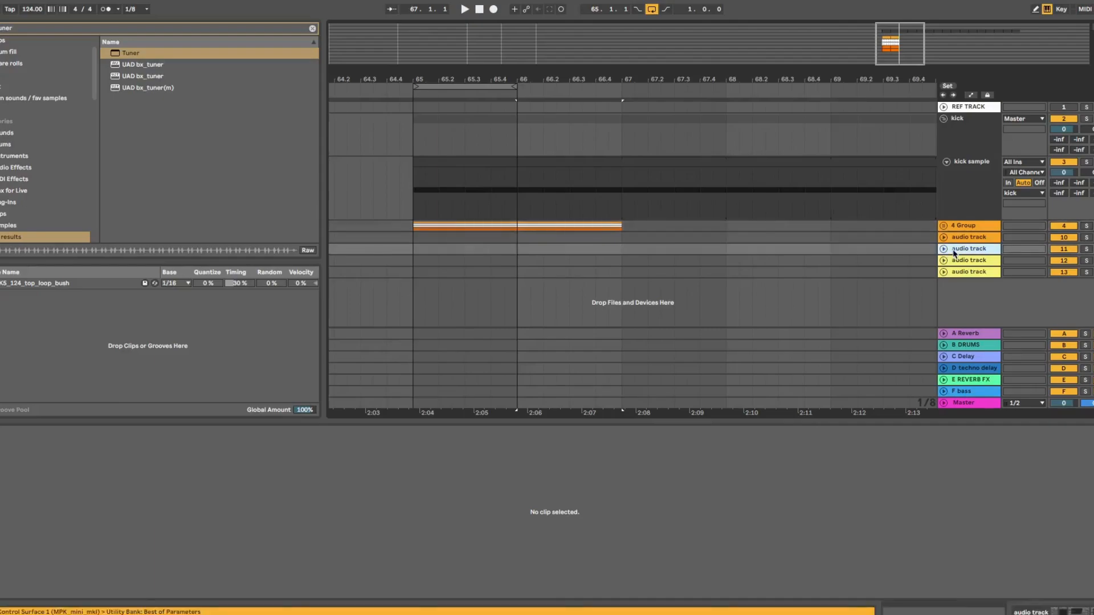
click(958, 261)
click(944, 226)
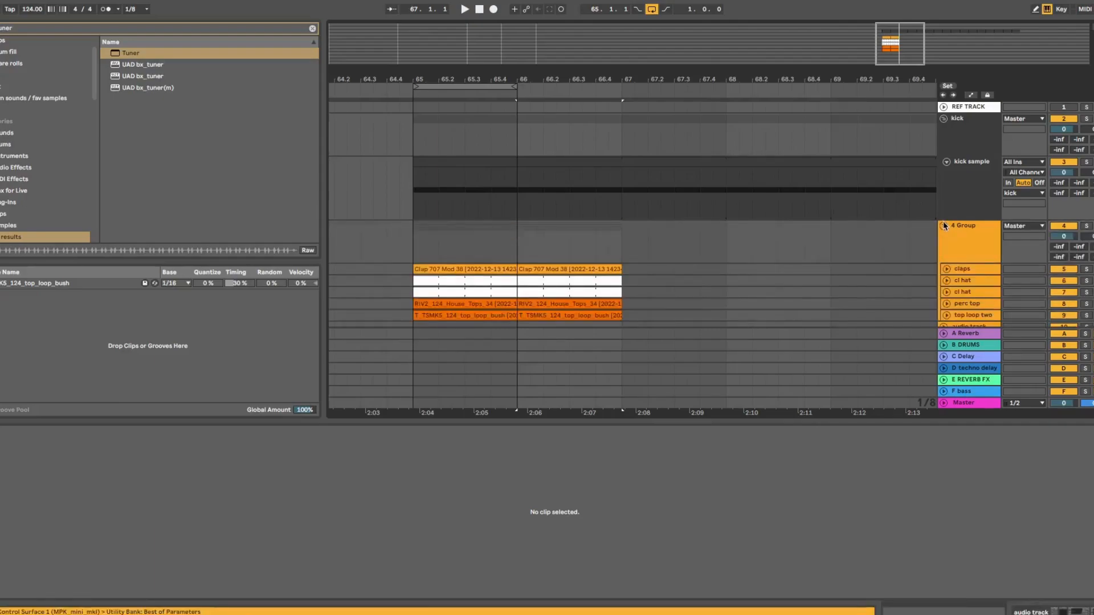
scroll(955, 263, down, 2)
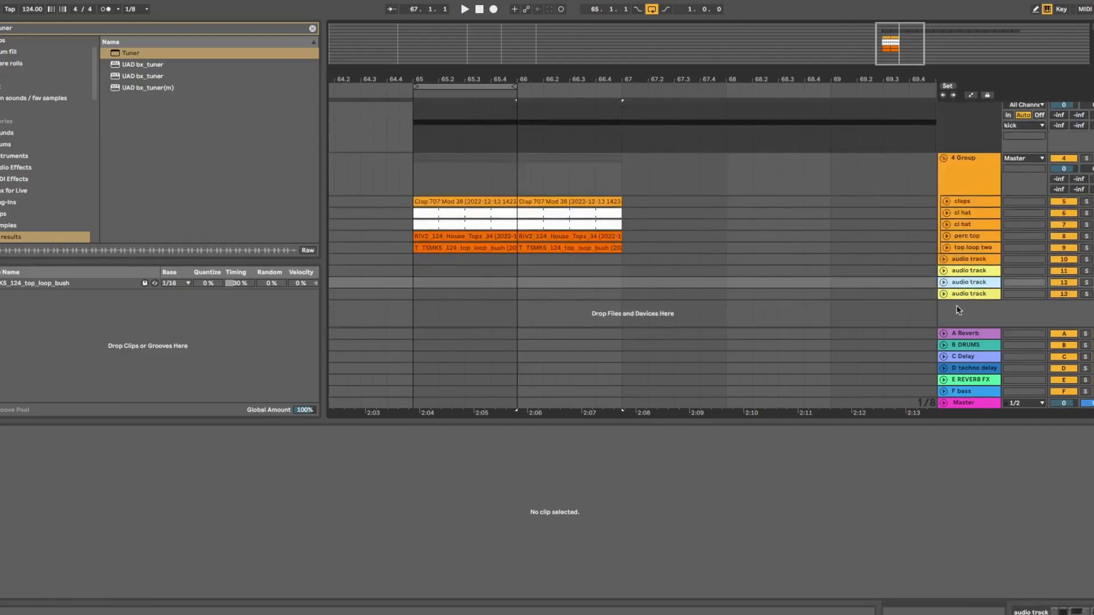
Insert a MIDI track named bass and duplicate it to make more bass tracks
right_click(958, 309)
click(977, 323)
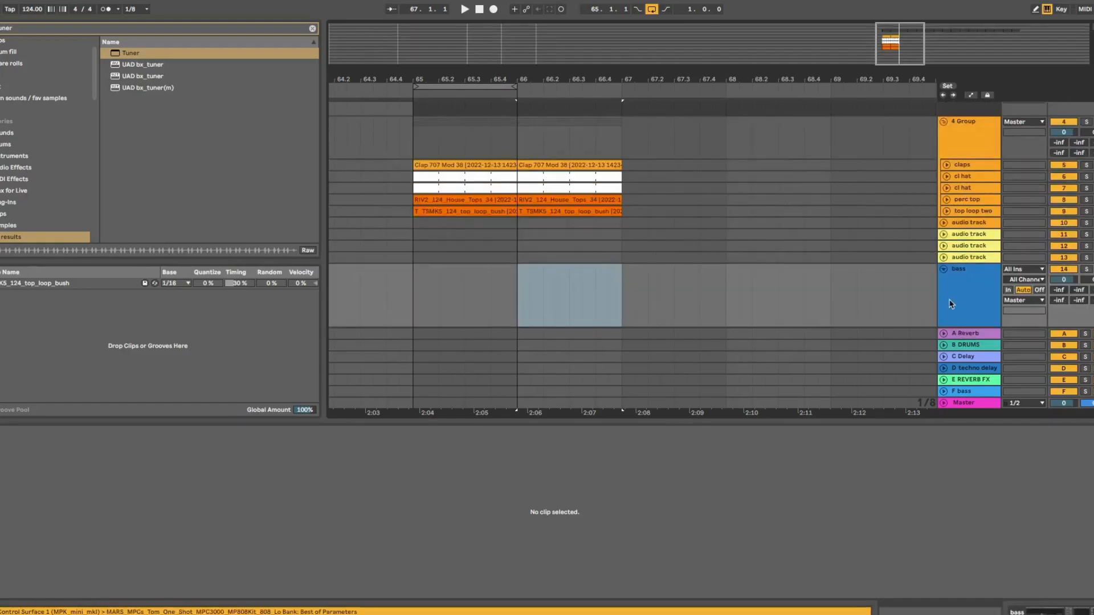
click(943, 268)
click(961, 269)
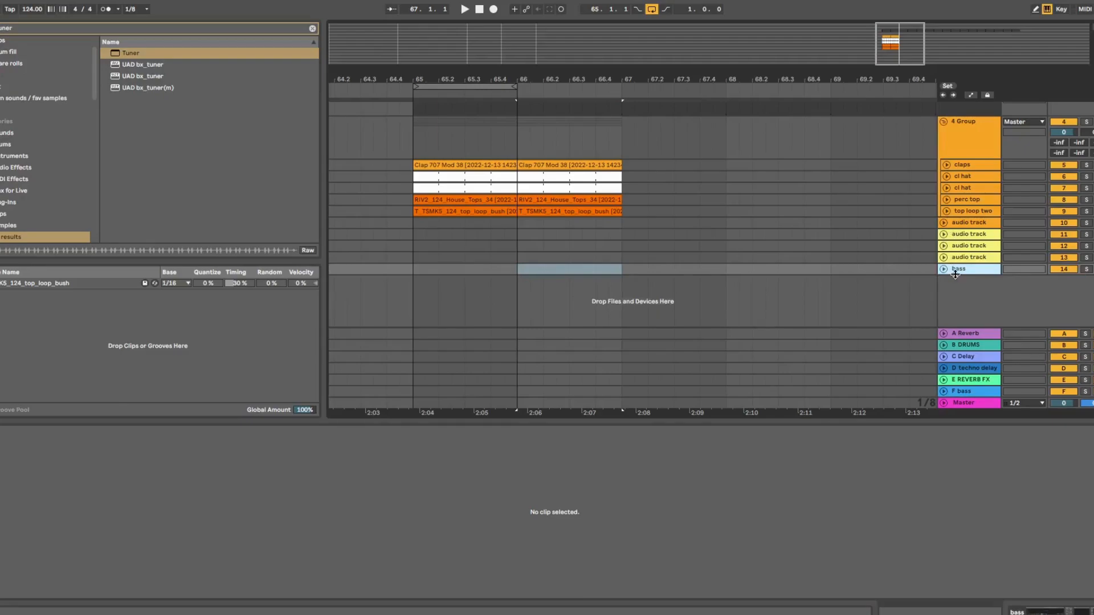
key(ctrl+d)
key(ctrl+d)
key(ctrl+d)
key(ctrl+d)
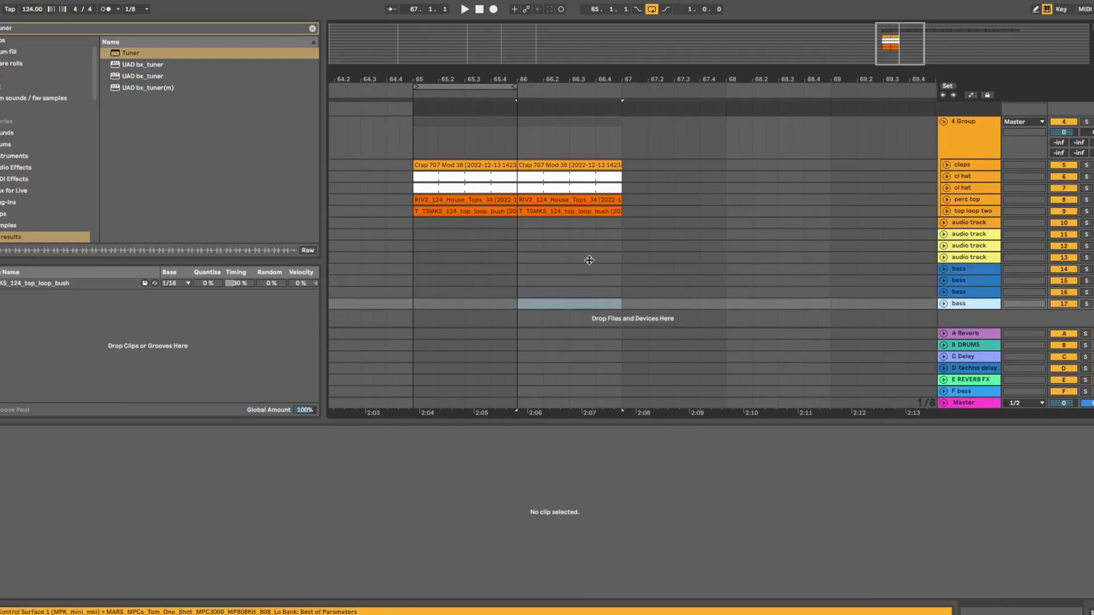
click(530, 258)
click(491, 246)
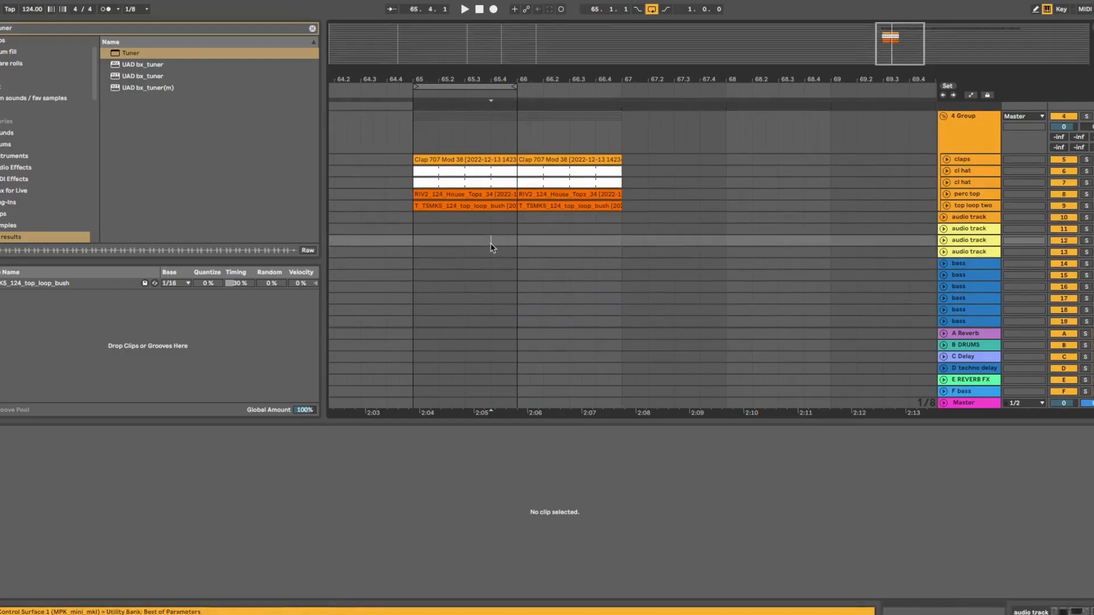
scroll(491, 248, up, 1)
Pass the 4 Group's orange colour to all grouped tracks, then collapse the group
click(973, 177)
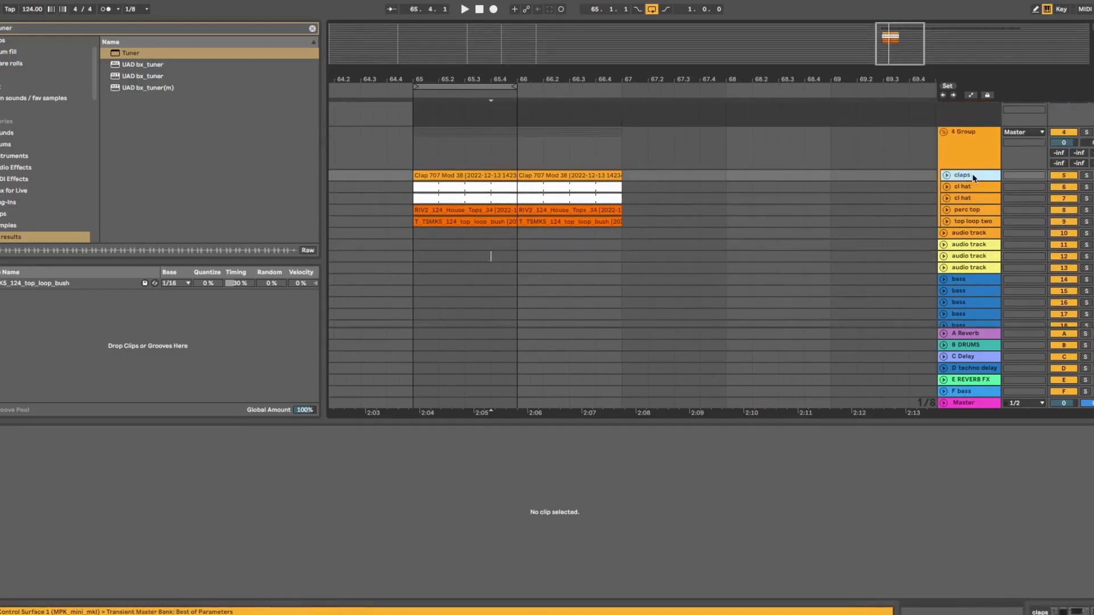
right_click(964, 153)
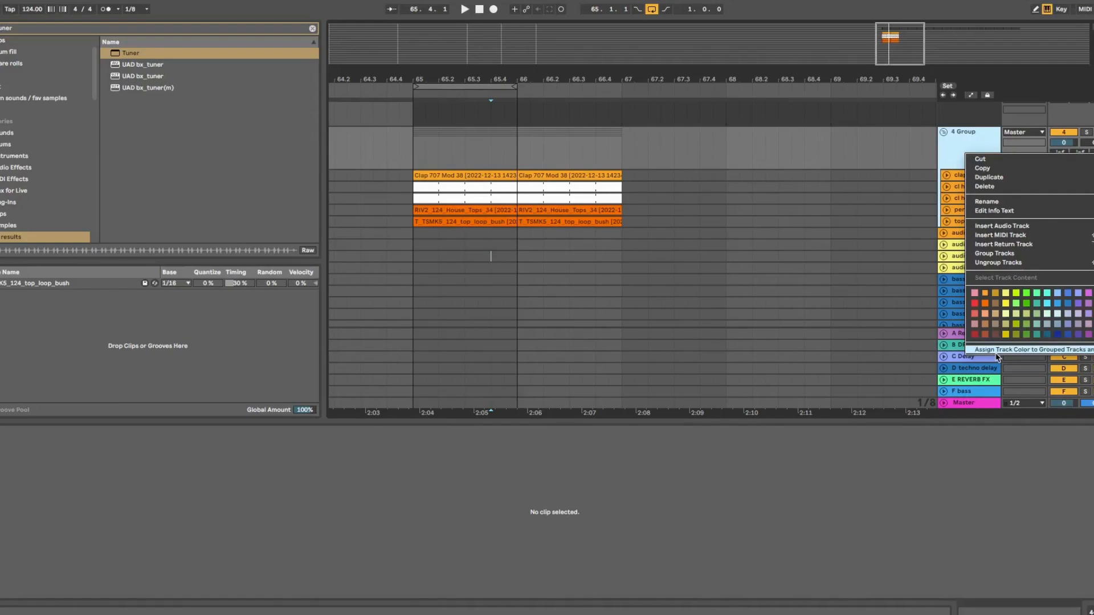
click(998, 352)
click(635, 234)
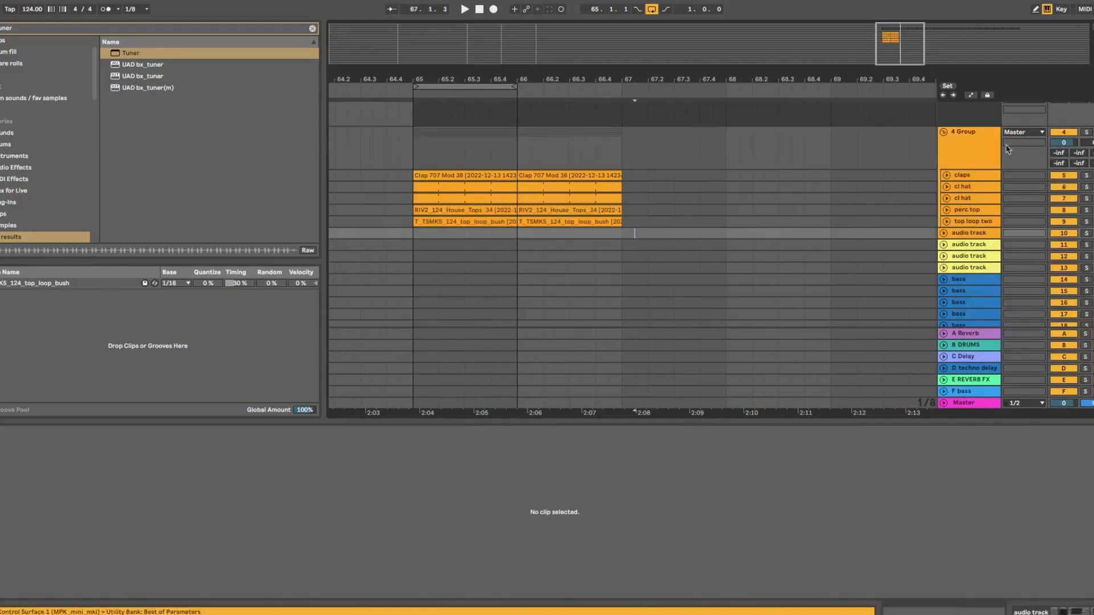
click(943, 132)
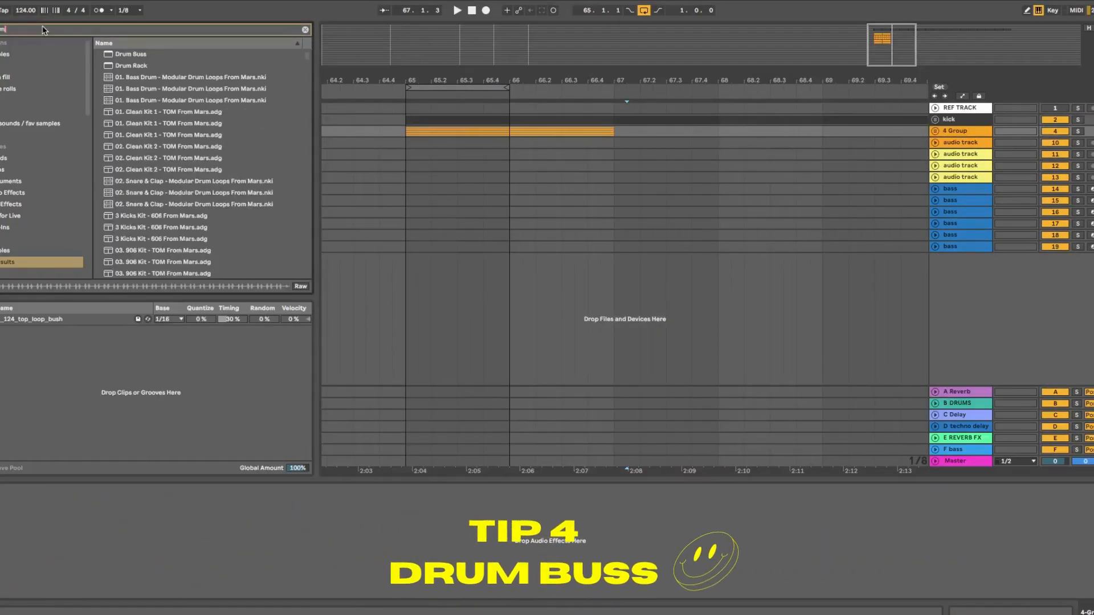
Add Drum Buss to the 4 Group and play the percussion from bar 65
drag(130, 55, 951, 138)
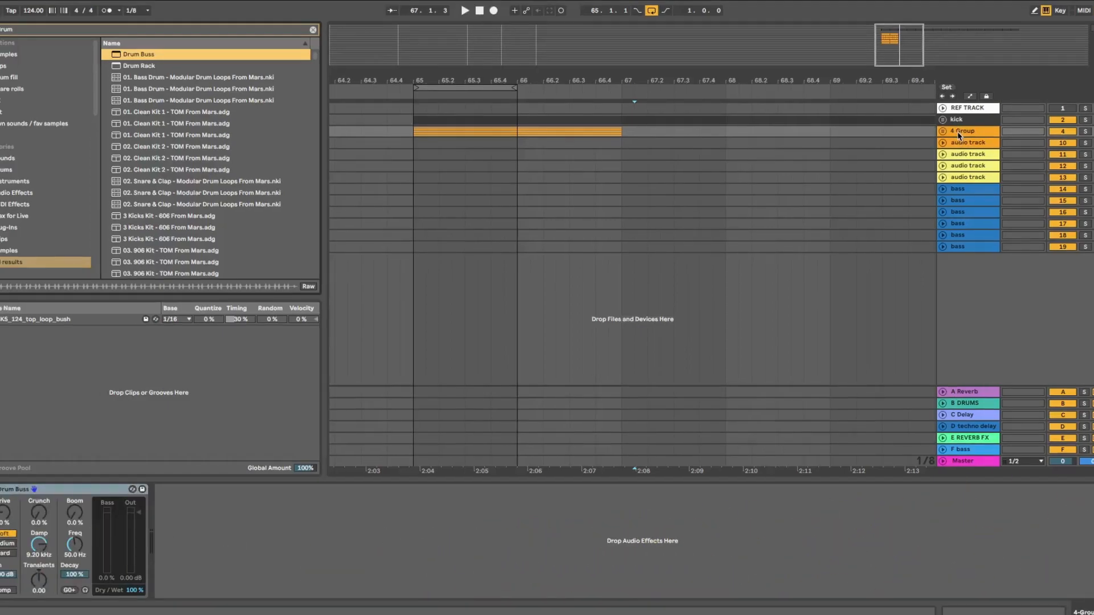
click(943, 131)
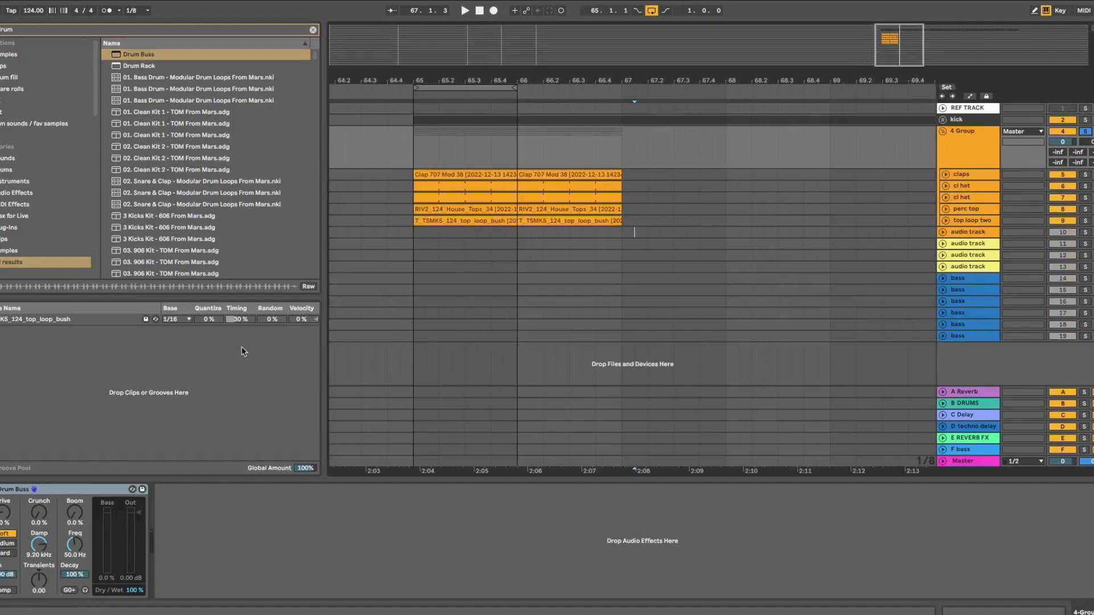
key(space)
click(413, 154)
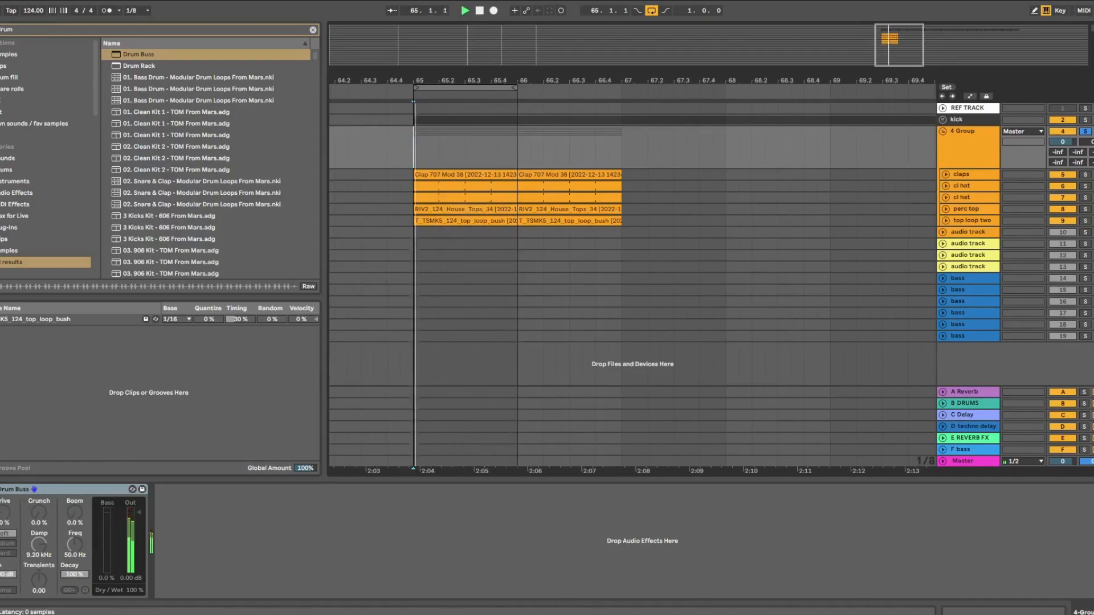
A/B the Drum Buss, raise Drive slightly, unsolo the group and lower Output to -4.41 dB
click(1, 489)
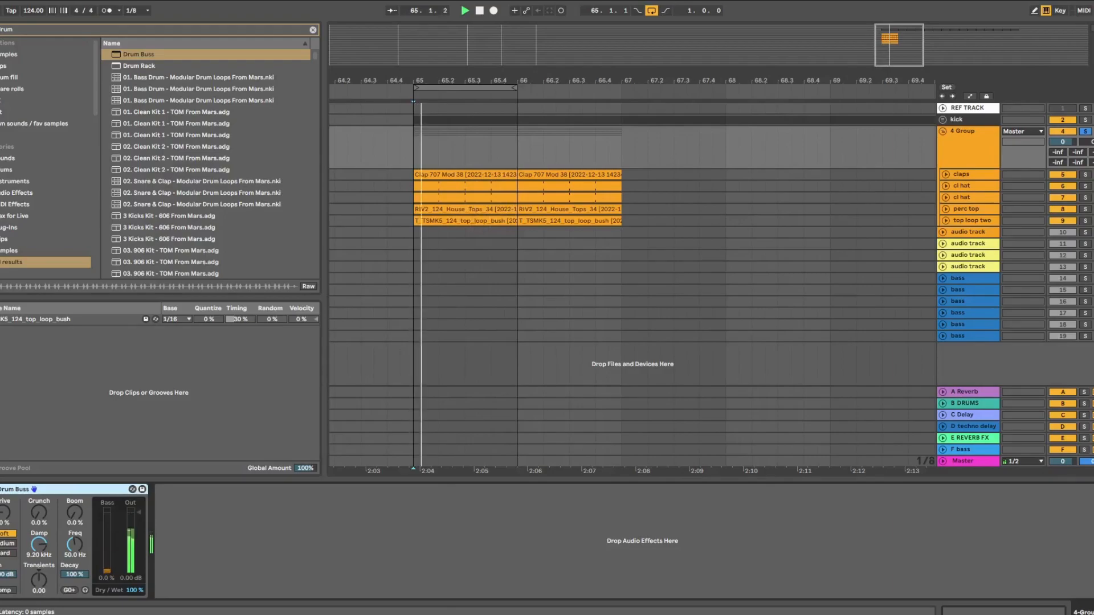
click(1, 489)
click(0, 489)
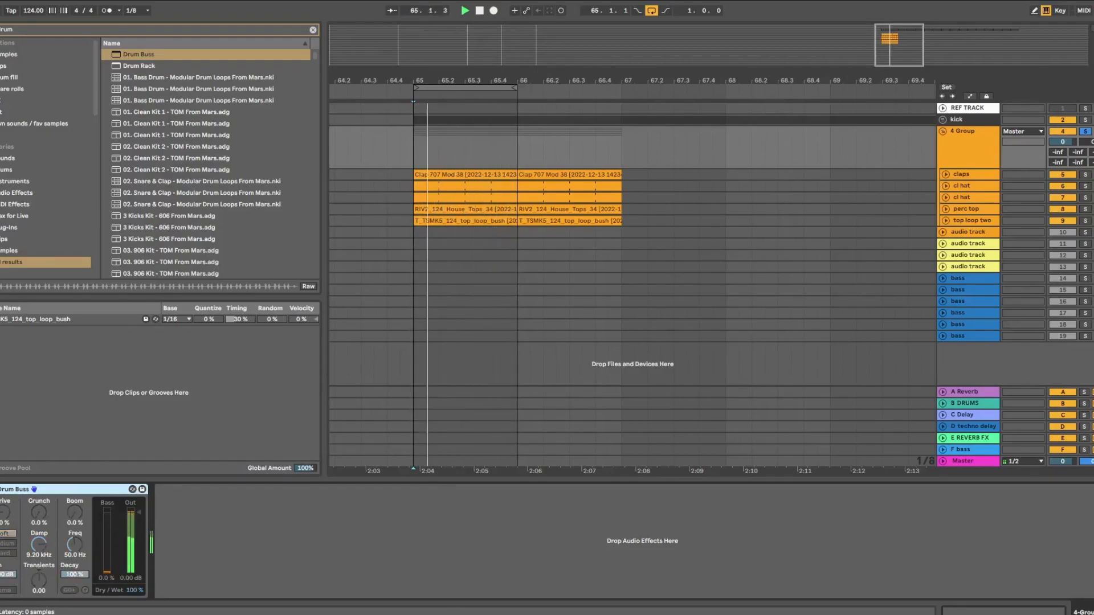
drag(4, 516, 4, 507)
click(0, 489)
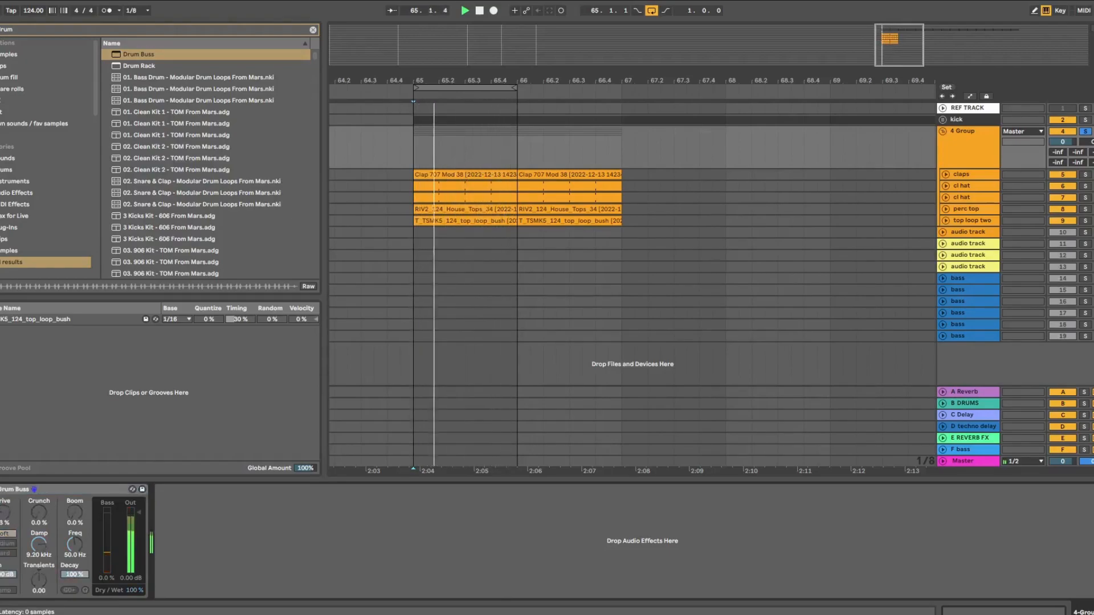
click(1085, 131)
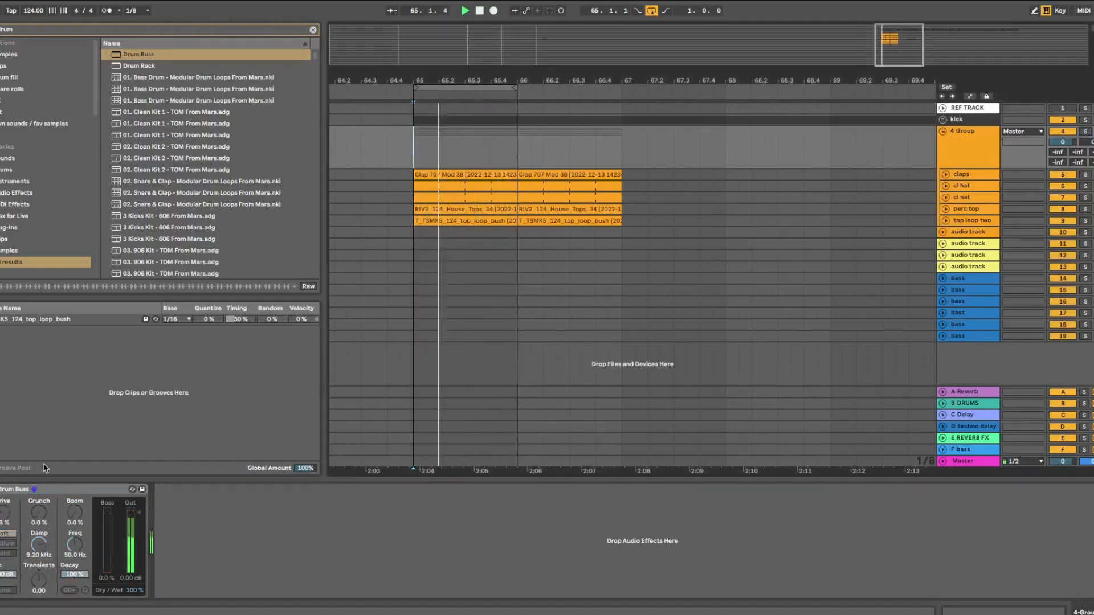
click(1, 489)
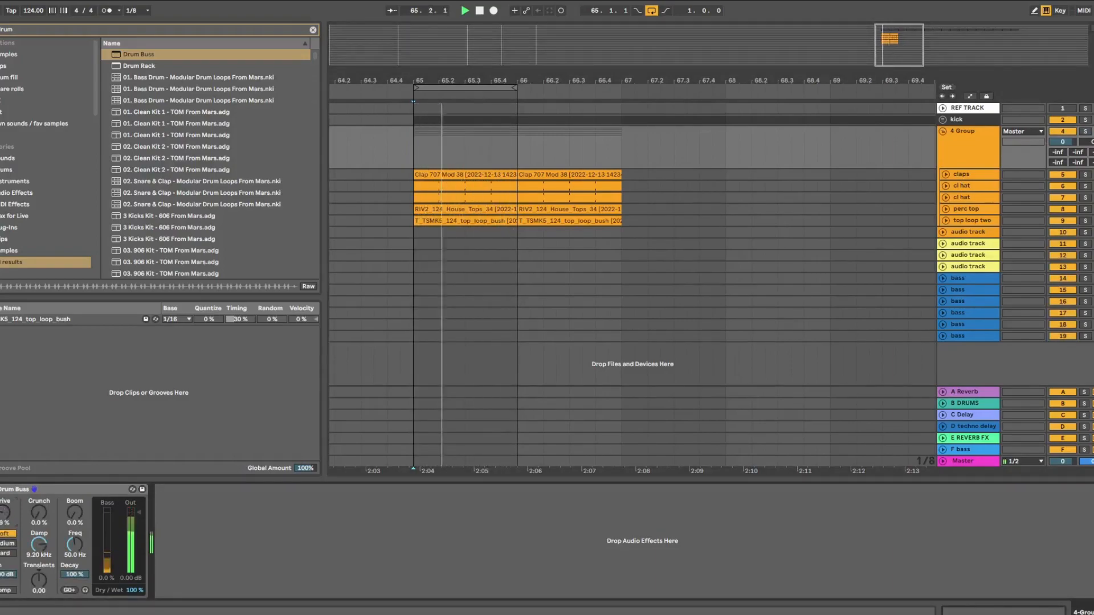
drag(138, 514, 139, 518)
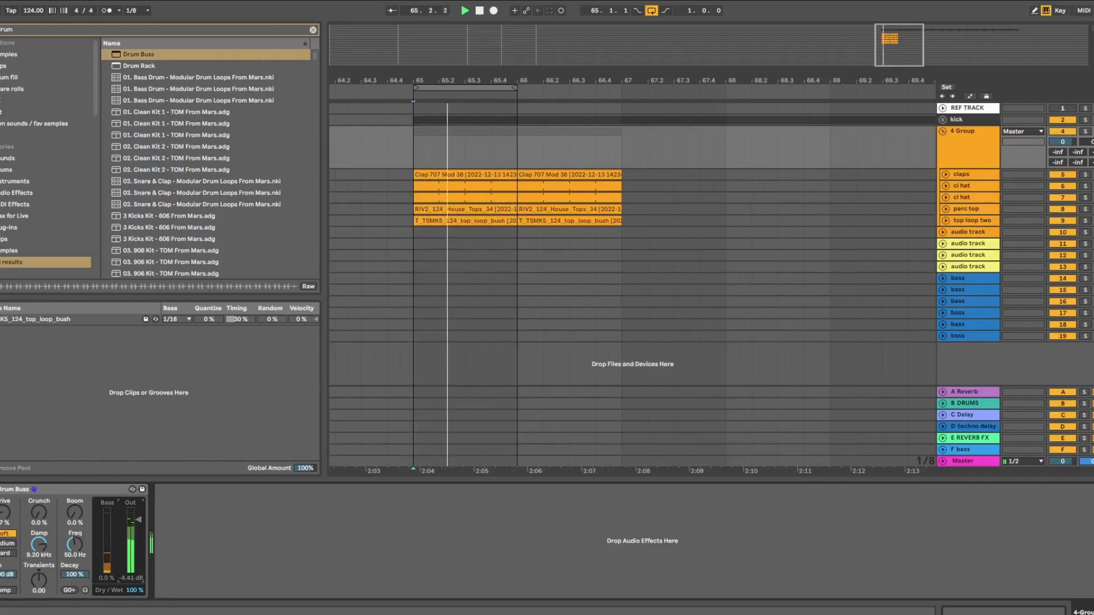
Set the Drum Buss Drive to about 3% and Boom to about 9.5%
key(space)
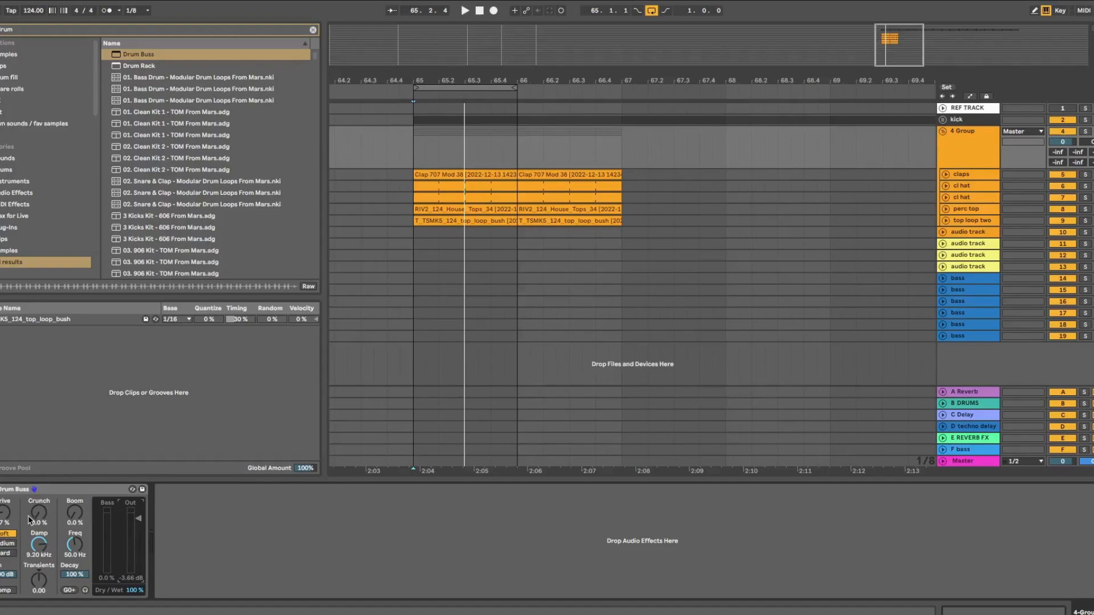
drag(5, 513, 4, 456)
drag(5, 513, 5, 570)
drag(4, 513, 5, 508)
mouse_move(75, 513)
mouse_down()
mouse_move(74, 495)
mouse_move(75, 518)
mouse_up()
drag(75, 512, 77, 520)
Settle the Drum Buss Output around -15.1 dB while replaying, then collapse 4 Group
drag(139, 527, 138, 534)
key(space)
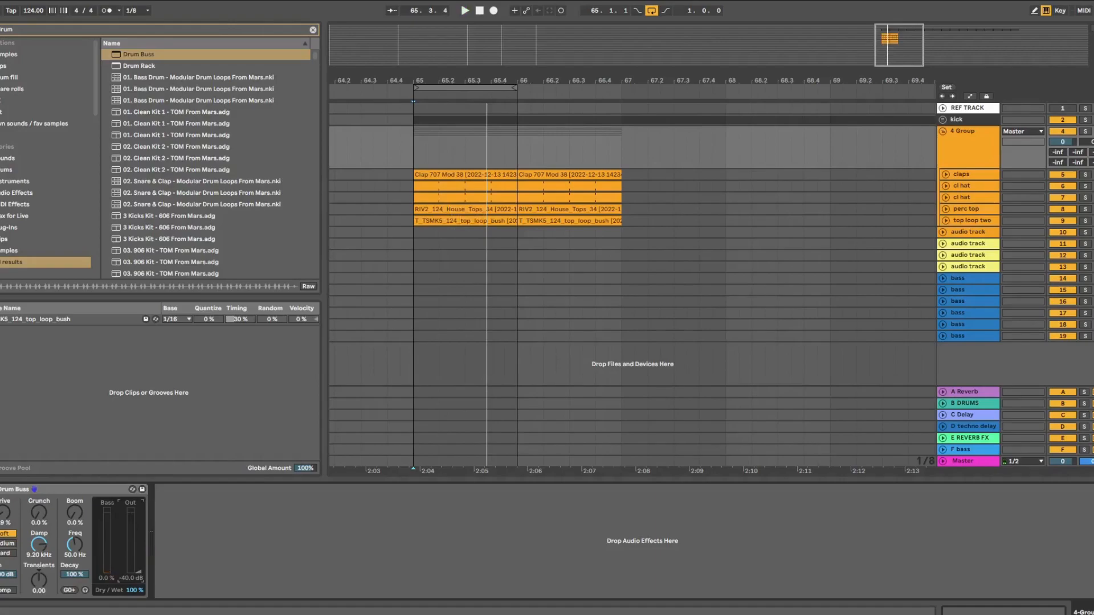
drag(138, 567, 138, 550)
key(space)
drag(138, 549, 138, 520)
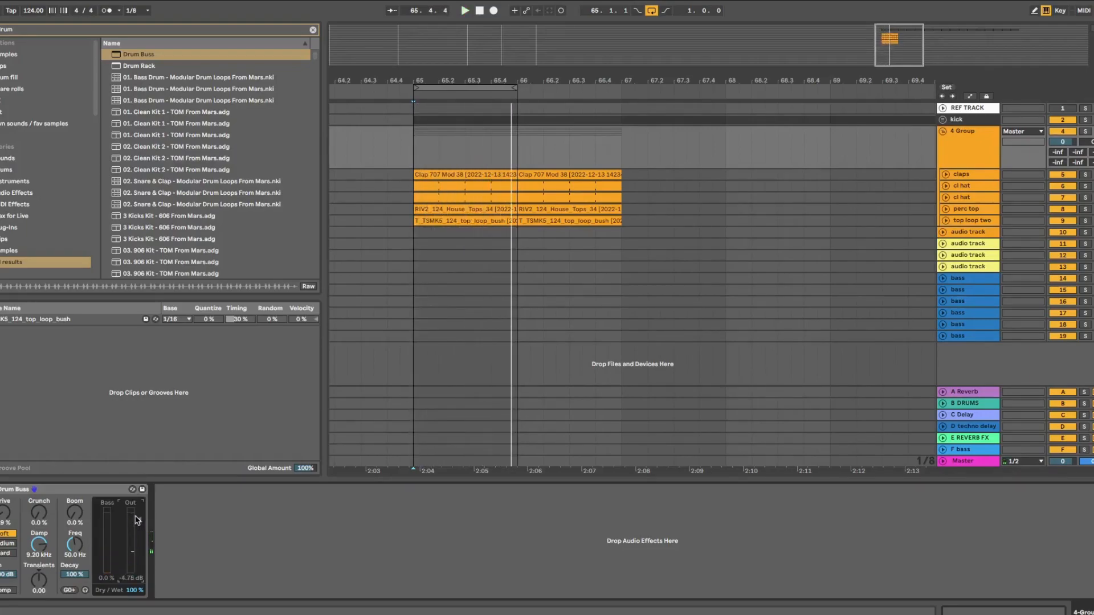
click(943, 132)
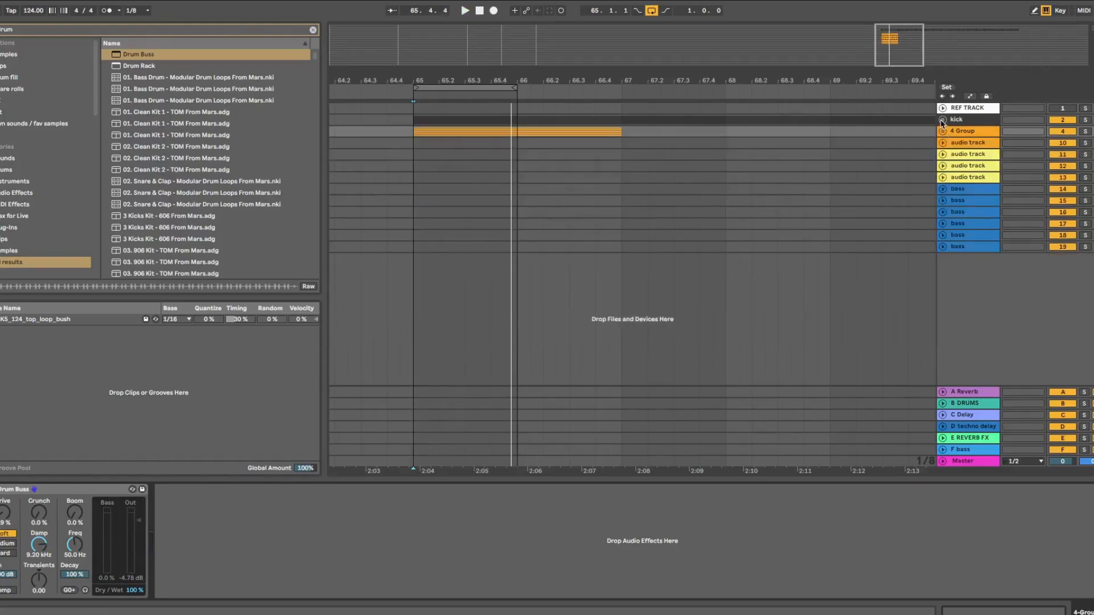
Unfold the kick group, show the kick track's devices and open the KickTweak window
click(942, 120)
click(965, 133)
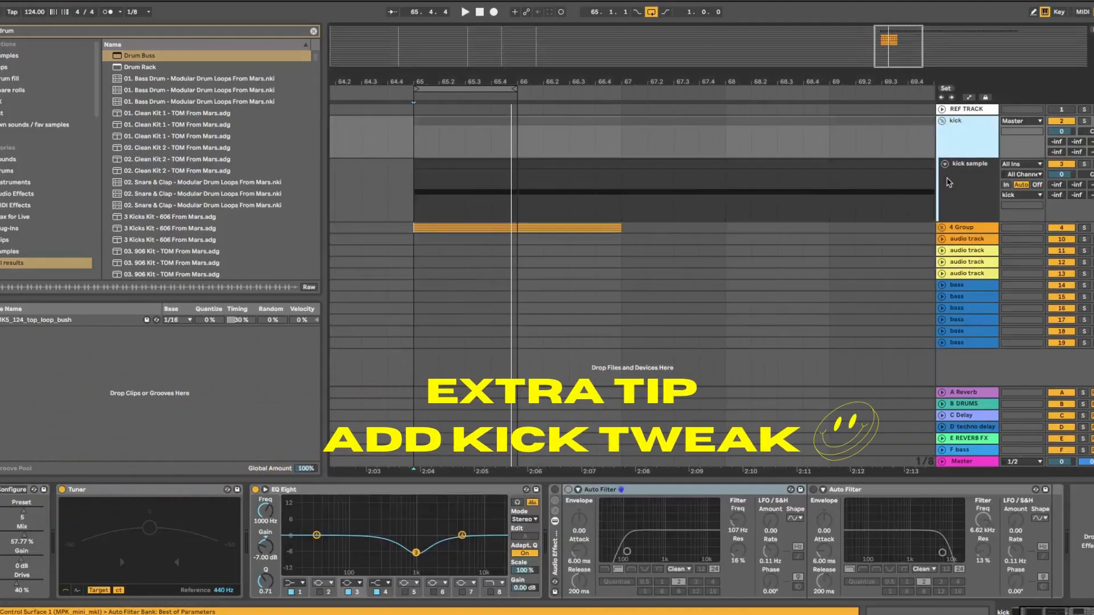
click(1047, 611)
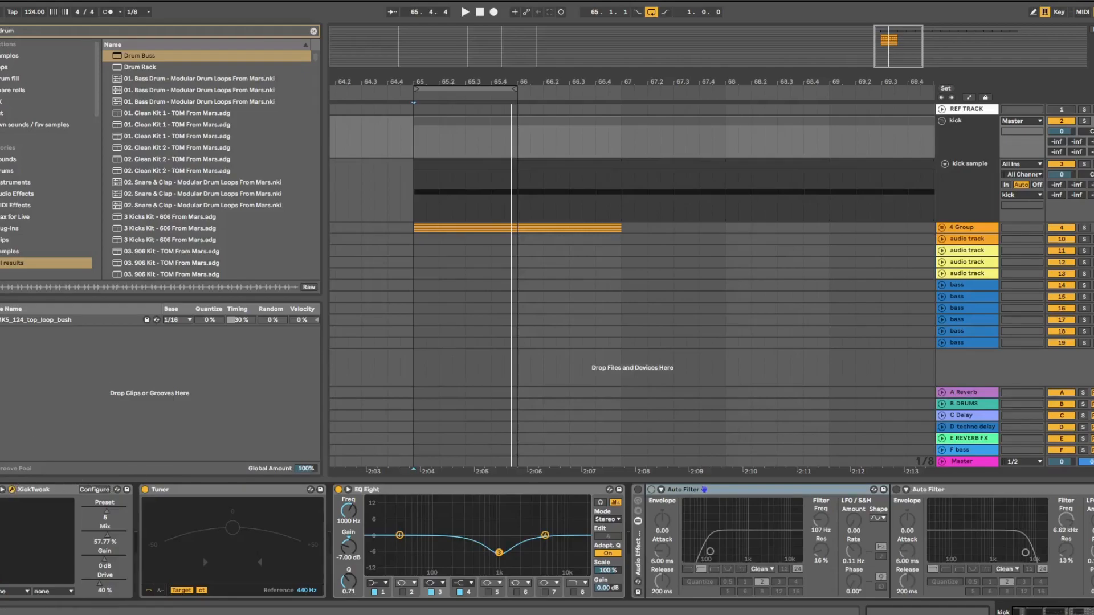
drag(734, 200, 507, 201)
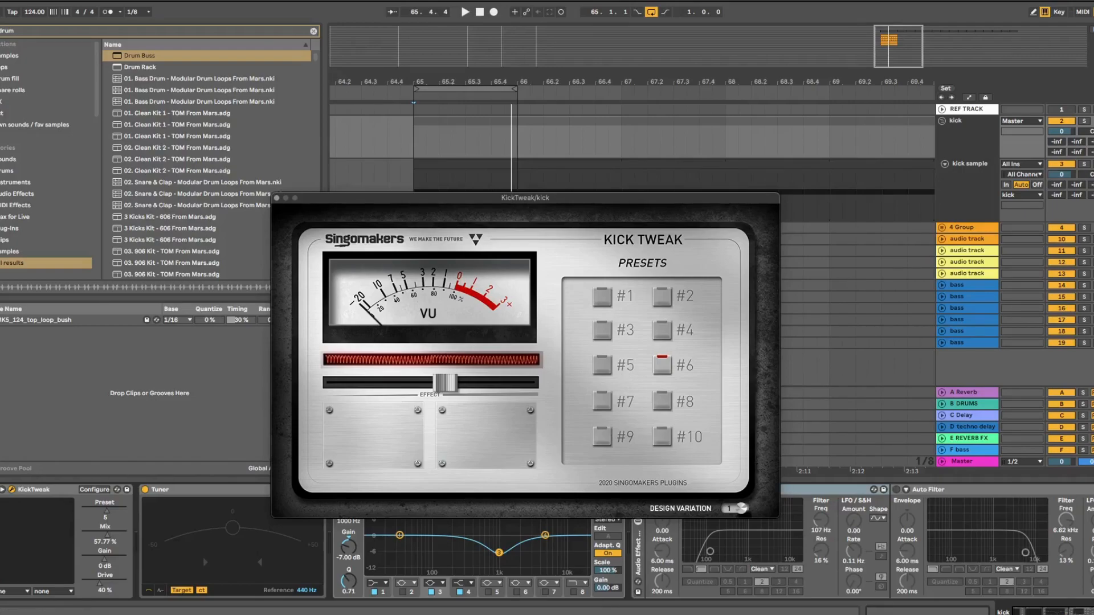
Audition KickTweak with the kick sample soloed and unsoloed, then close its plugin window
click(0, 491)
key(space)
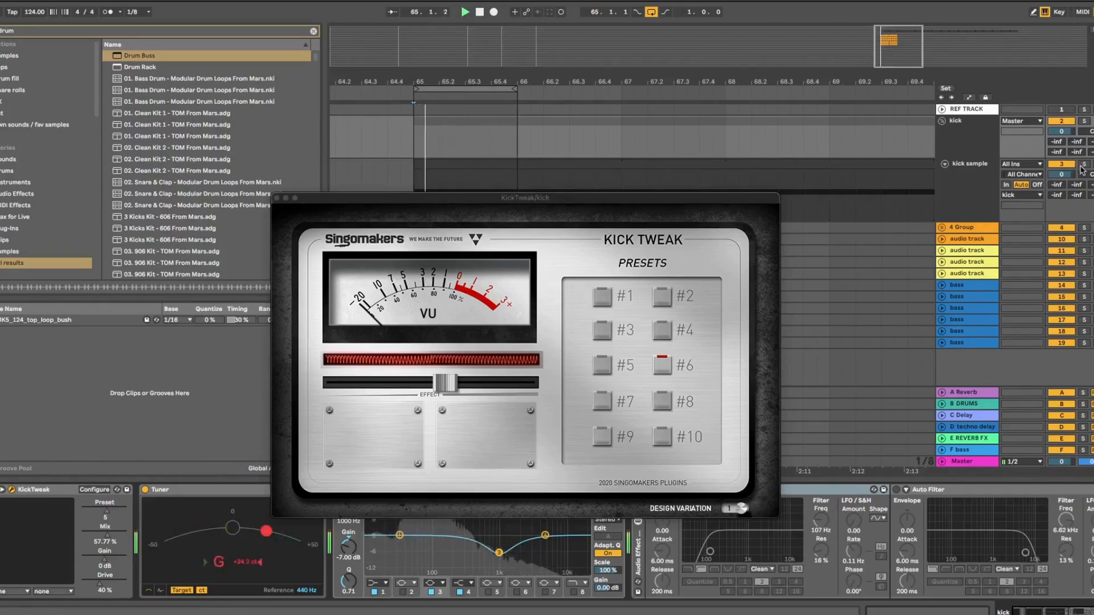
click(1083, 165)
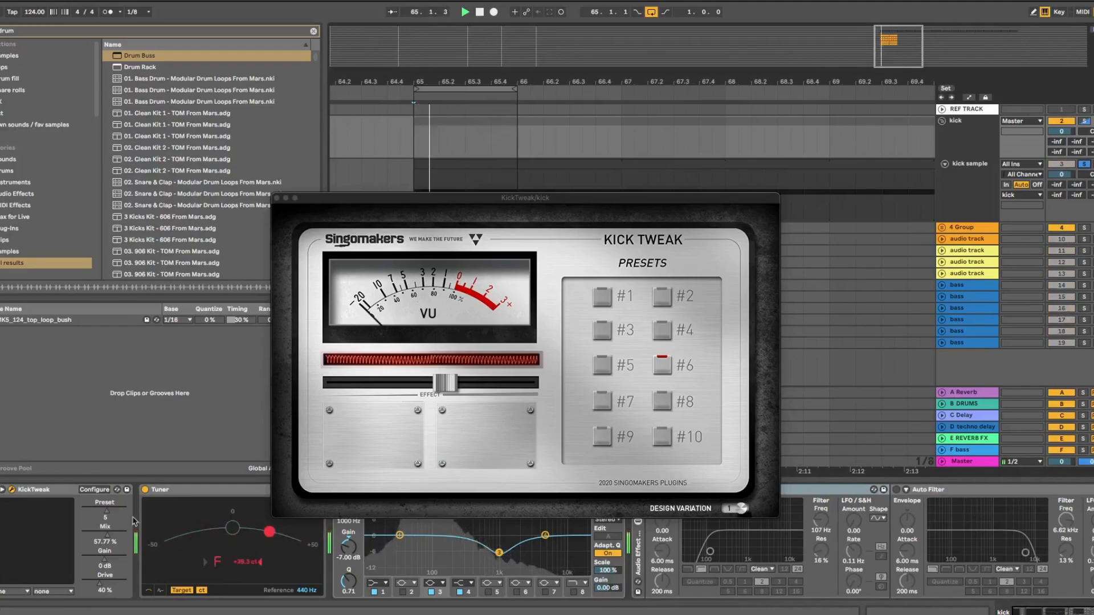
click(55, 489)
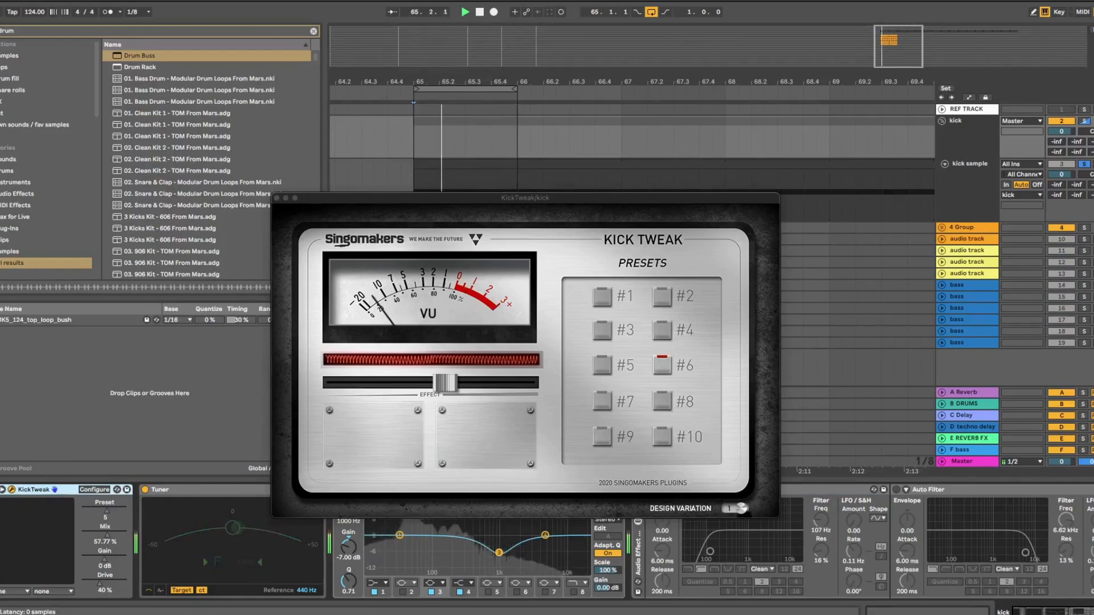
click(1084, 164)
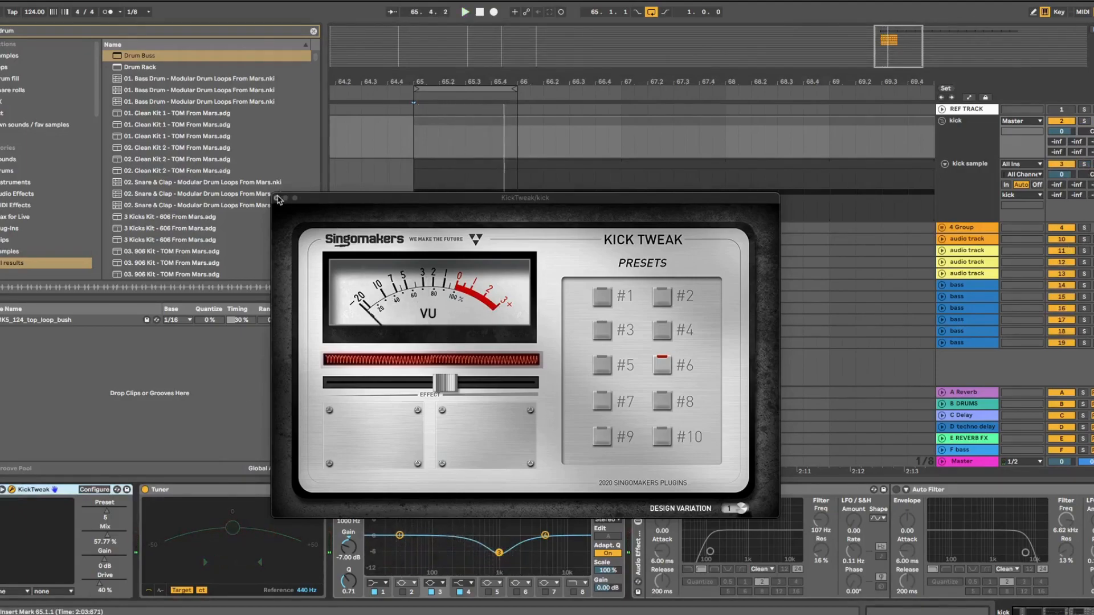
click(277, 199)
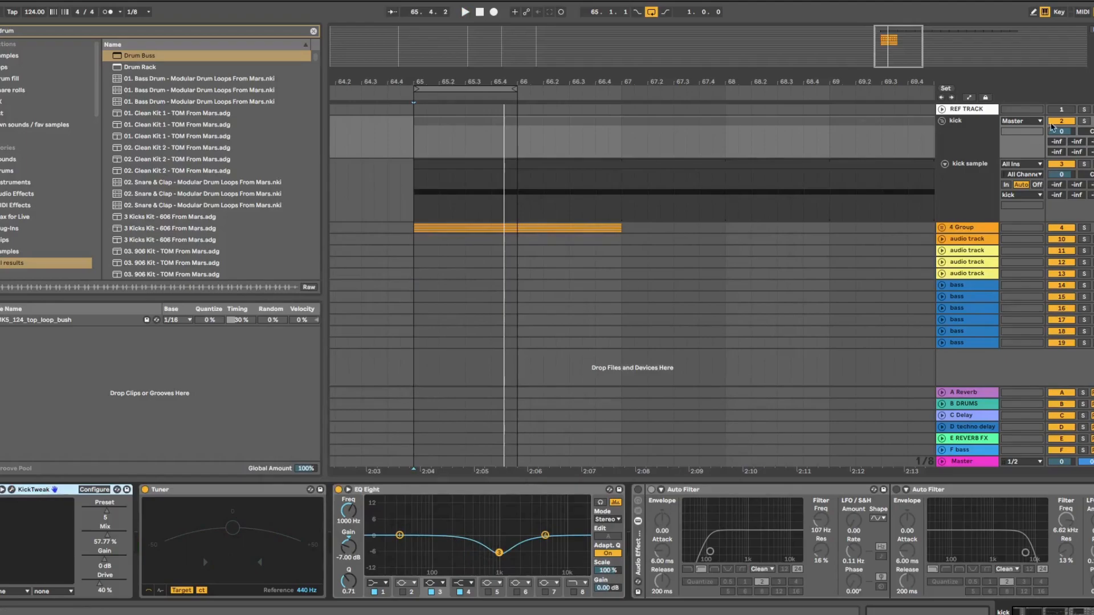
Fold the kick sample and kick group tracks and clear the browser search
click(944, 163)
click(942, 121)
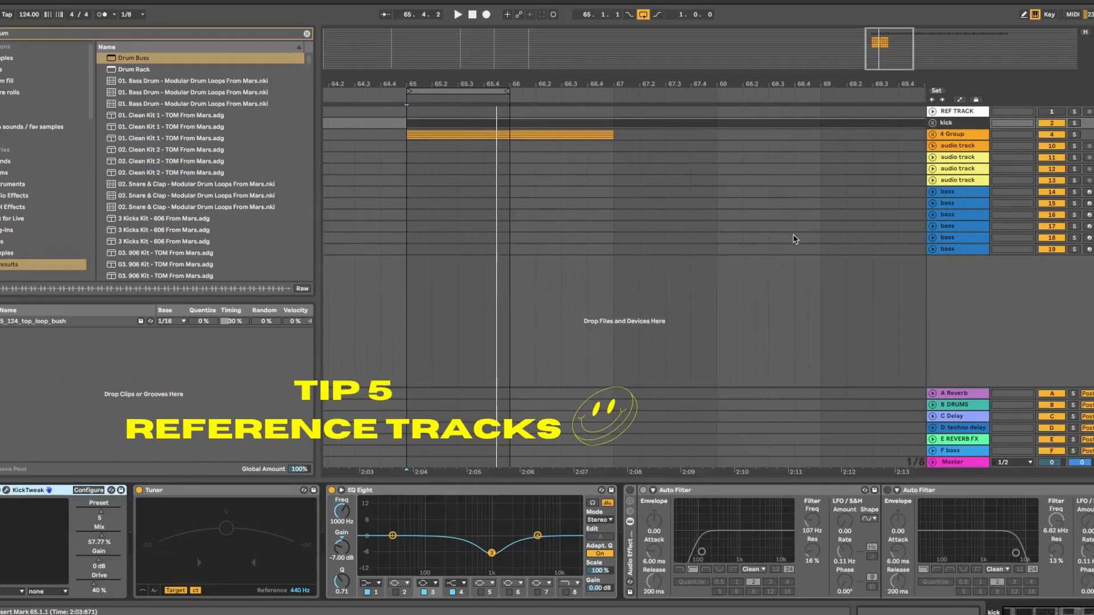
scroll(285, 85, down, 4)
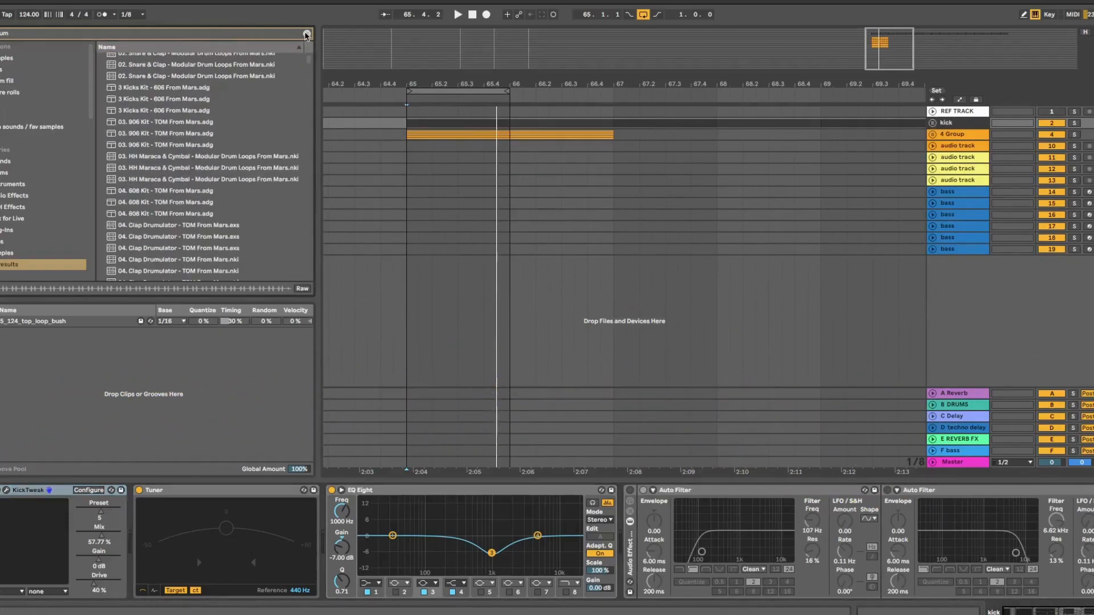
click(307, 34)
Extend the arrangement loop so it ends at bar 67
drag(450, 79, 450, 57)
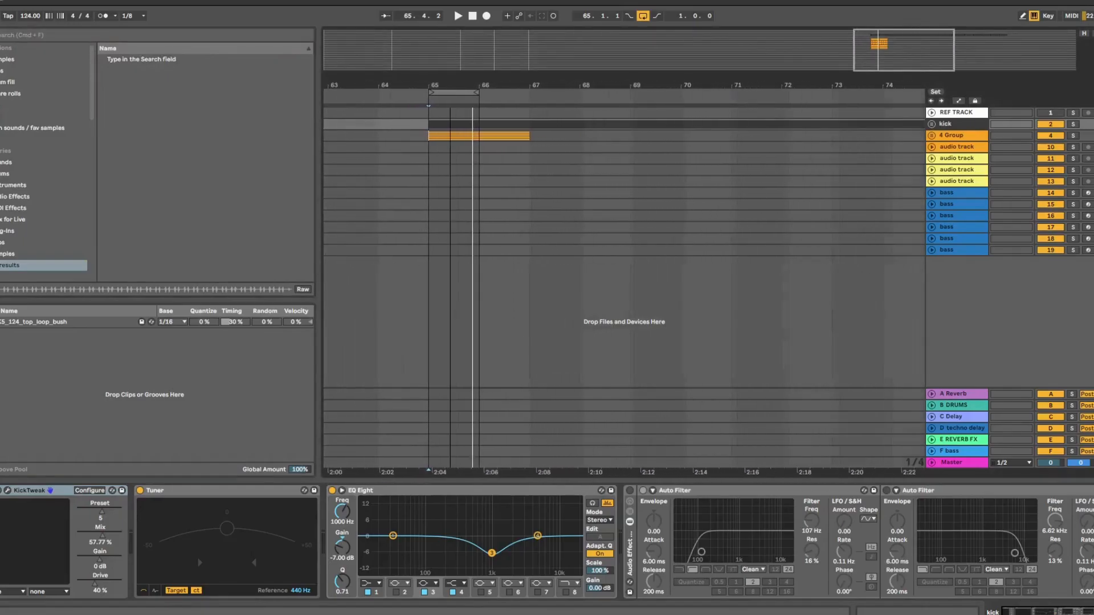
drag(477, 93, 525, 98)
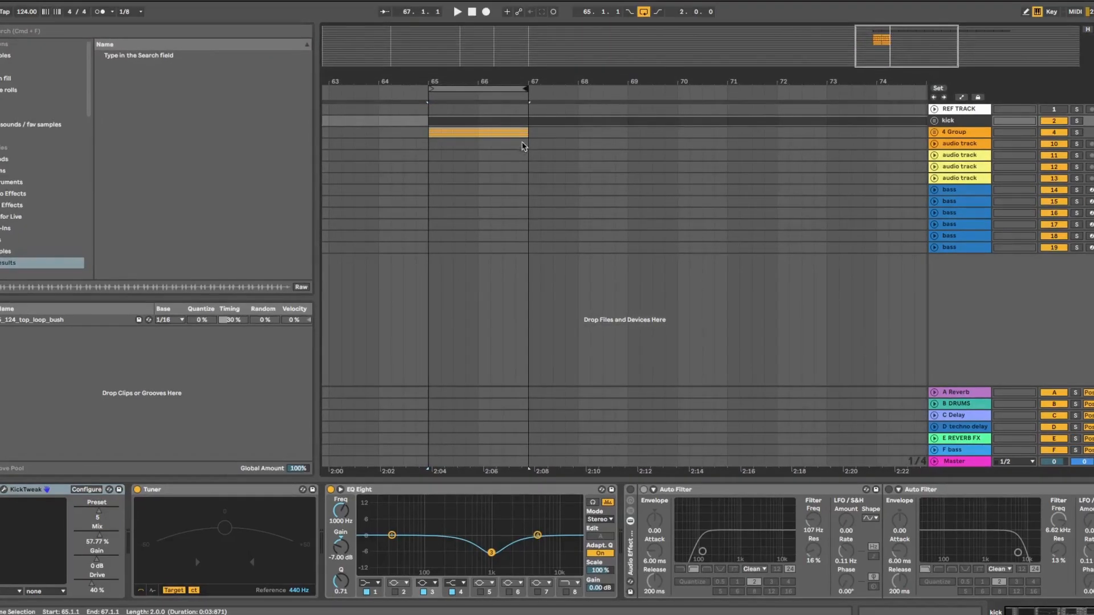
drag(511, 82, 568, 79)
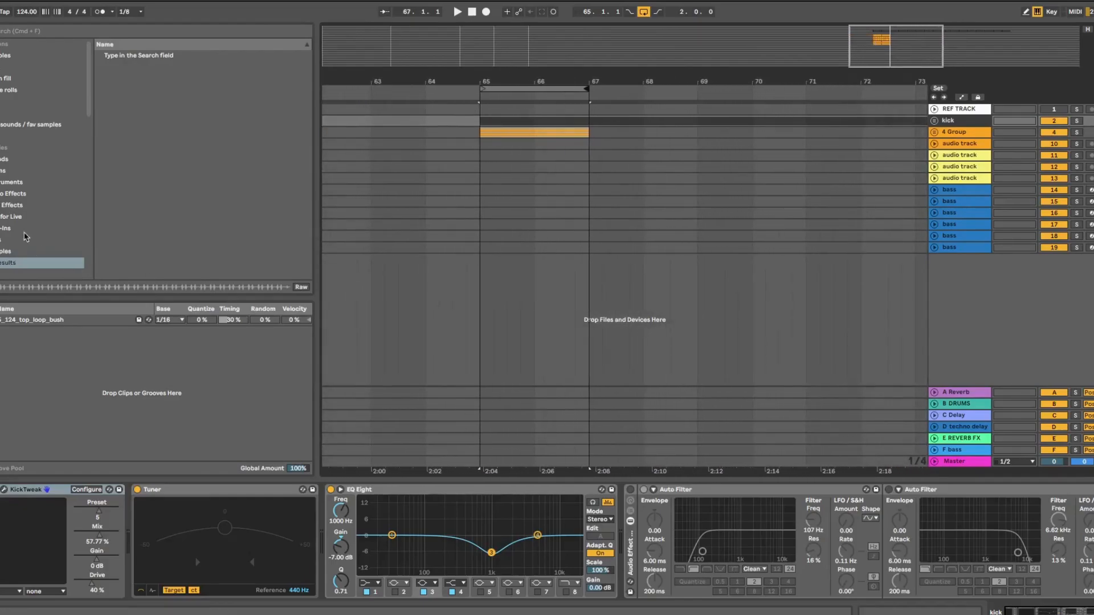
Place 12482743_Bongo Funk_(Original Mix).mp3 from the user sample folder onto REF TRACK
scroll(25, 239, down, 8)
click(18, 260)
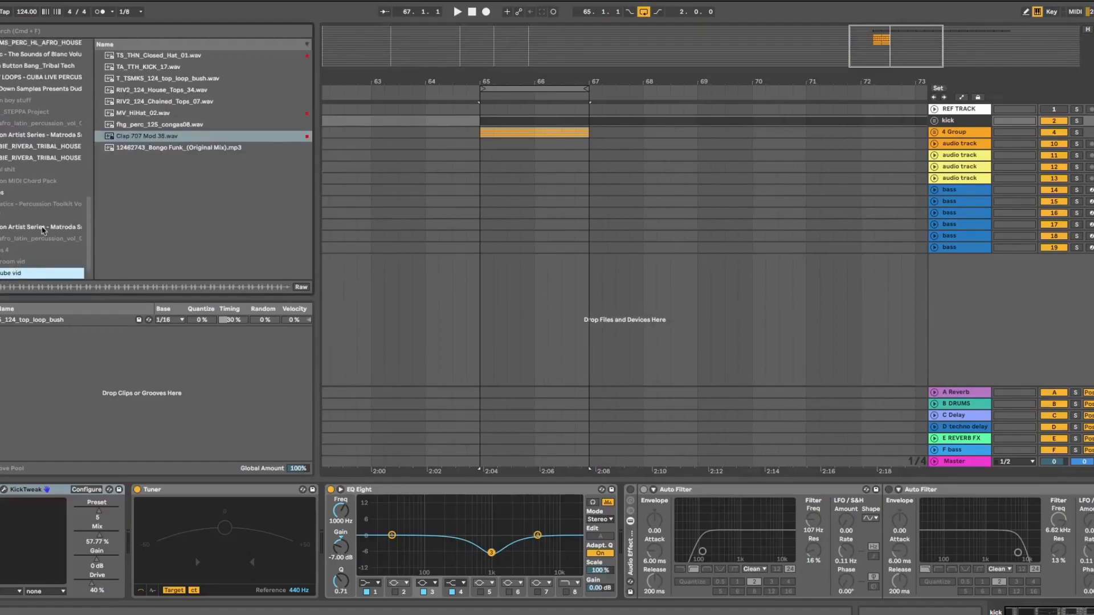
click(144, 146)
drag(144, 145, 428, 112)
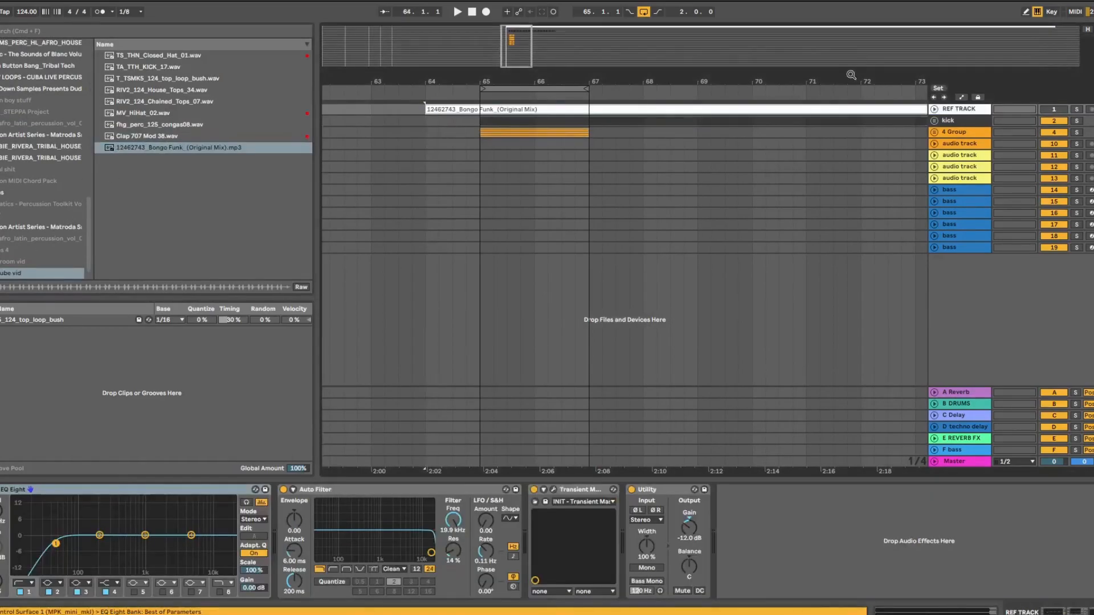
Enable Warp on the Bongo Funk clip and set 1.1.1 at its first transient
click(933, 109)
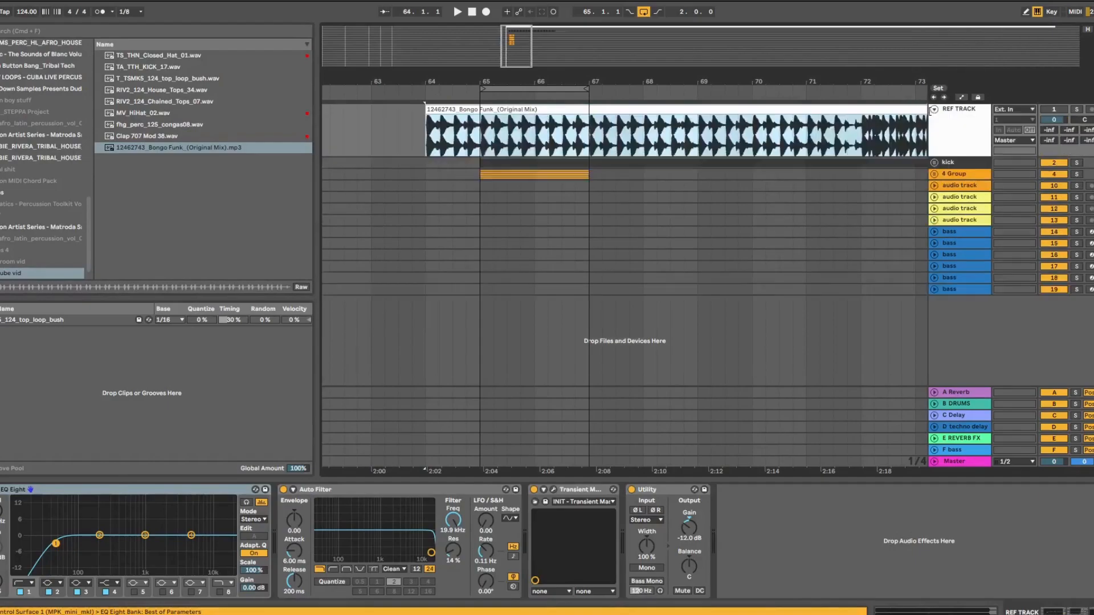
double_click(817, 113)
click(99, 444)
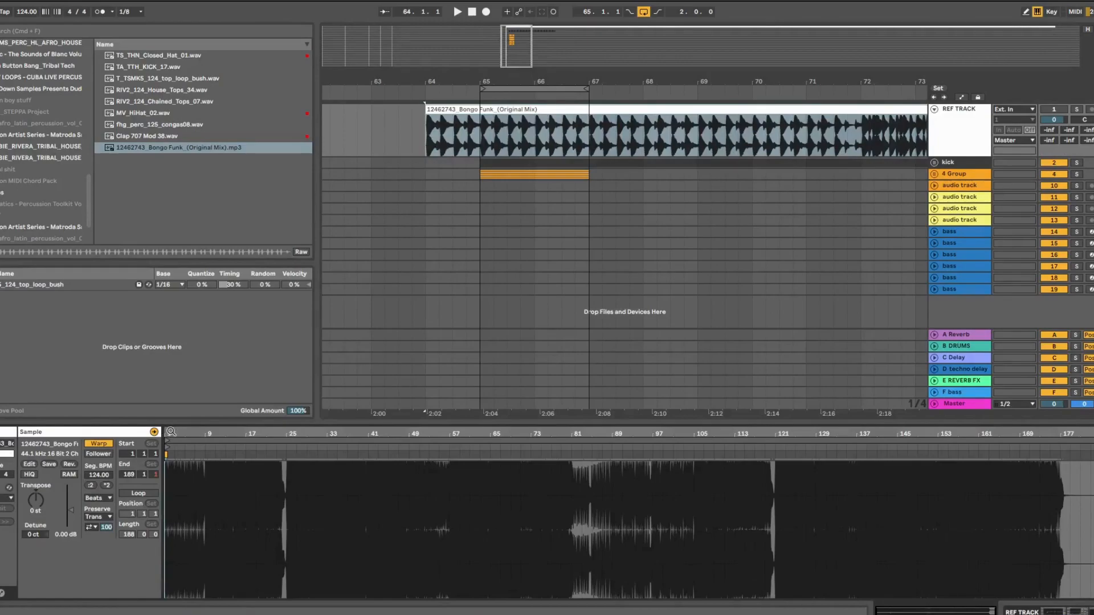
drag(173, 436, 173, 568)
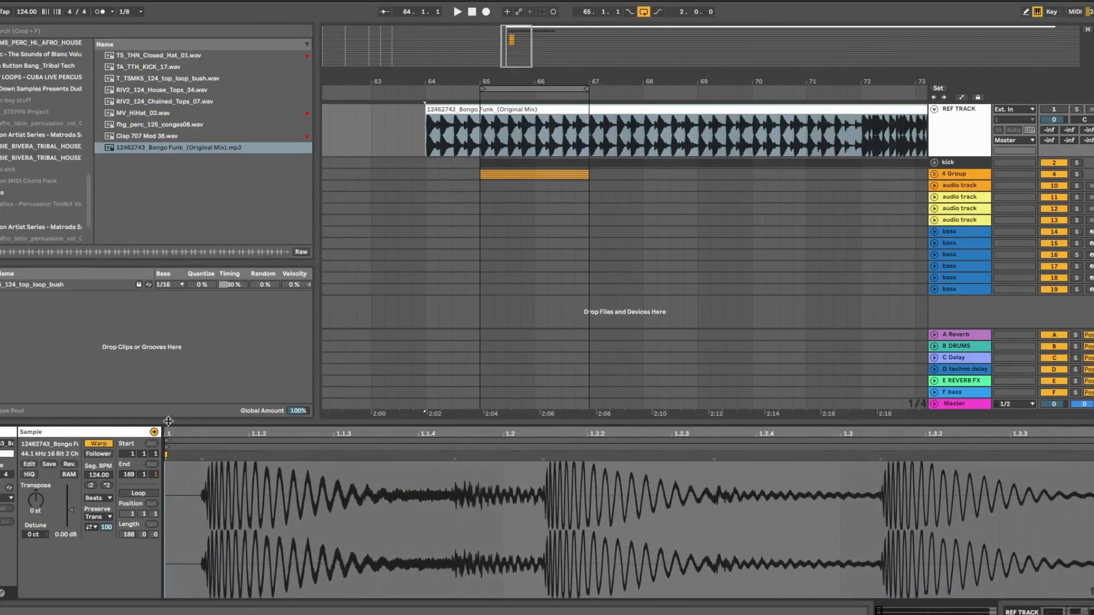
right_click(204, 460)
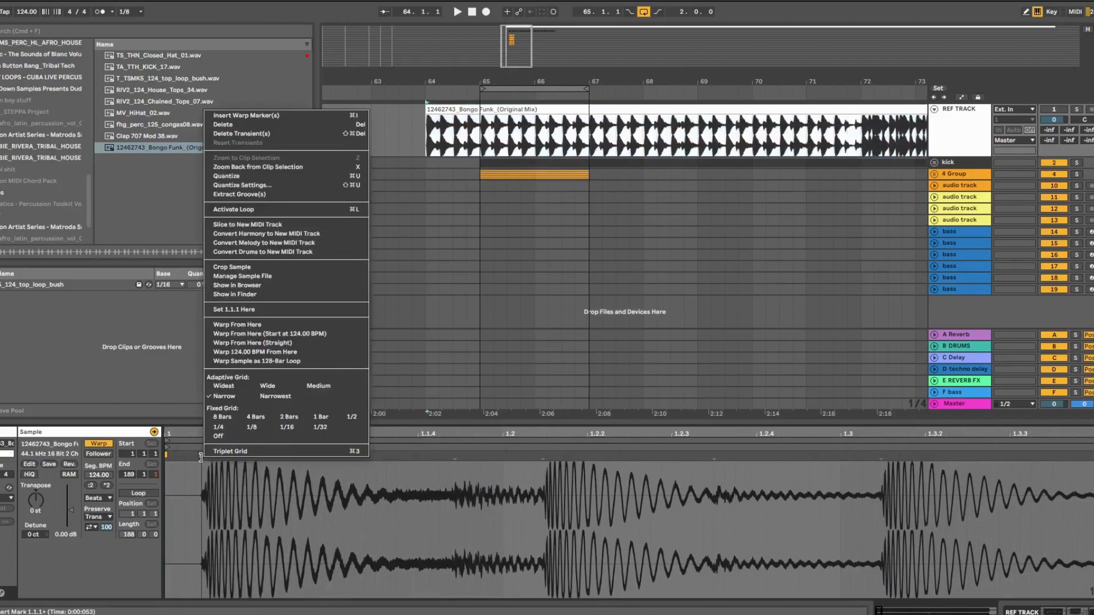
click(226, 309)
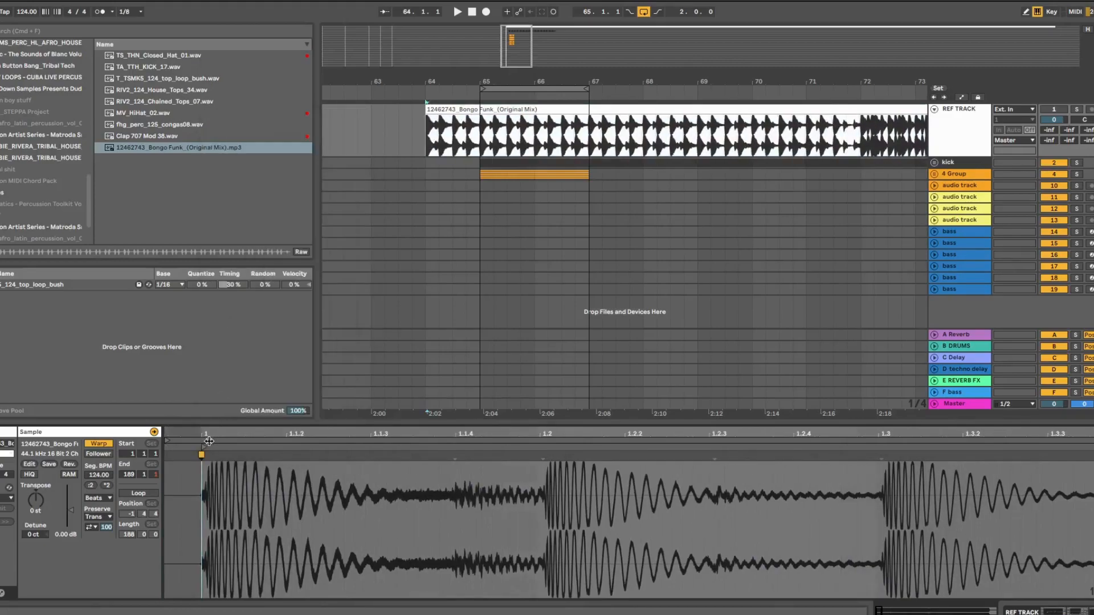
Align the beats near 1.2 and 1.3 to gridlines, then move the clip to bar 24
drag(545, 459, 540, 457)
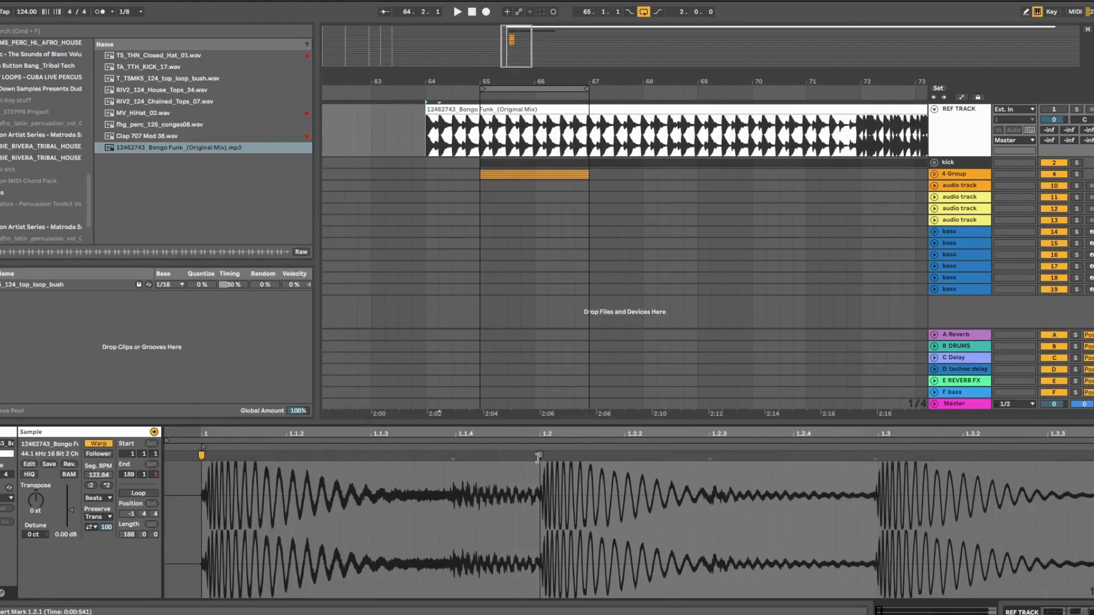
drag(876, 458, 878, 458)
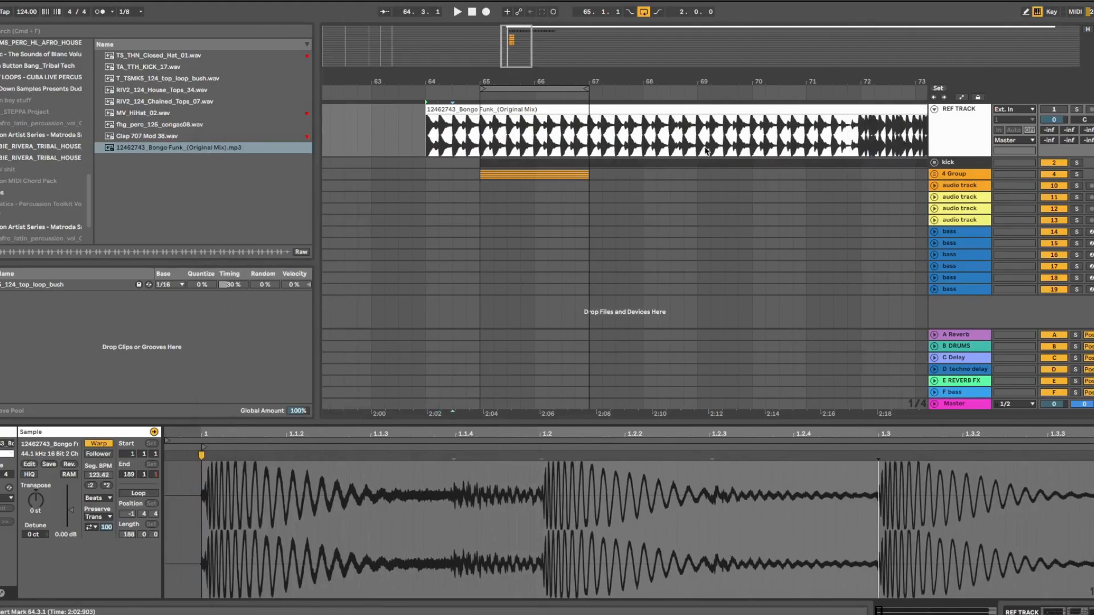
drag(576, 84, 576, 34)
drag(551, 109, 314, 135)
drag(419, 84, 424, 34)
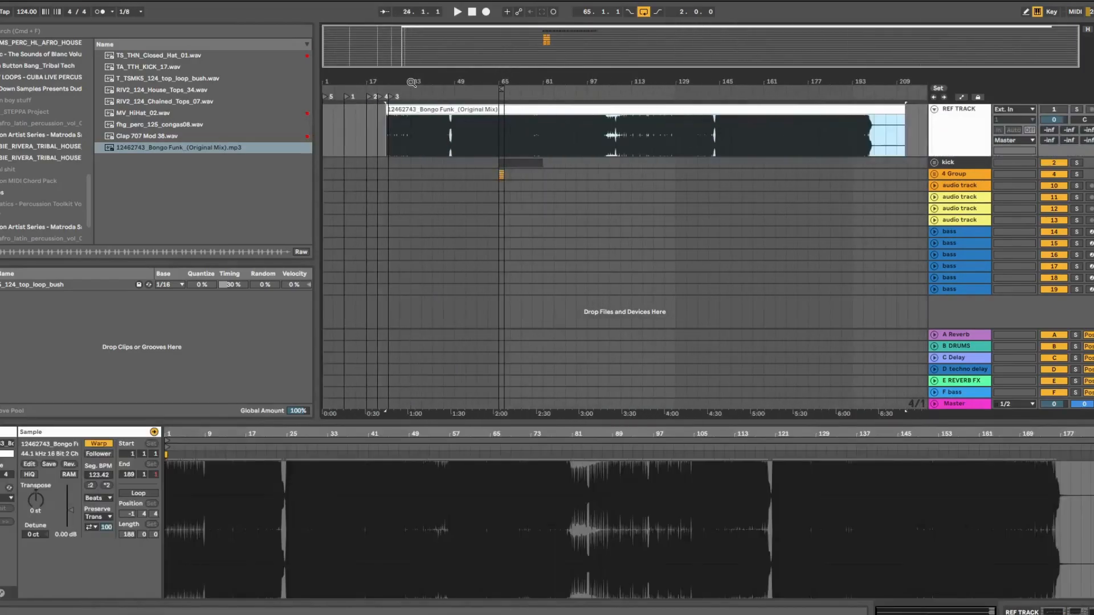
Move the Bongo Funk clip to bar 1 and delete locators 4 and 3
drag(422, 109, 349, 128)
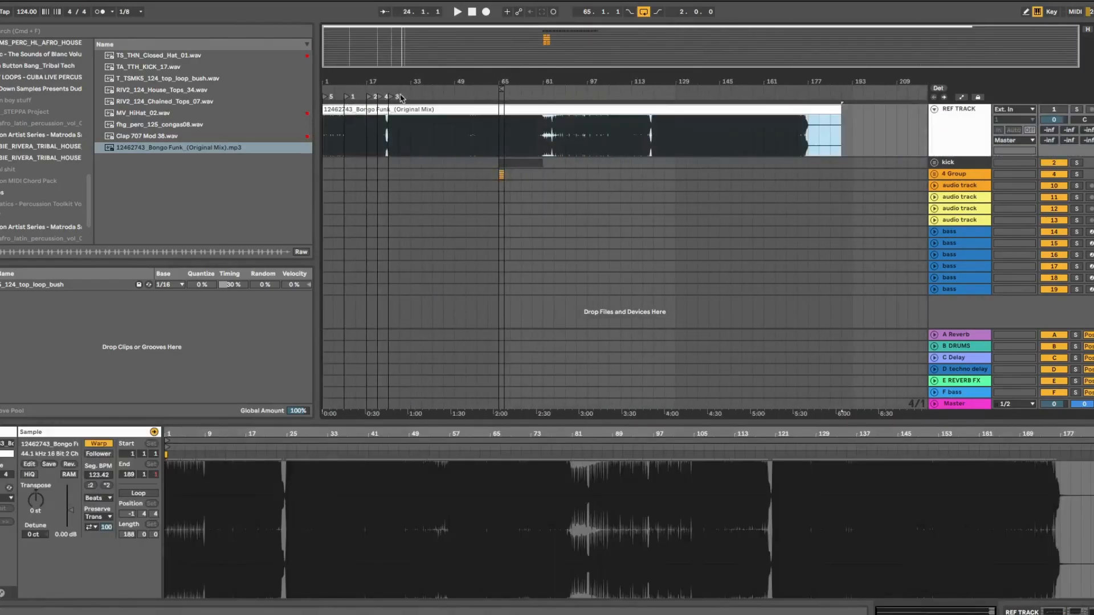
right_click(392, 100)
click(401, 103)
right_click(380, 98)
click(391, 103)
Rename the first locator to 'into'
drag(379, 83, 378, 134)
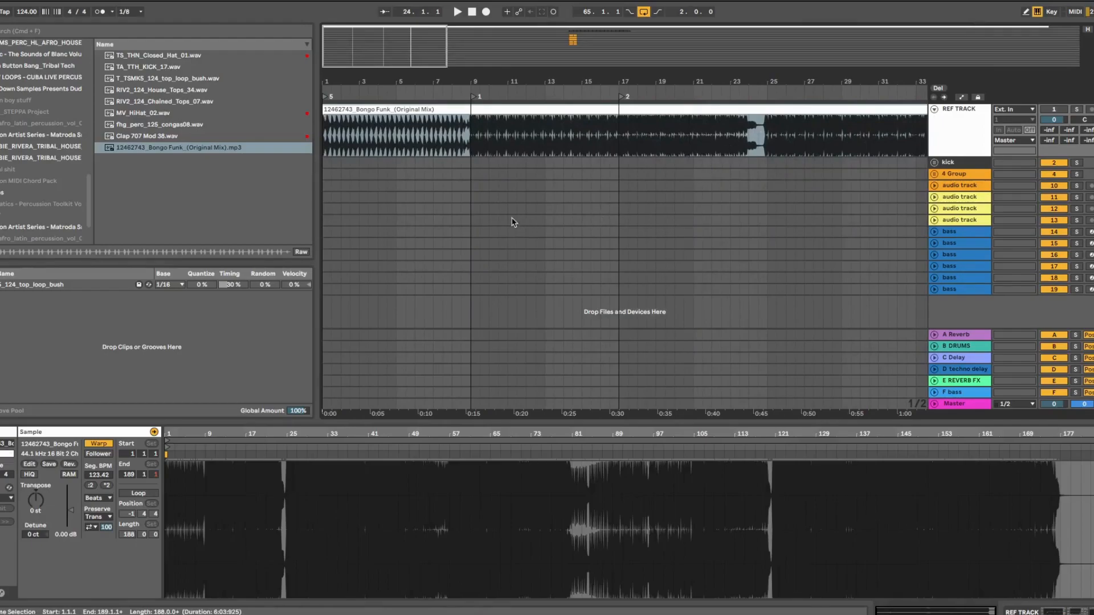
drag(546, 77, 546, 79)
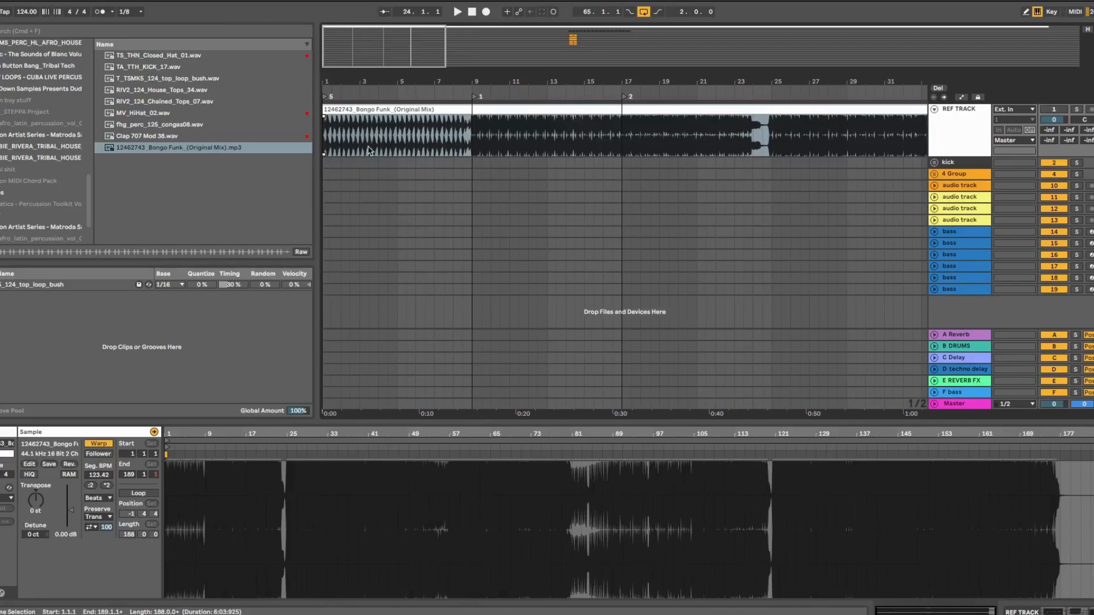
right_click(326, 98)
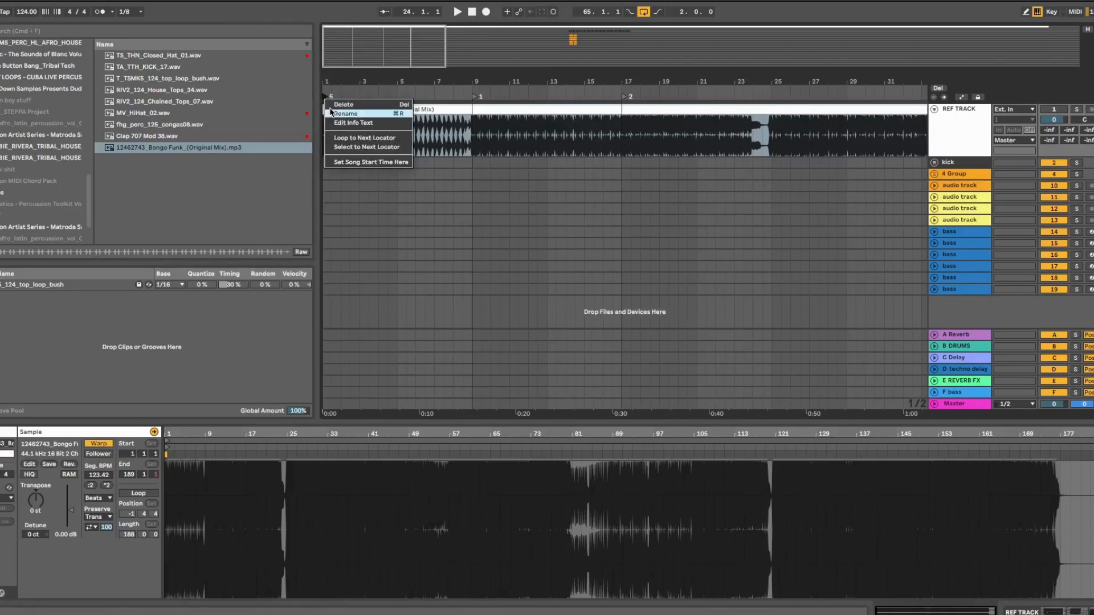
click(331, 113)
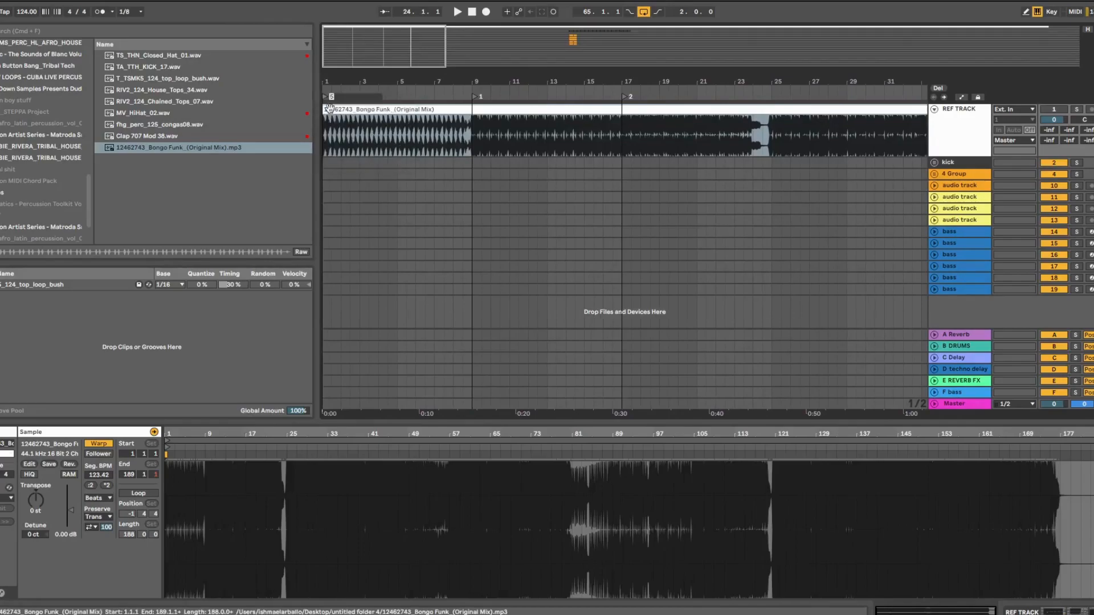
text(into)
key(Return)
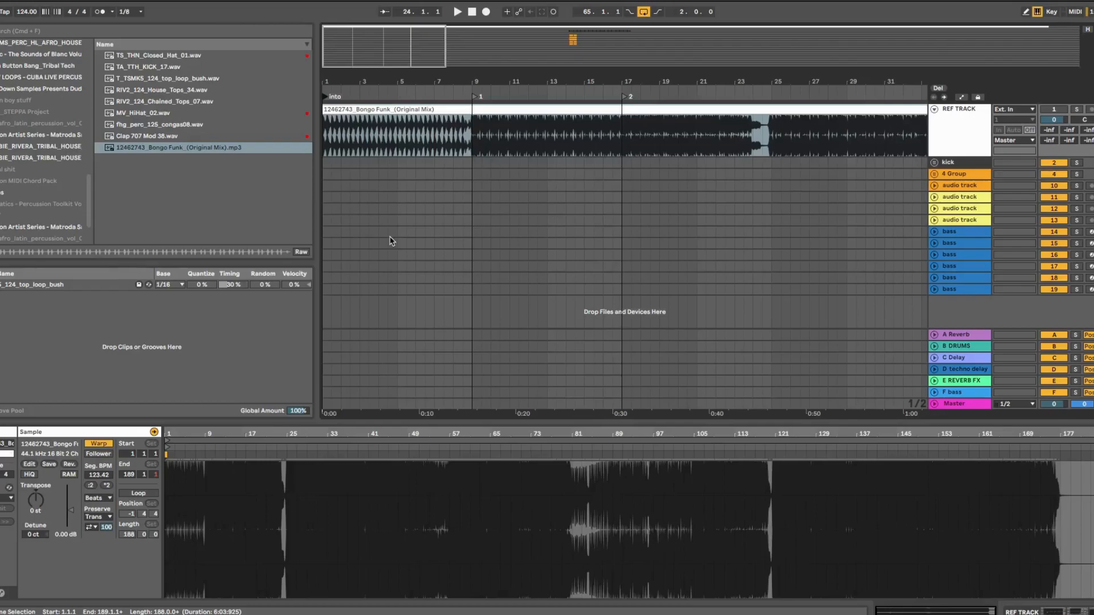
Rename locator 1 to 'add bass or take off auto filer on kick'
click(427, 108)
mouse_move(435, 80)
mouse_down()
mouse_move(405, 79)
mouse_move(387, 29)
mouse_move(393, 75)
mouse_move(420, 88)
mouse_move(450, 81)
mouse_up()
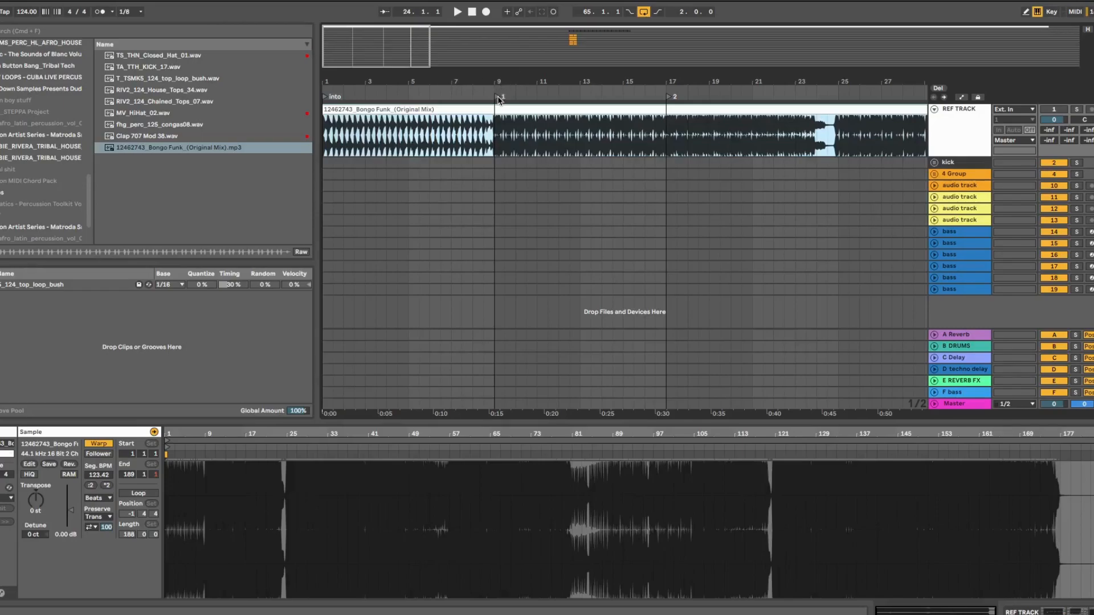
drag(473, 79, 530, 80)
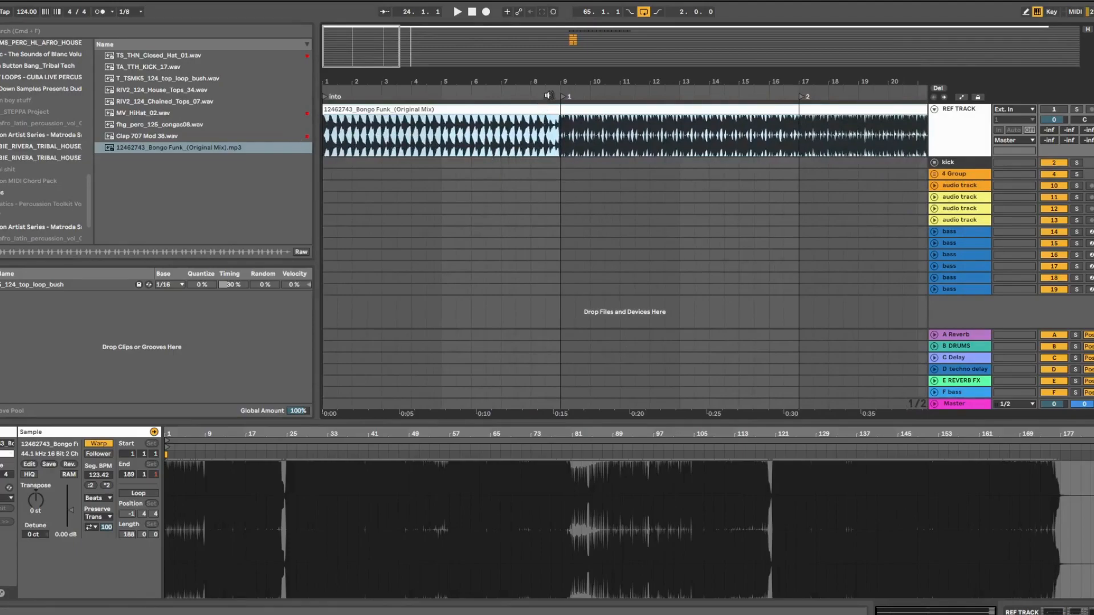
right_click(563, 97)
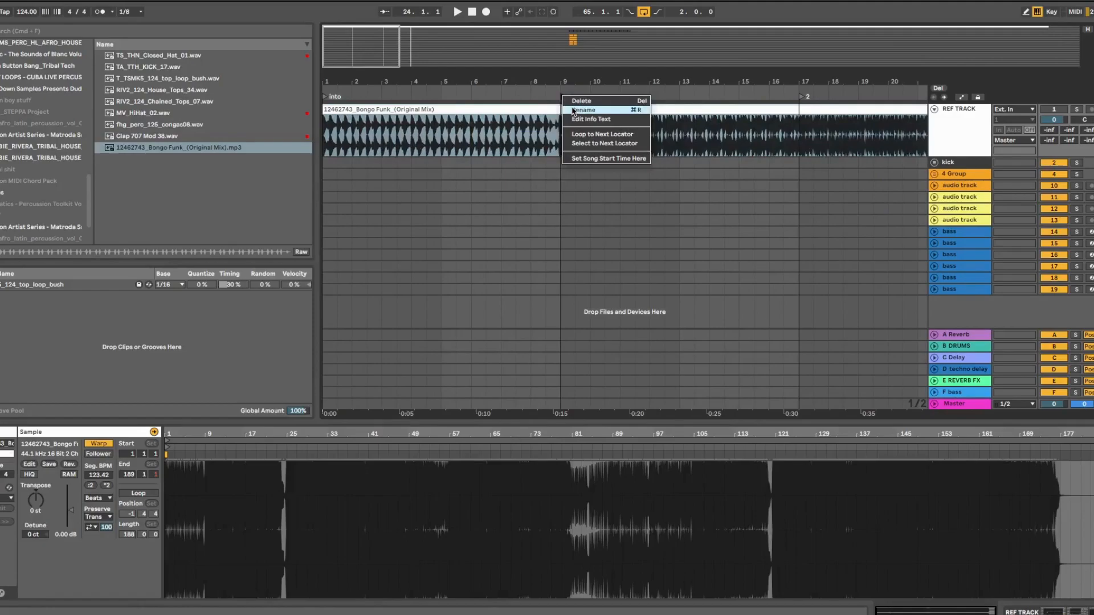
click(574, 110)
text(add b)
text(ass or )
text(take off aut)
text(o file)
text(r on kick)
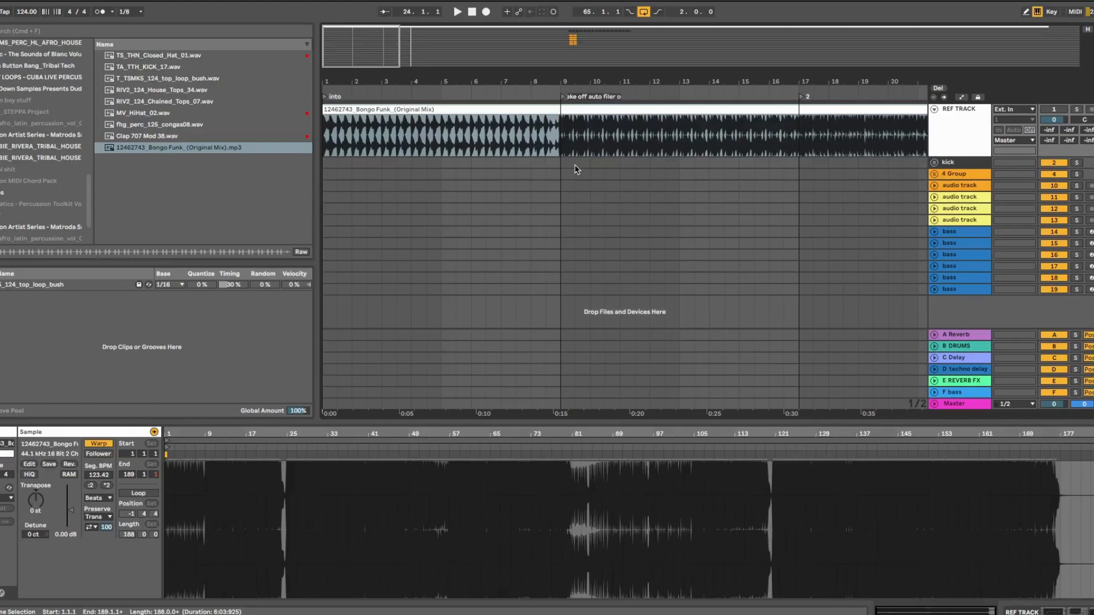
key(Return)
Rename locator 2 to 'break'
mouse_move(788, 79)
mouse_down()
mouse_move(552, 78)
mouse_move(545, 64)
mouse_up()
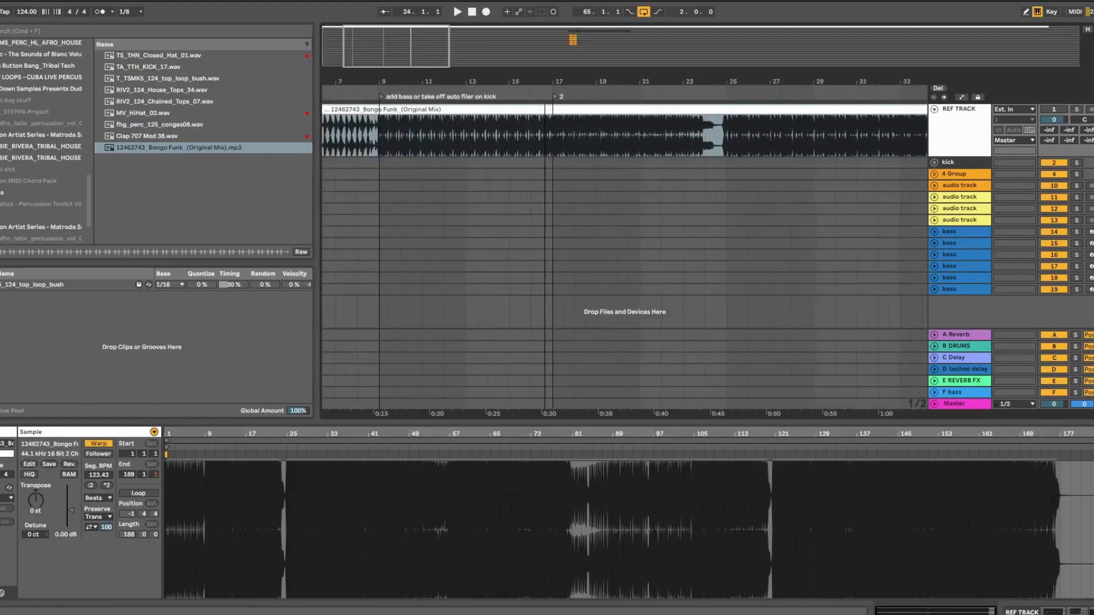
right_click(556, 96)
click(564, 112)
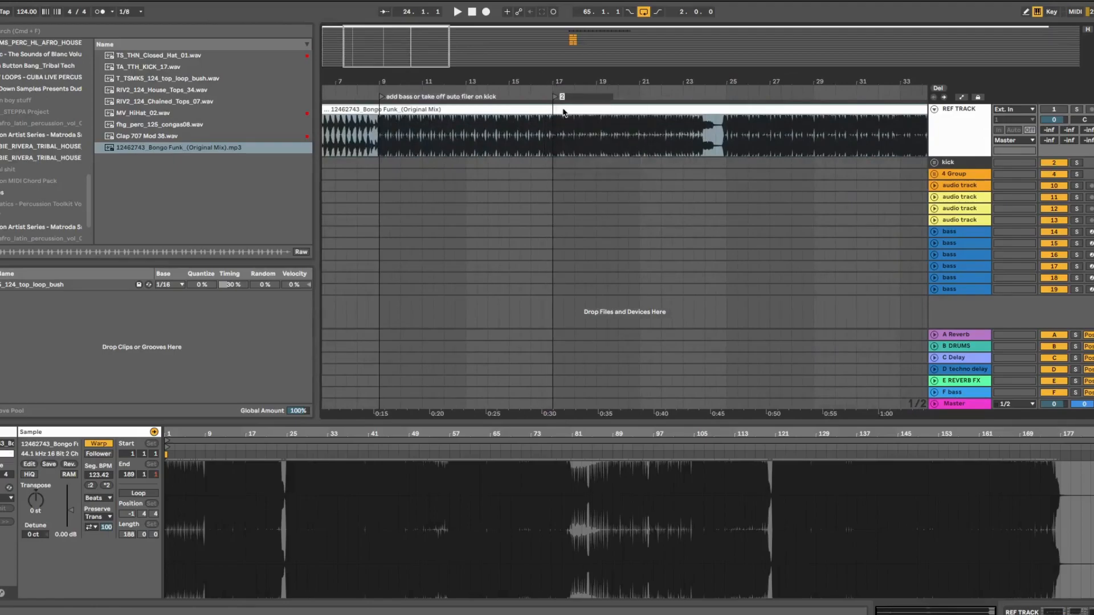
text(break)
key(Return)
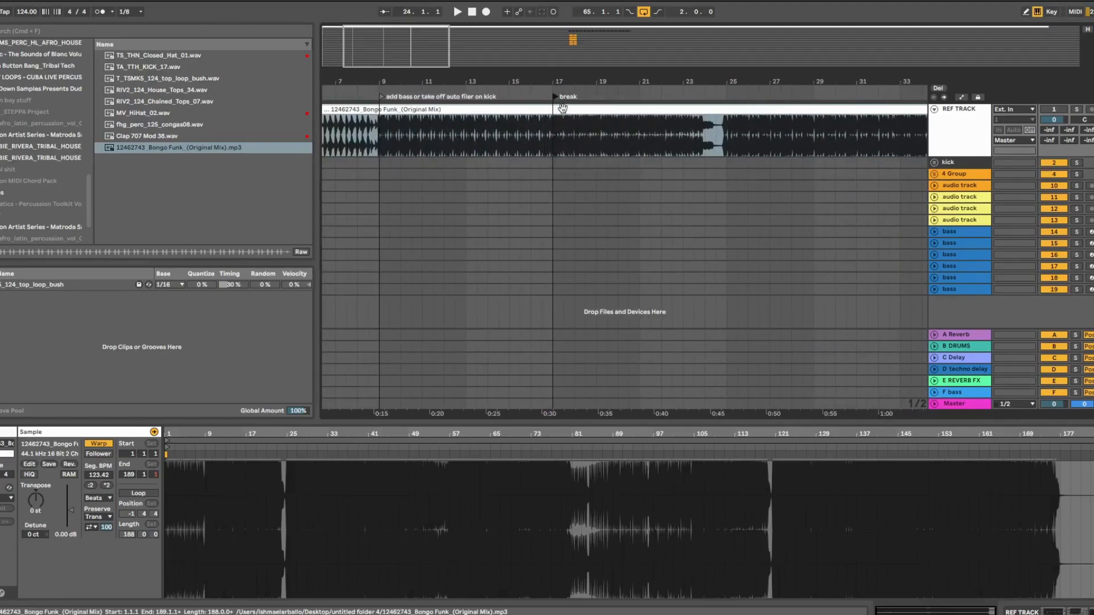
Add a new locator at bar 25 named 'drop'
drag(718, 84, 721, 140)
click(763, 129)
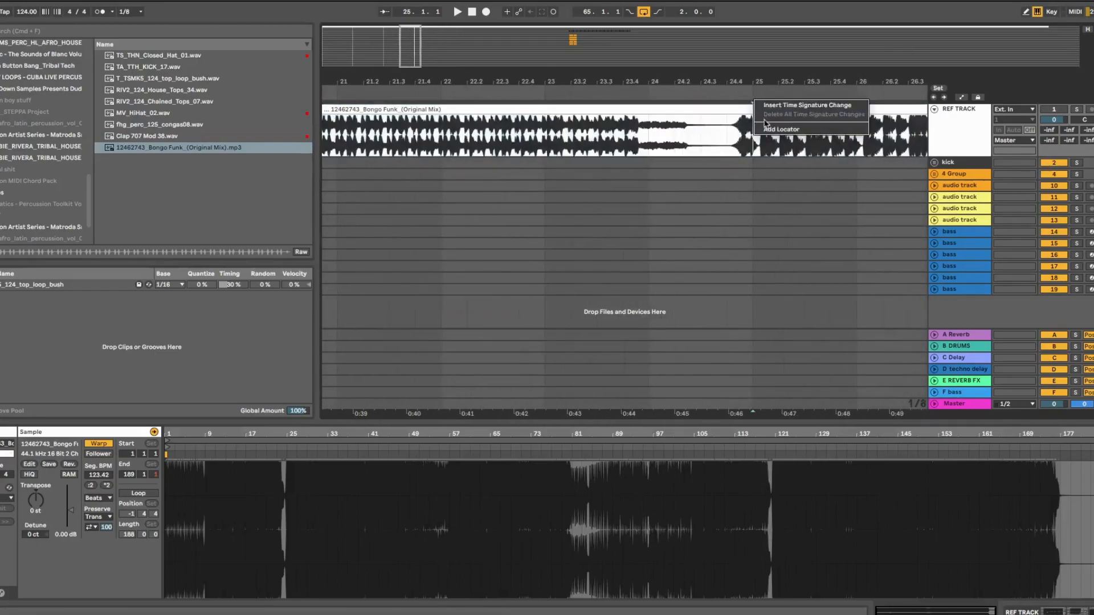
text(drop)
key(Return)
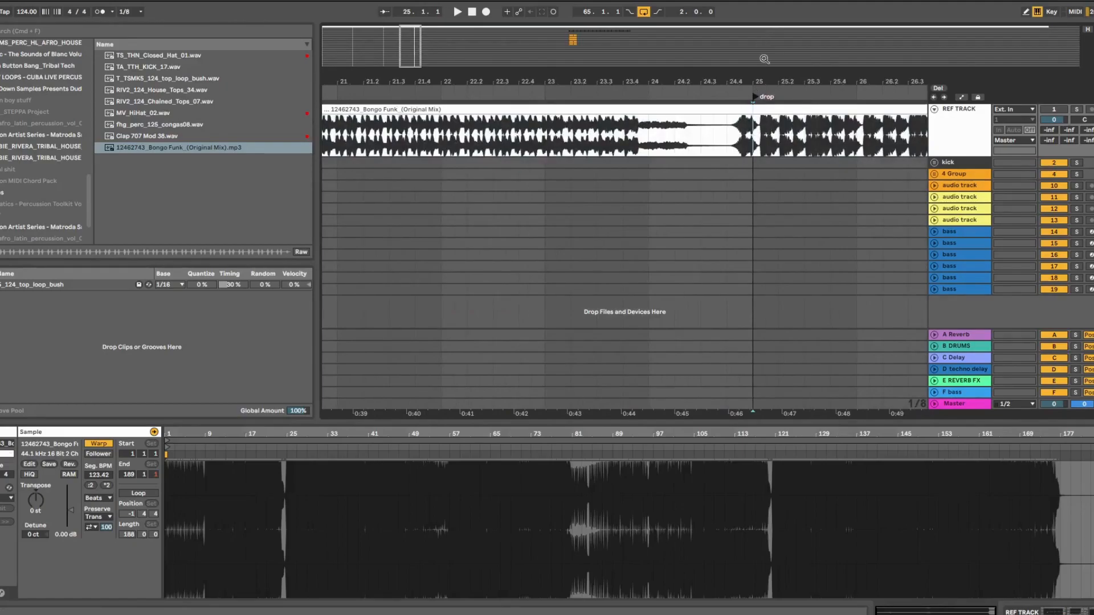
Copy the kick and 4 Group clips from bar 65 and paste them at bar 1
drag(761, 85, 761, 47)
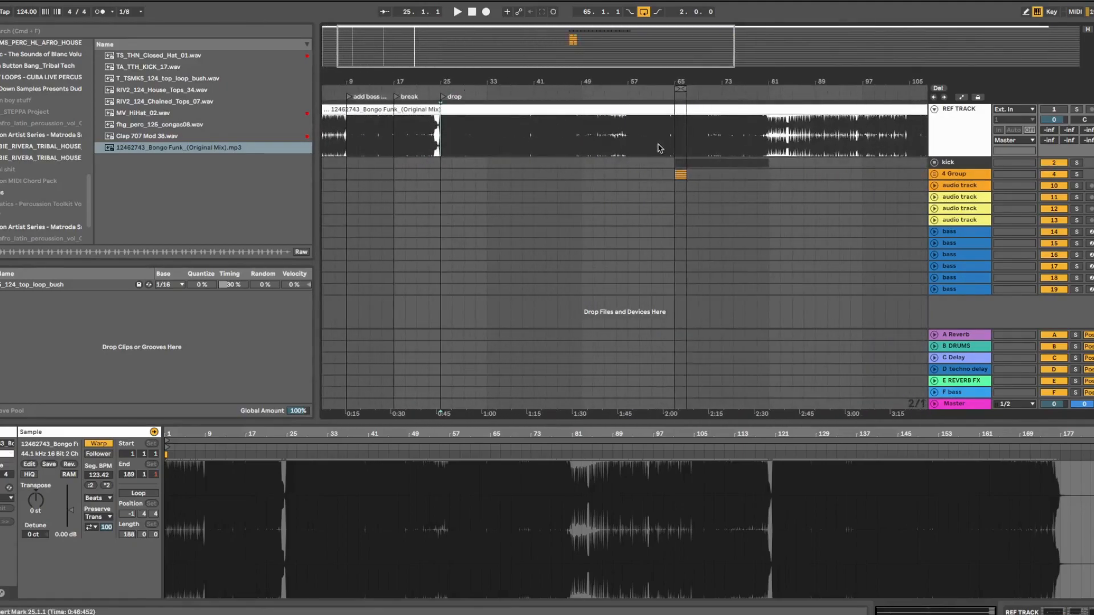
drag(687, 175, 676, 165)
click(679, 165)
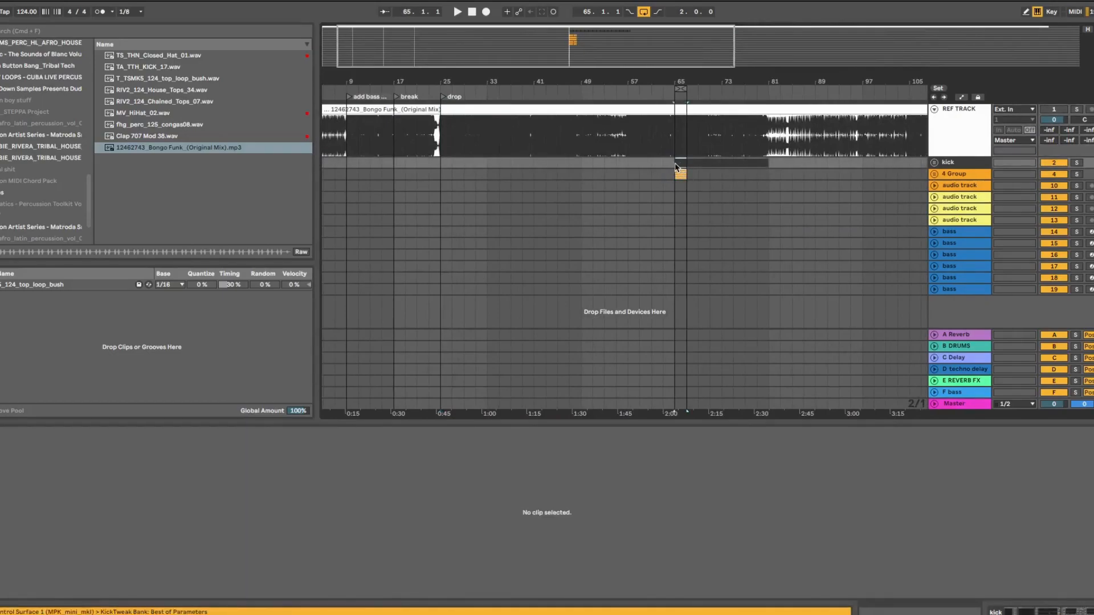
drag(623, 86, 624, 68)
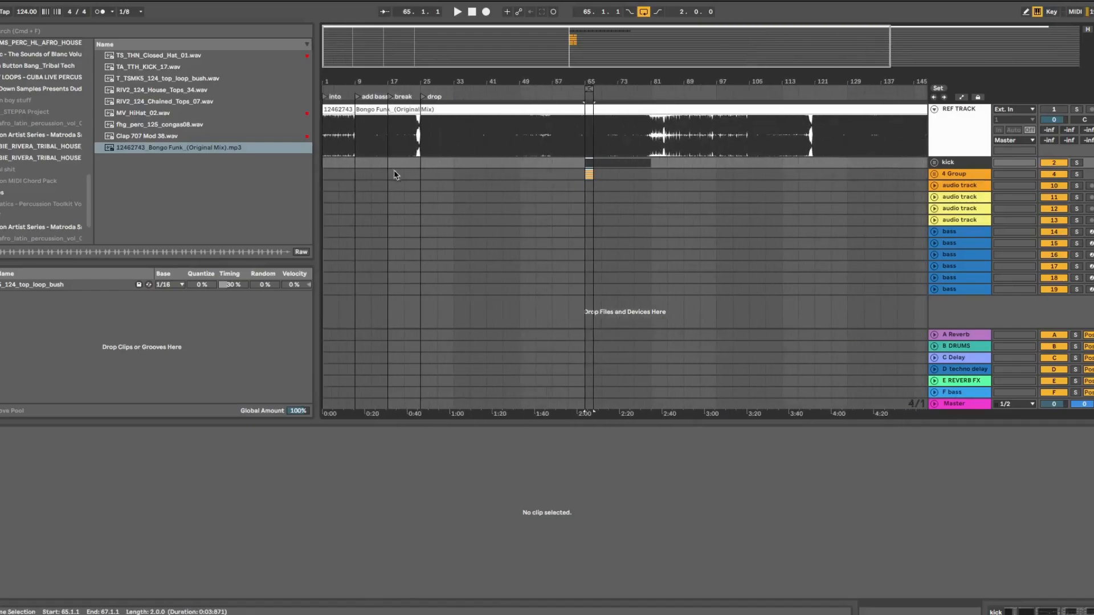
click(327, 165)
key(super+v)
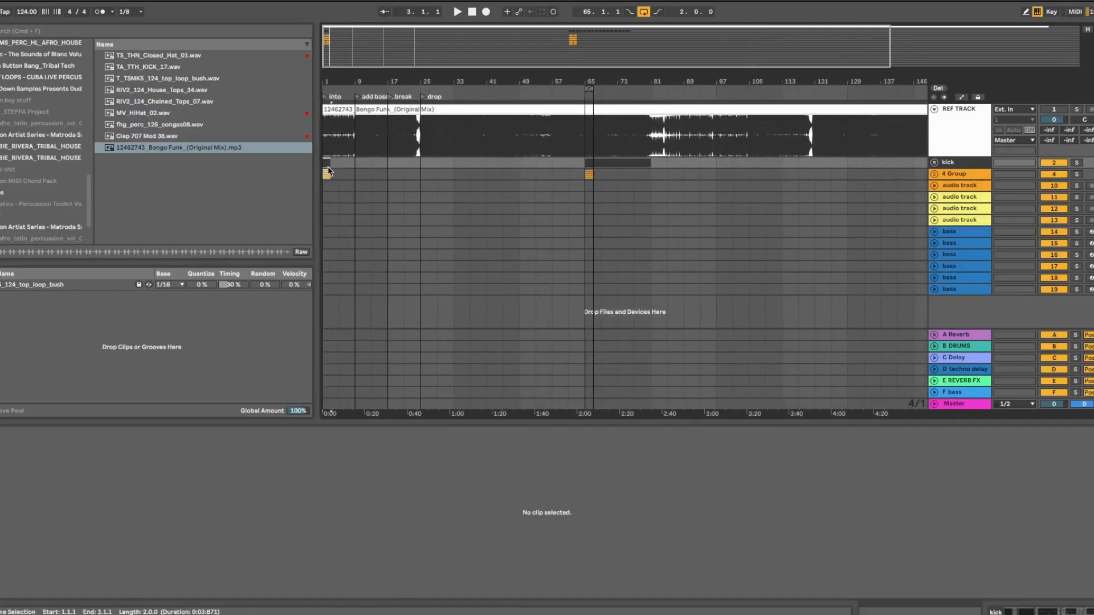
Duplicate the pasted clips repeatedly through bar 81, then fold REF TRACK
key(super+d)
key(super+d)
key(super+d)
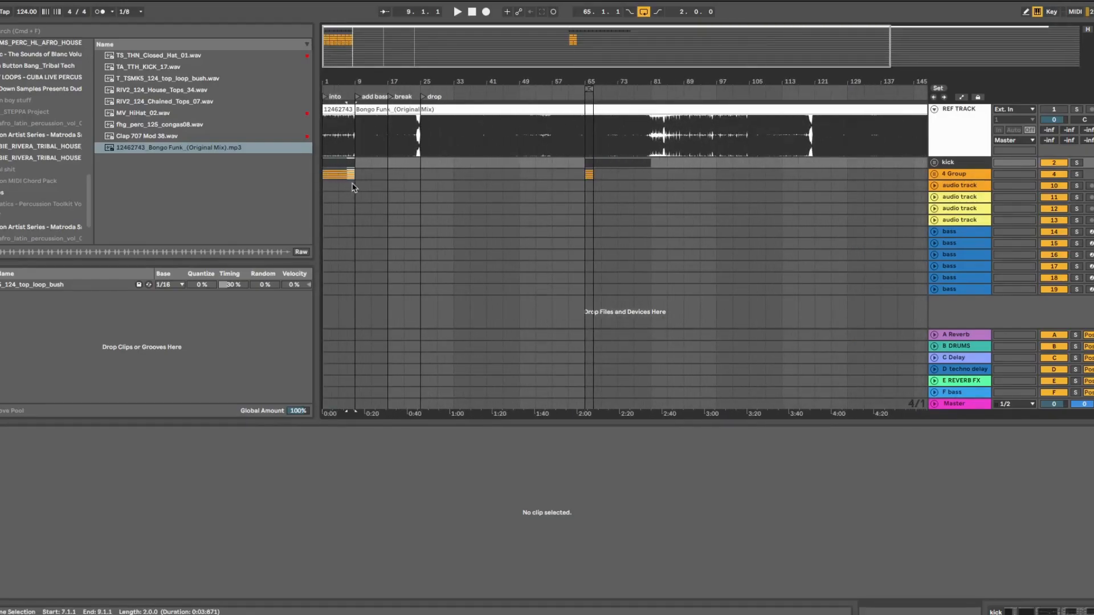
drag(354, 186, 319, 167)
key(super+d)
key(super+d)
key(super+d)
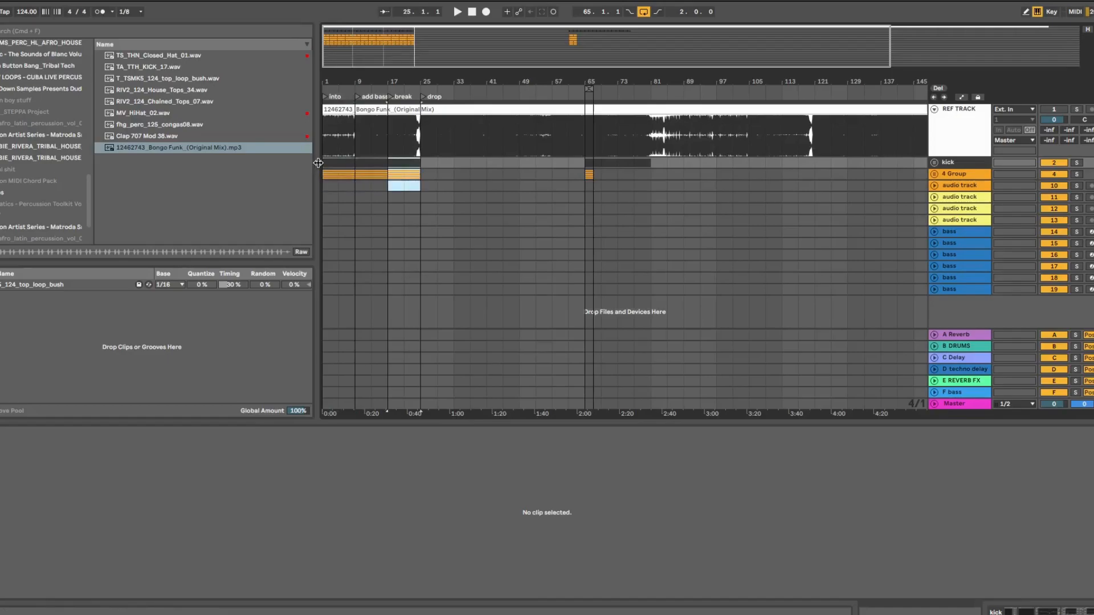
key(super+d)
key(super+d)
key(super+d)
key(super+d)
key(super+d)
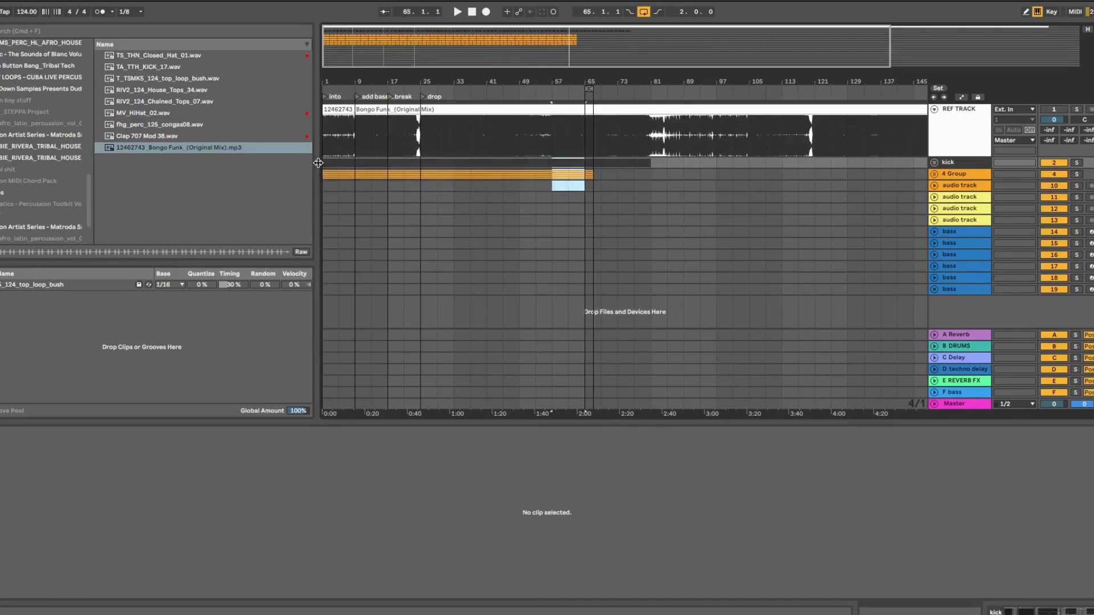
key(super+d)
drag(452, 80, 625, 114)
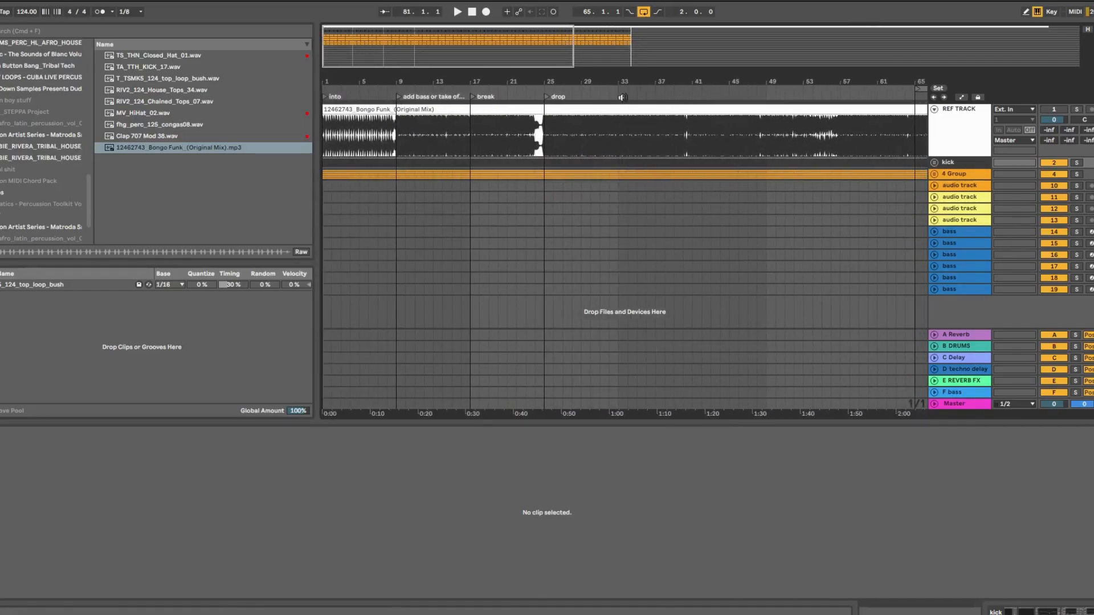
click(933, 112)
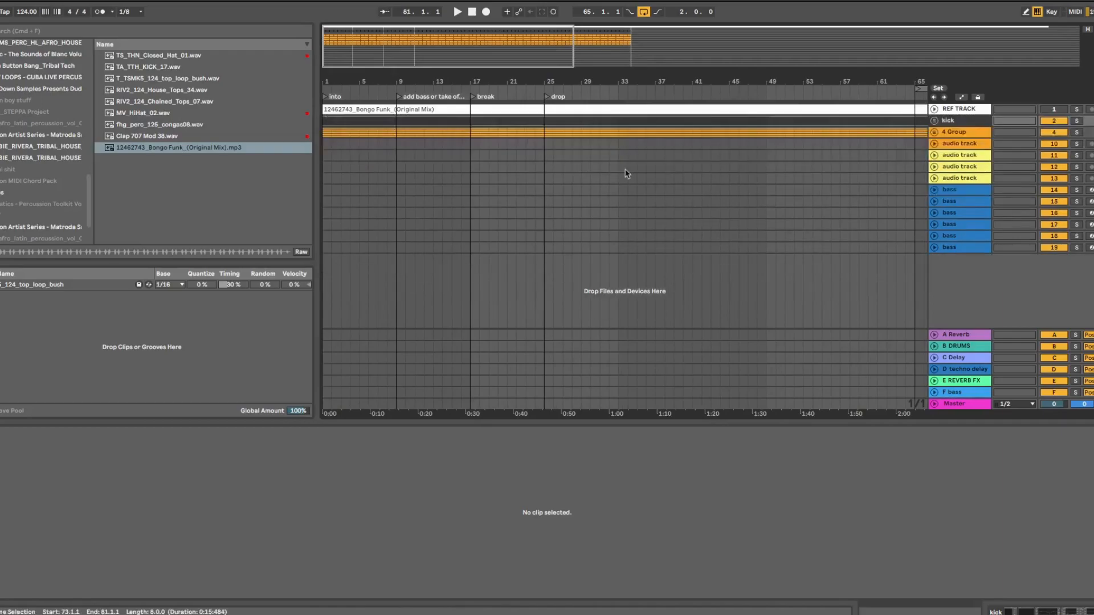
Delete the Bongo Funk clip and unfold the kick group to show its kick sample track
right_click(598, 108)
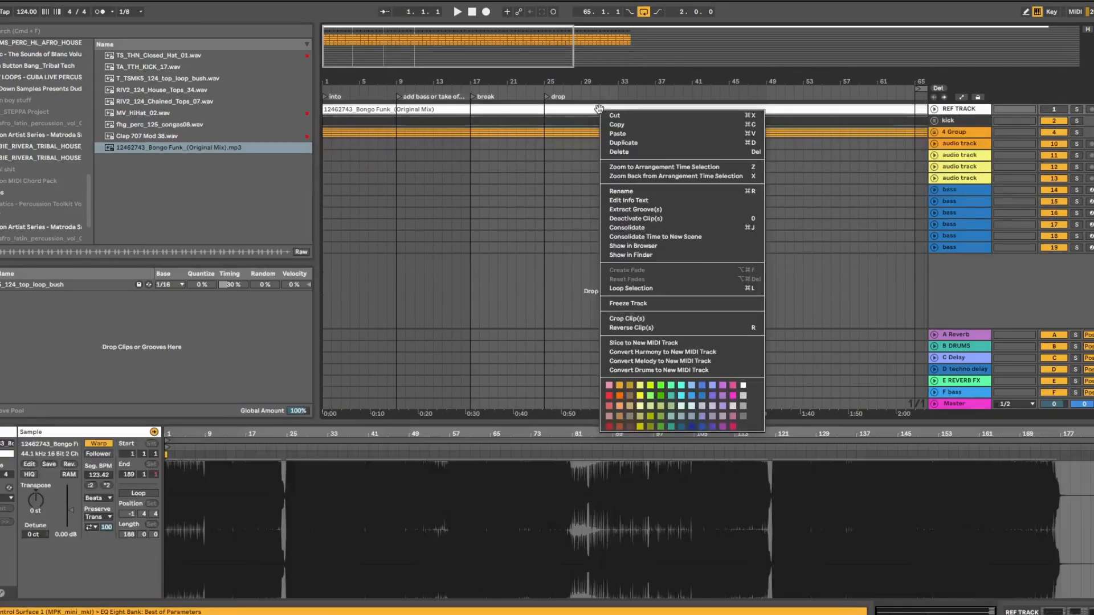
click(615, 151)
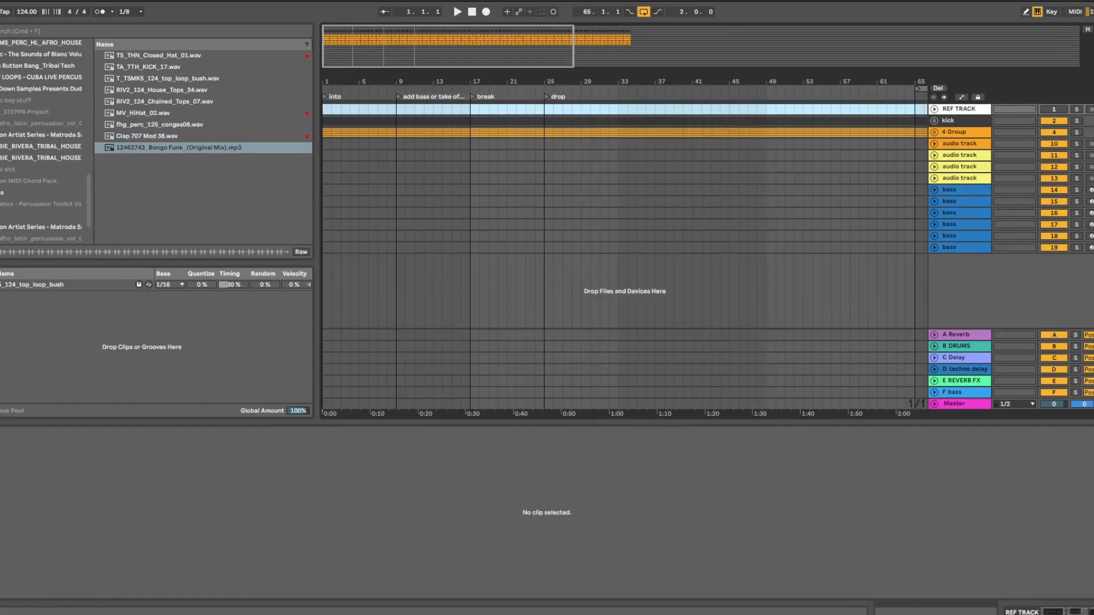
drag(551, 81, 444, 82)
click(487, 192)
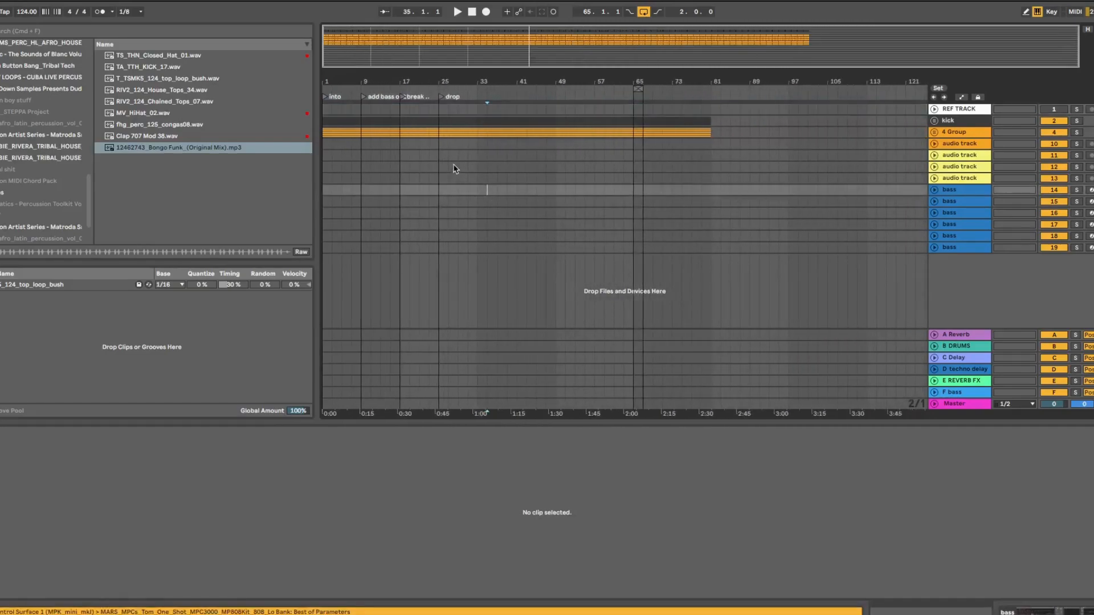
drag(363, 77, 481, 113)
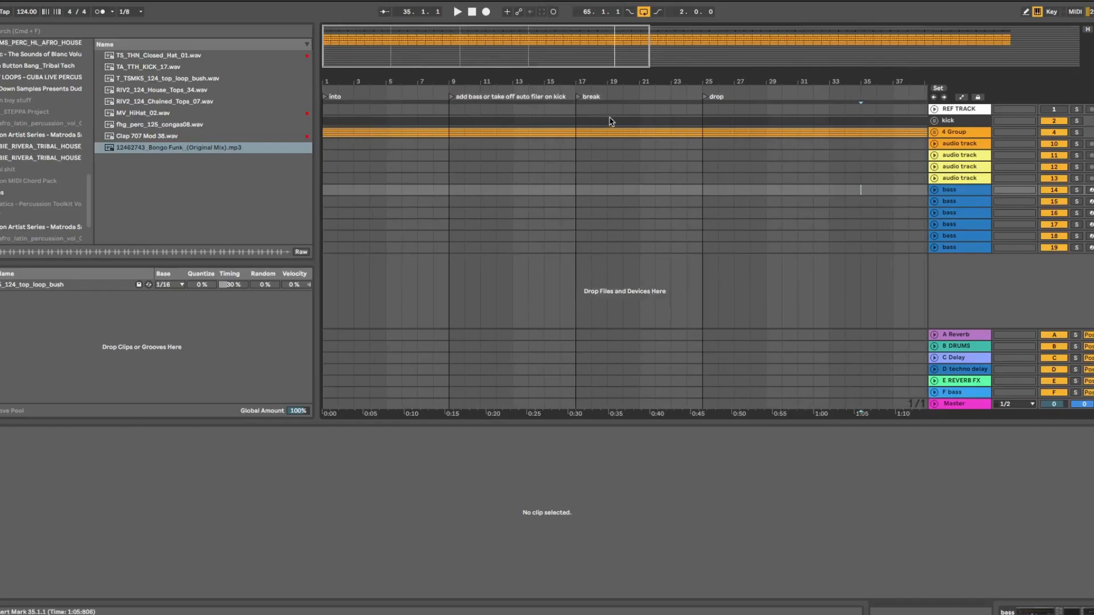
click(933, 120)
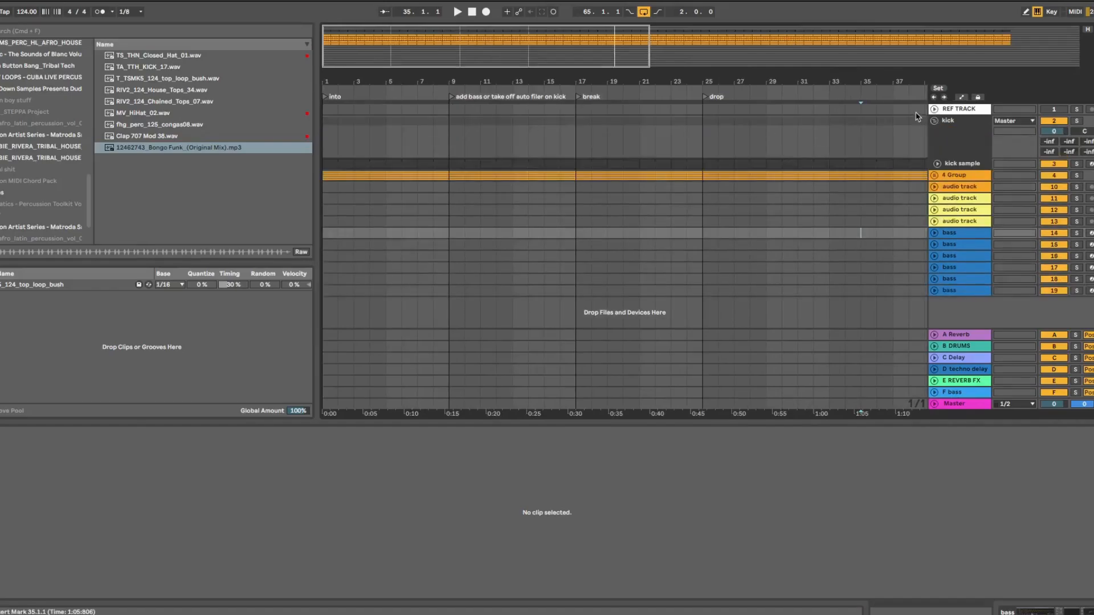
Undo to restore the Bongo Funk clip and unfold REF TRACK
key(super+z)
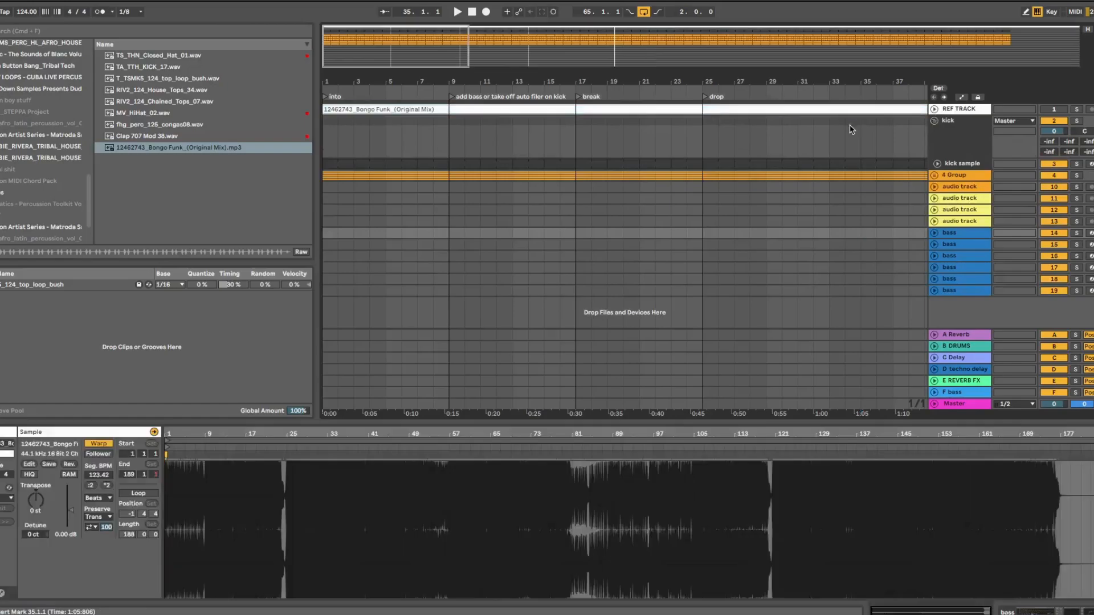
click(934, 109)
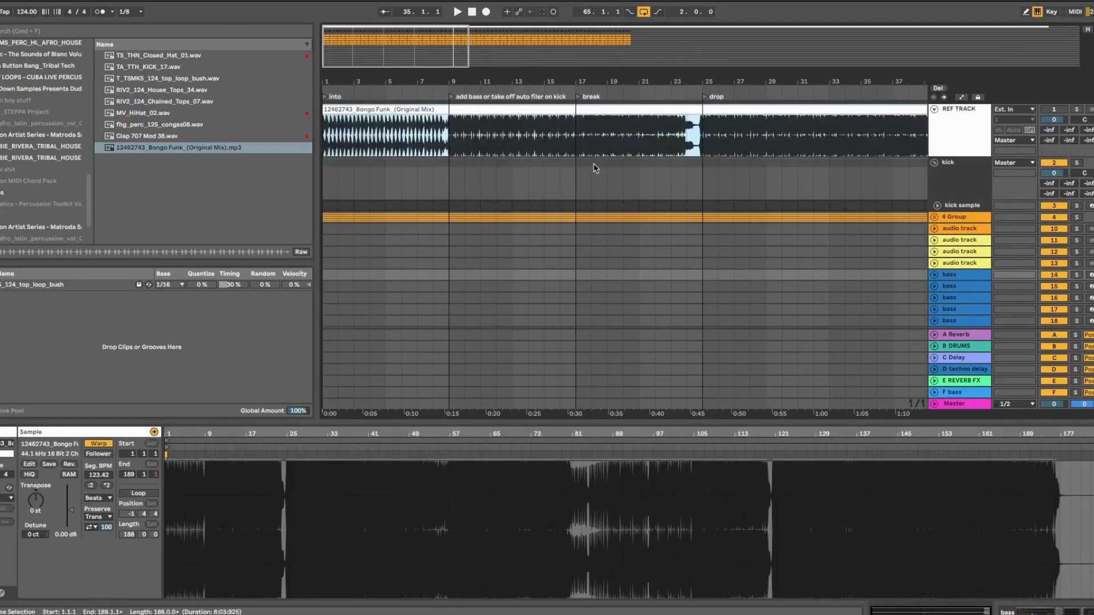
scroll(595, 167, up, 4)
scroll(592, 171, up, 3)
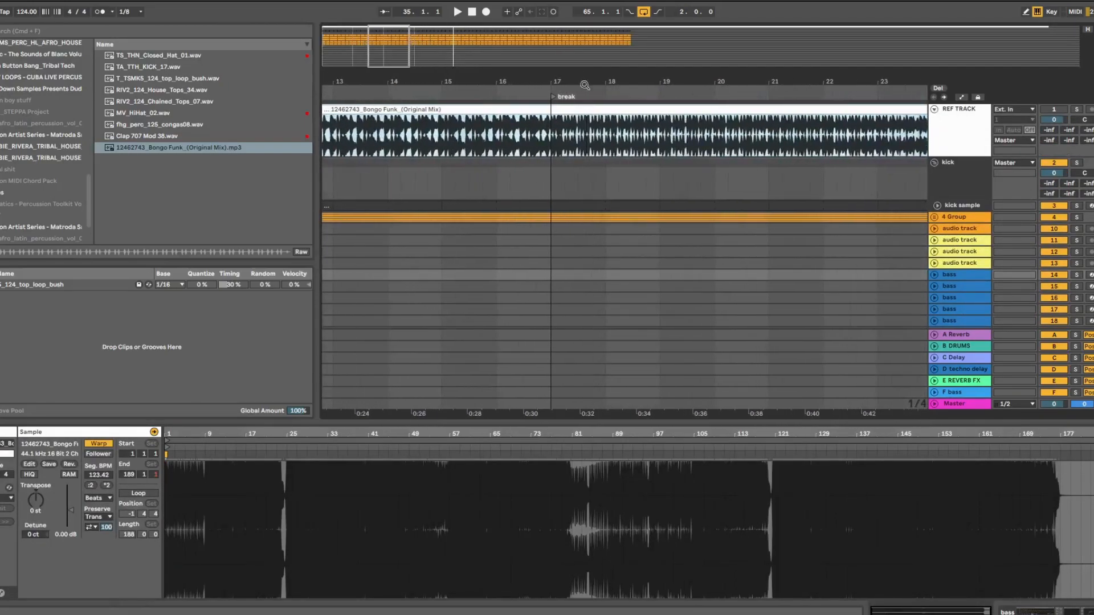
Delete the 4 Group percussion clips in bars 24 to 25
mouse_move(552, 194)
mouse_down()
mouse_move(919, 200)
mouse_move(824, 218)
mouse_up()
key(Delete)
click(802, 181)
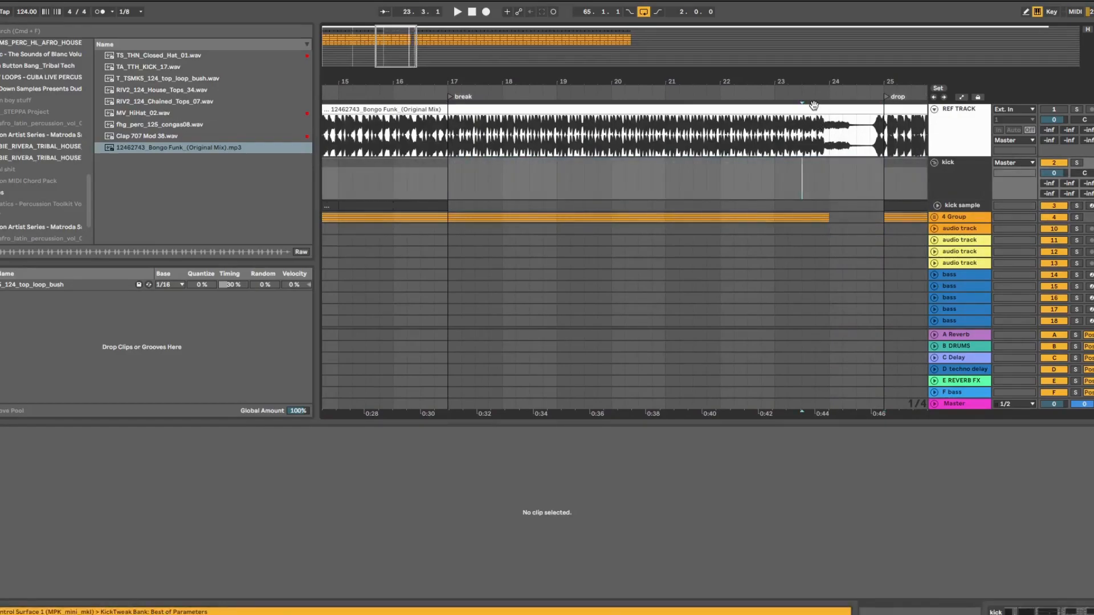
drag(814, 81, 814, 54)
drag(726, 81, 726, 78)
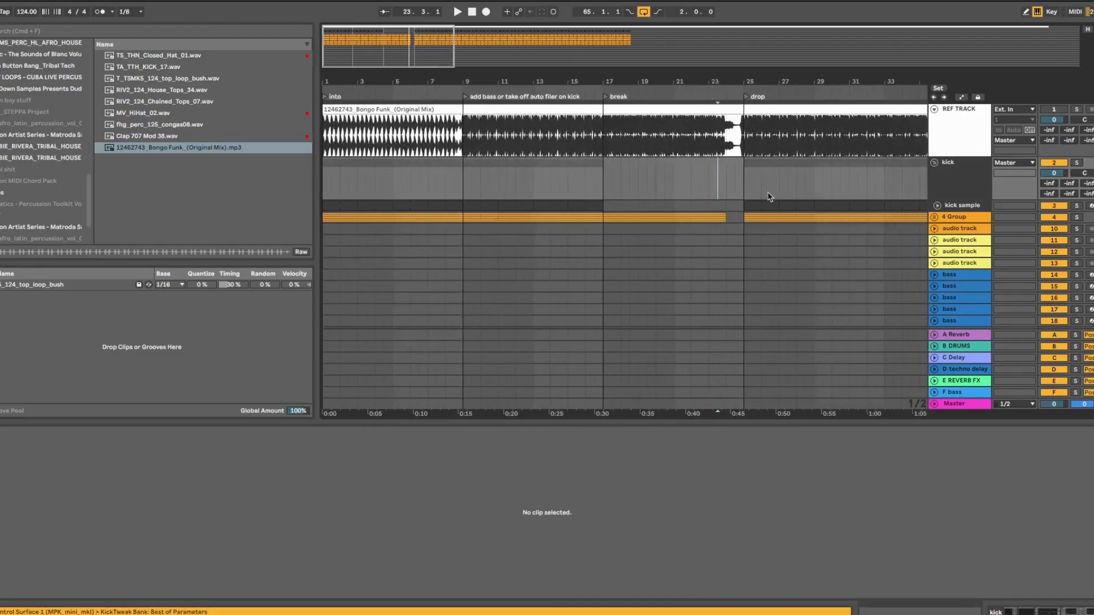
Delete the Bongo Funk reference clip from REF TRACK
click(896, 110)
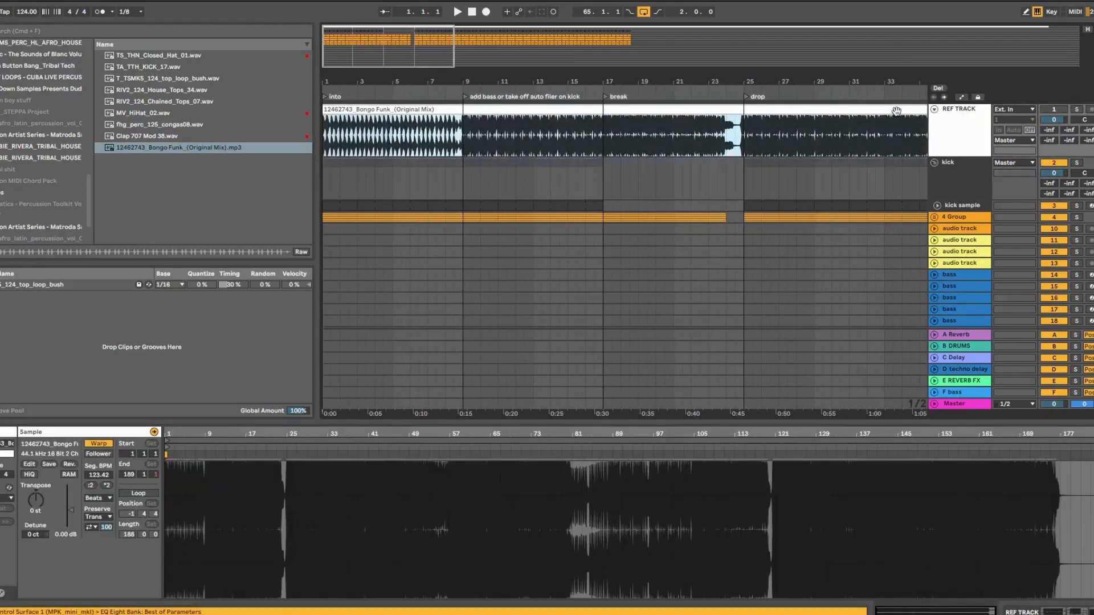
key(Delete)
click(786, 144)
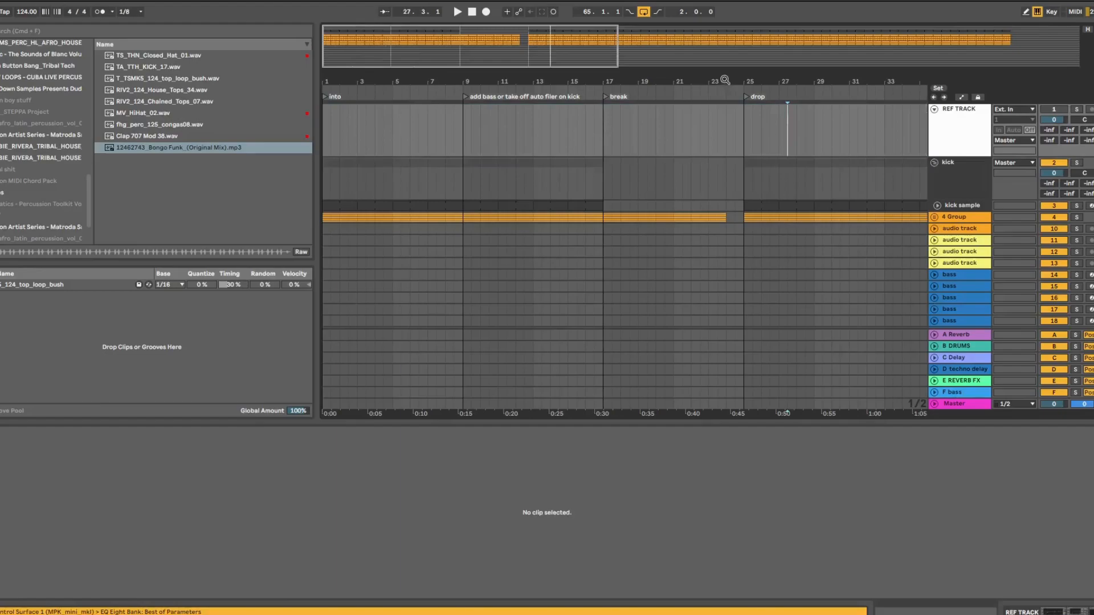
drag(726, 81, 725, 68)
drag(555, 81, 544, 78)
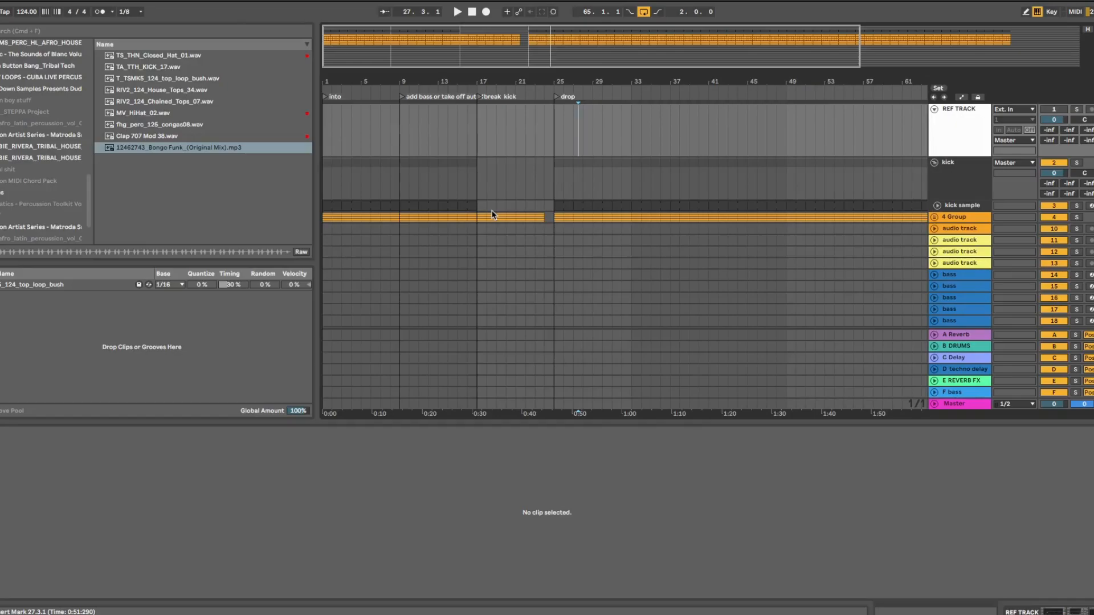
drag(553, 78, 552, 52)
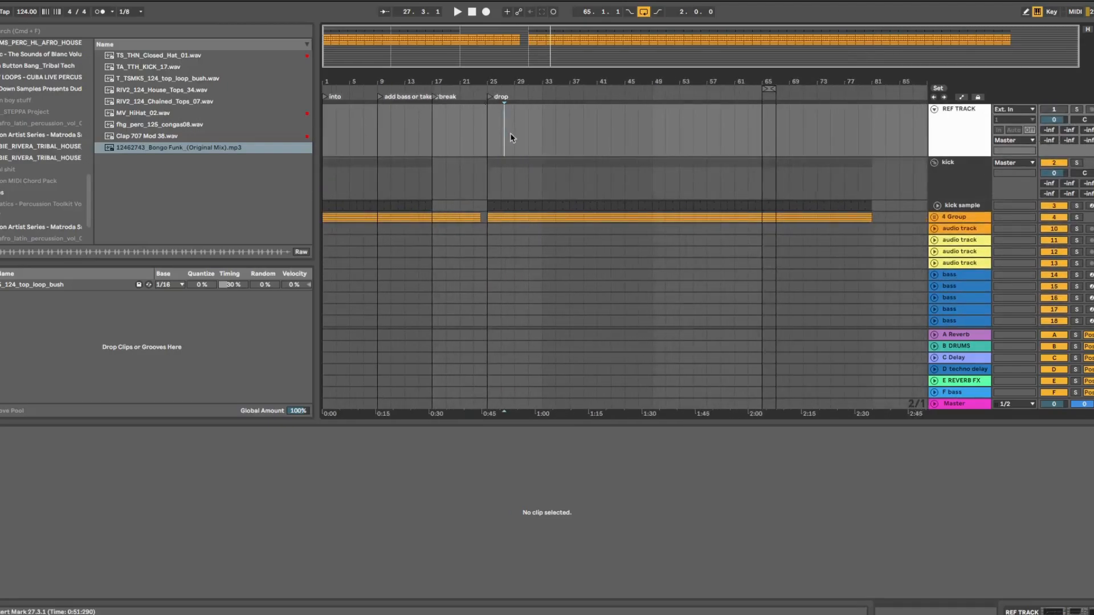